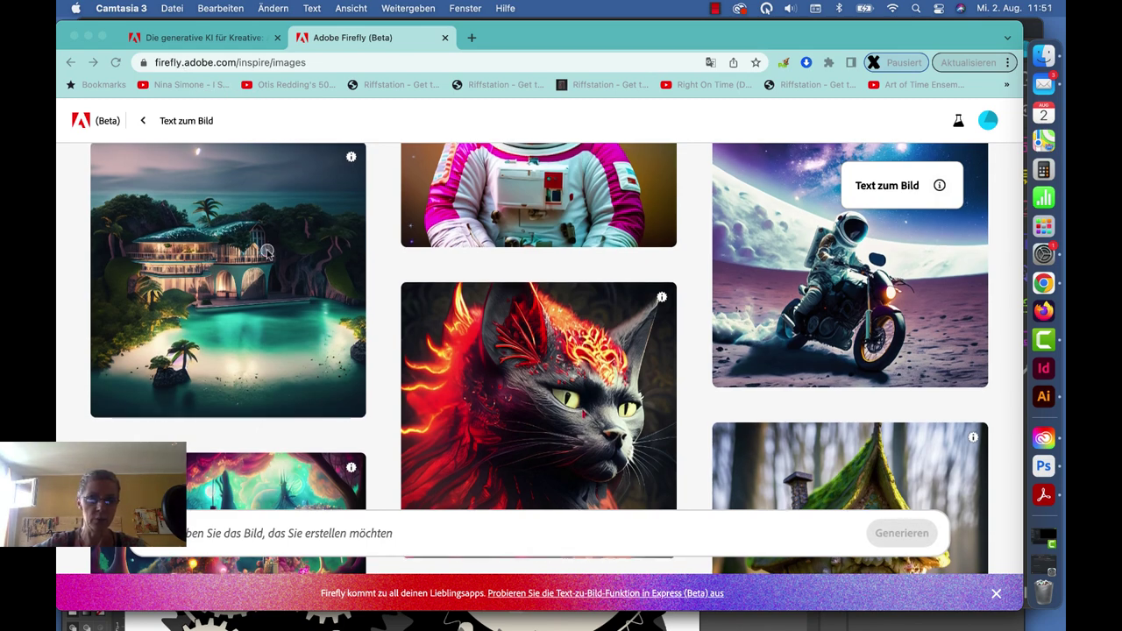
Step: Bring the Firefly browser window to the front and dismiss the mail notification
{"action": "scroll", "coordinate": [269, 253], "scroll_direction": "up", "scroll_amount": 2}
{"action": "scroll", "coordinate": [270, 252], "scroll_direction": "down", "scroll_amount": 10}
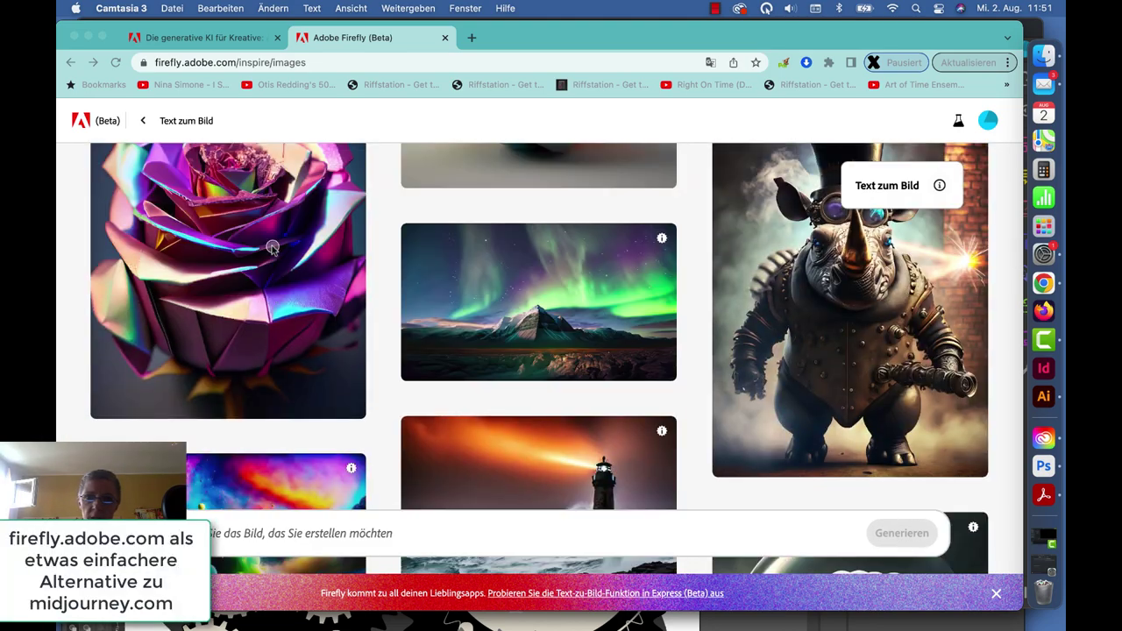
{"action": "scroll", "coordinate": [272, 249], "scroll_direction": "down", "scroll_amount": 10}
{"action": "scroll", "coordinate": [272, 250], "scroll_direction": "down", "scroll_amount": 10}
{"action": "scroll", "coordinate": [272, 250], "scroll_direction": "down", "scroll_amount": 10}
{"action": "scroll", "coordinate": [271, 250], "scroll_direction": "down", "scroll_amount": 10}
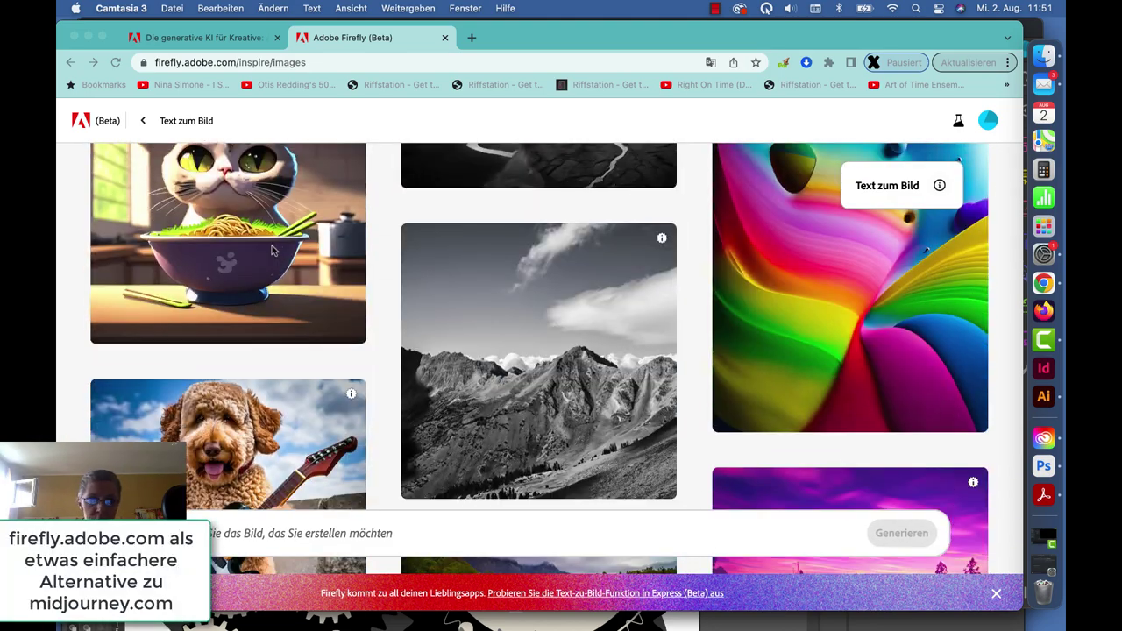
{"action": "scroll", "coordinate": [272, 250], "scroll_direction": "down", "scroll_amount": 5}
{"action": "scroll", "coordinate": [271, 252], "scroll_direction": "down", "scroll_amount": 5}
{"action": "scroll", "coordinate": [271, 253], "scroll_direction": "down", "scroll_amount": 10}
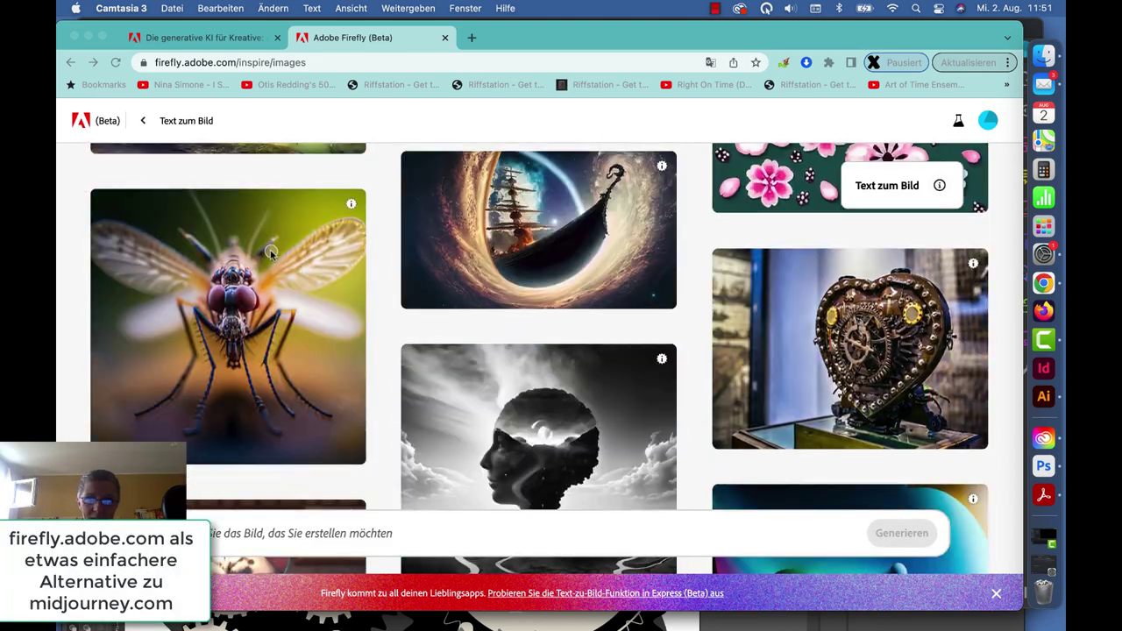
{"action": "scroll", "coordinate": [272, 253], "scroll_direction": "down", "scroll_amount": 10}
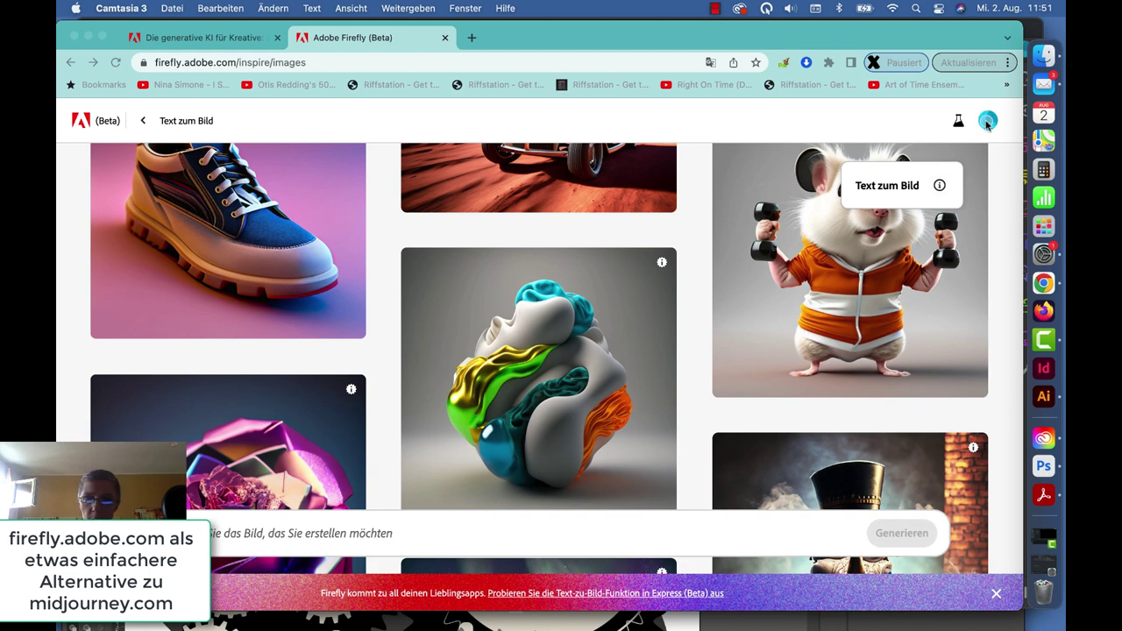
{"action": "left_click_drag", "start_coordinate": [743, 35], "coordinate": [748, 32]}
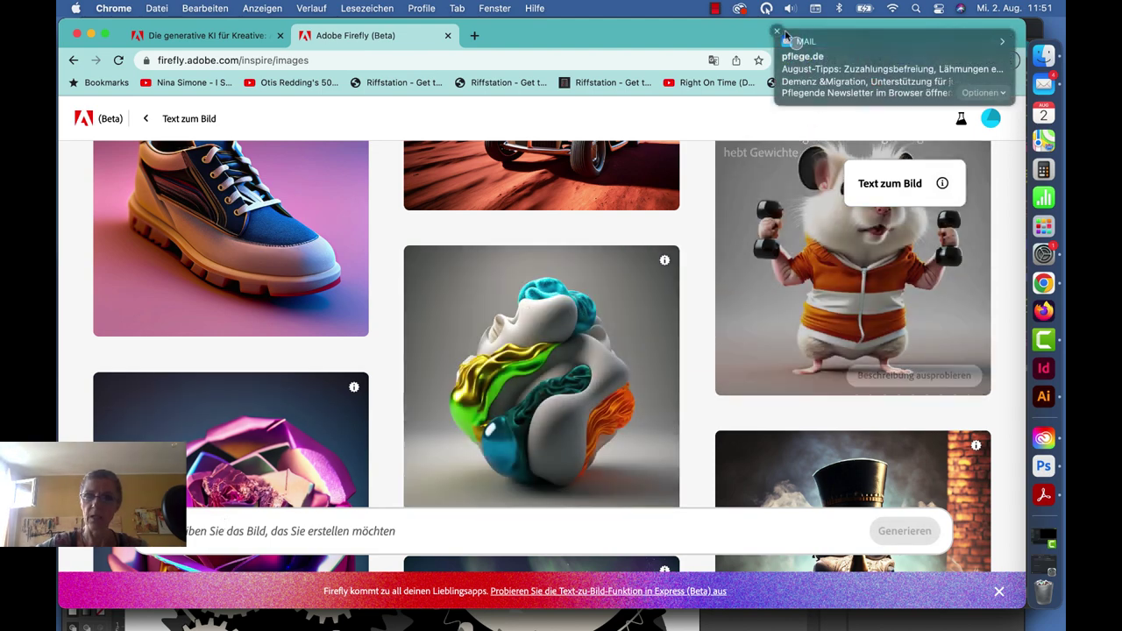
{"action": "left_click", "coordinate": [777, 31]}
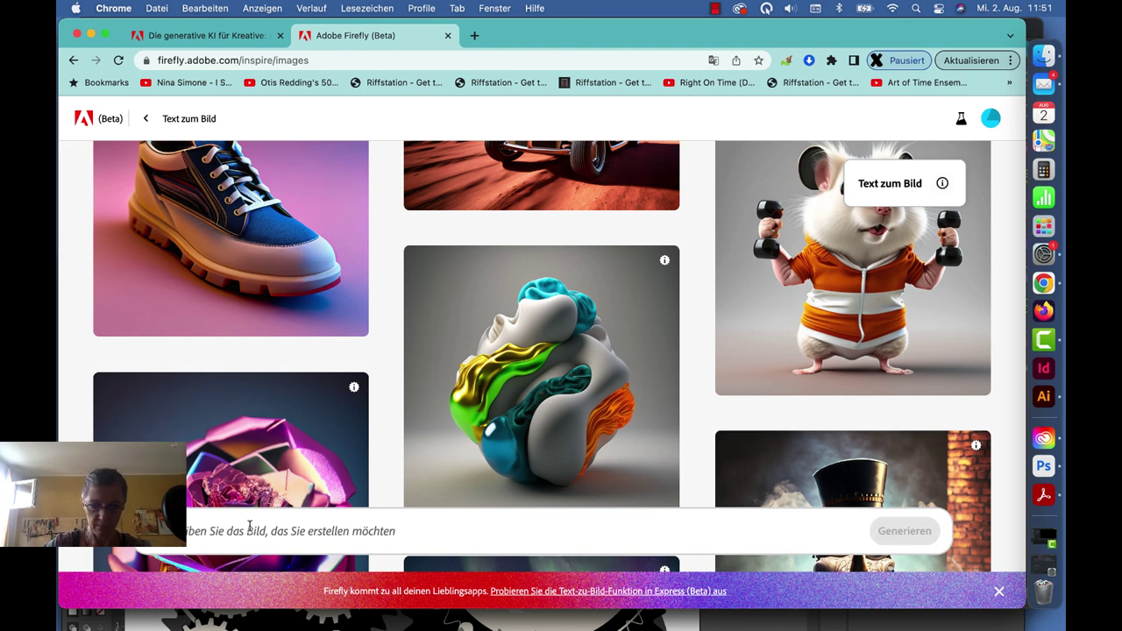
Step: Enter a prompt for gear parts with many Zahnrädern und Kolben and generate images
{"action": "type", "text": "Ein"}
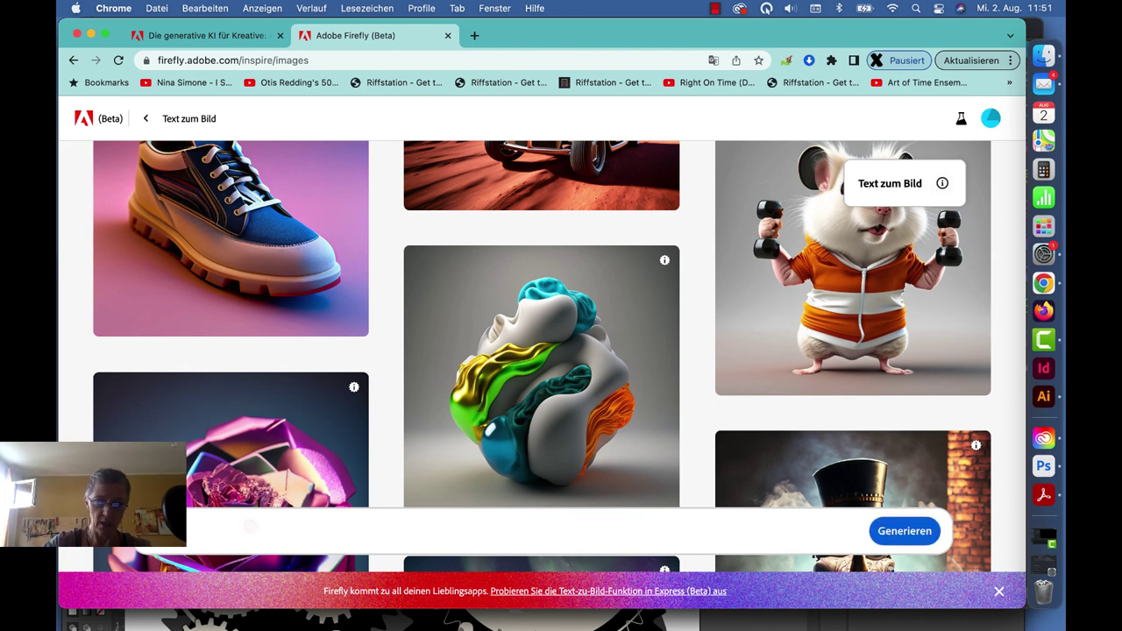
{"action": "type", "text": "et"}
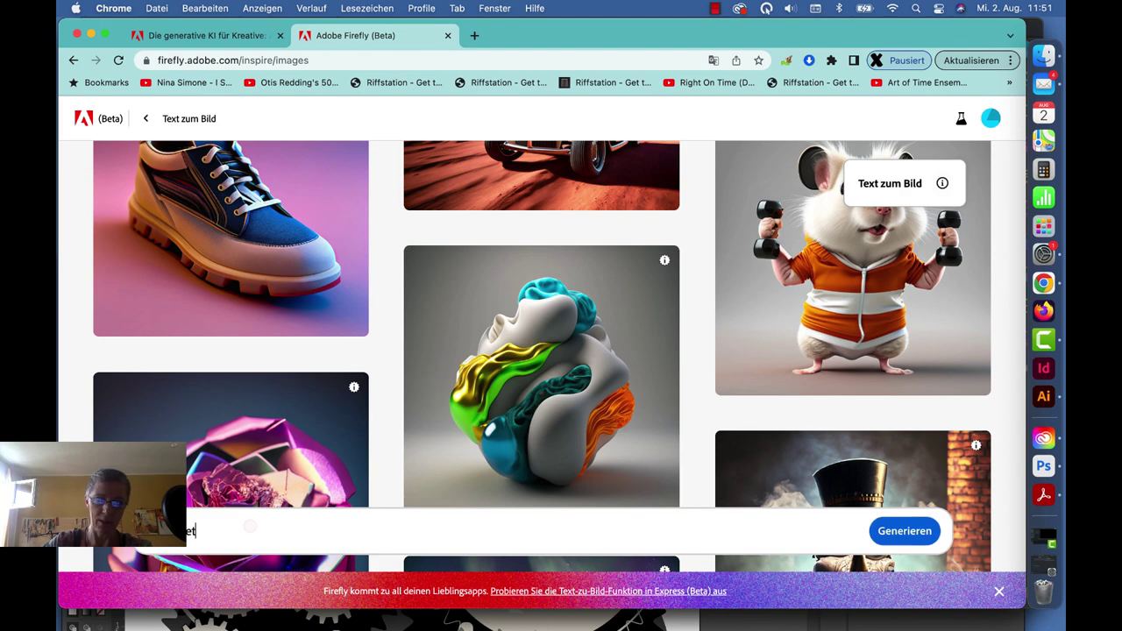
{"action": "type", "text": "eile mit"}
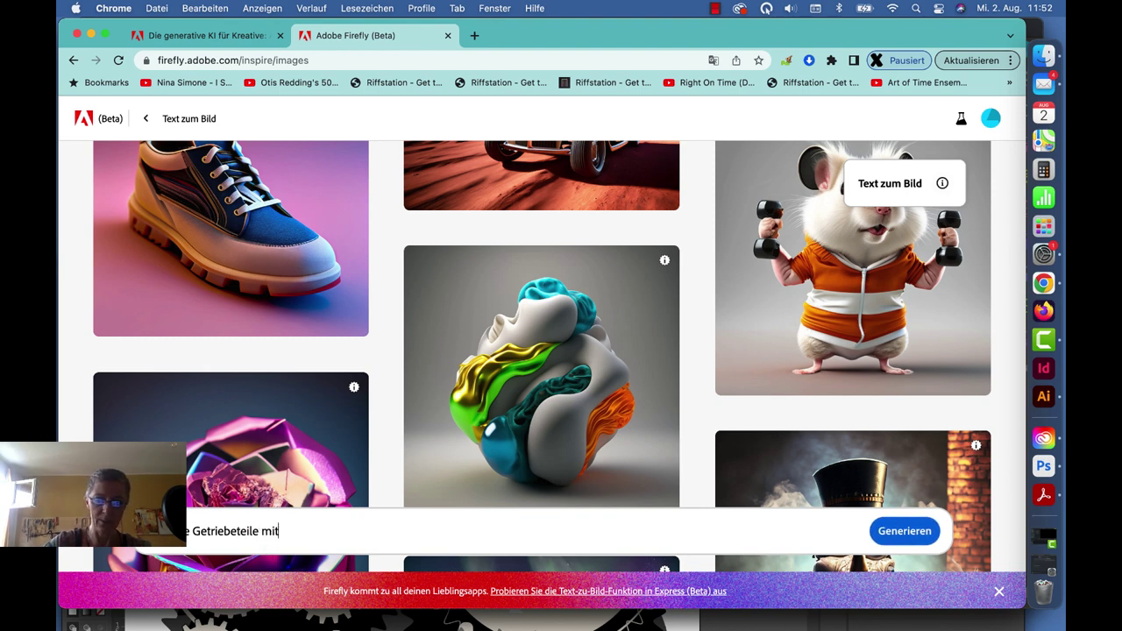
{"action": "type", "text": "vielen Zahr"}
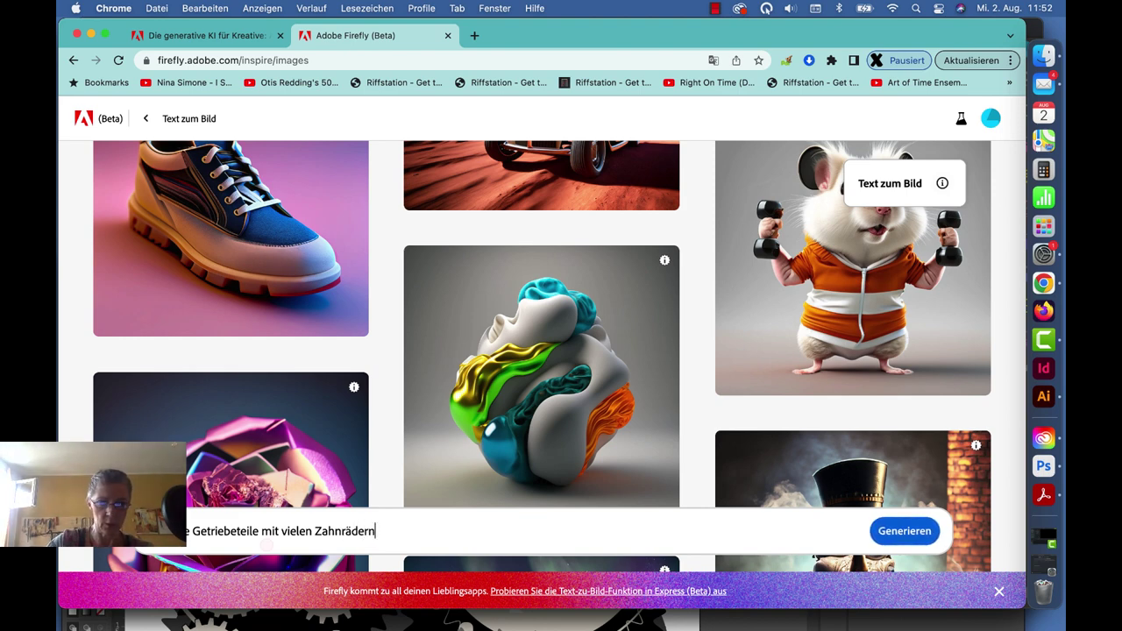
{"action": "type", "text": "Kol"}
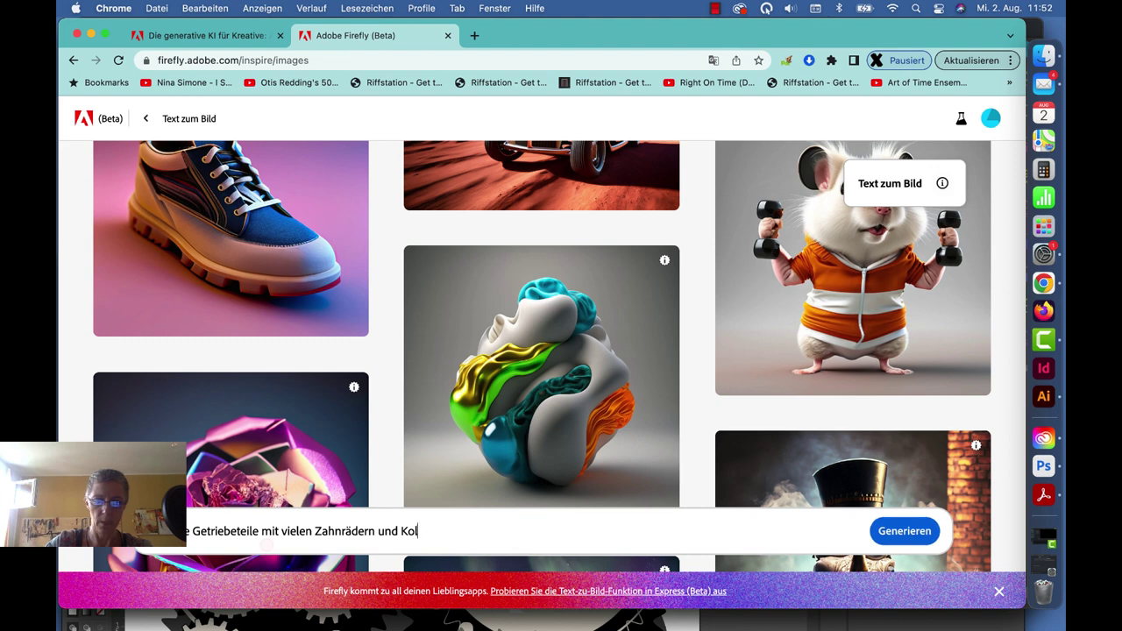
{"action": "type", "text": "ben"}
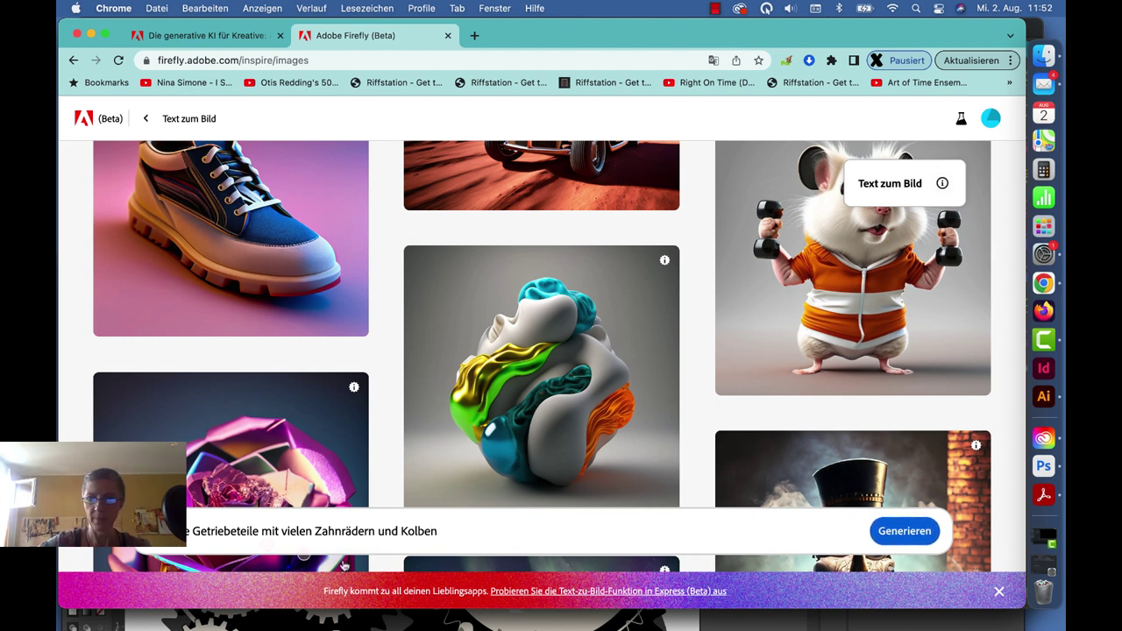
{"action": "left_click", "coordinate": [904, 531]}
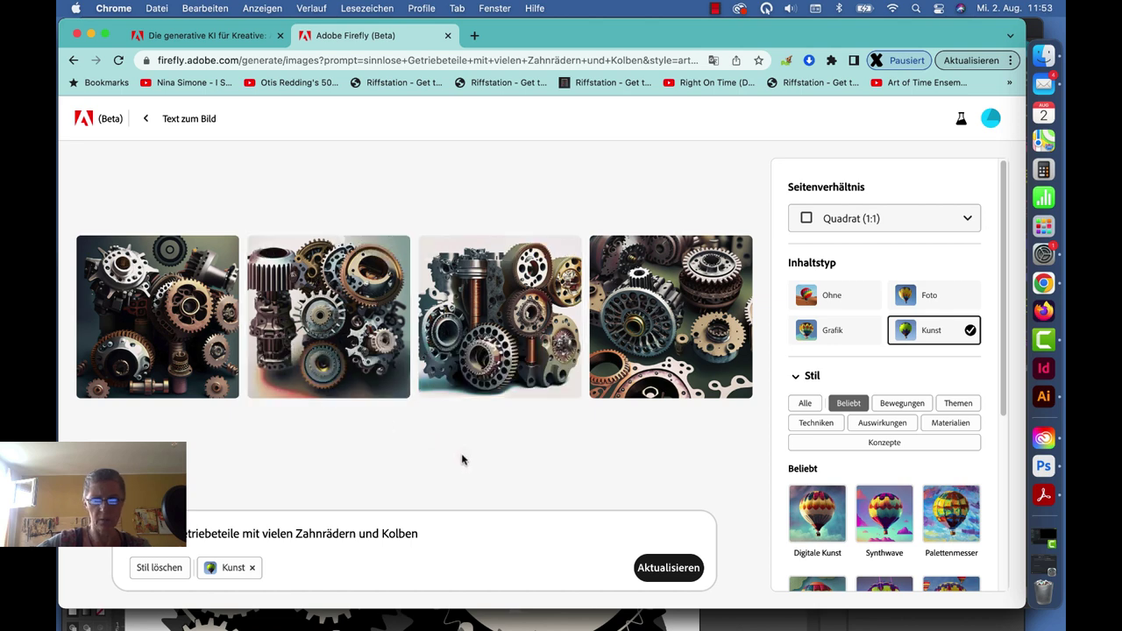
Step: Generate four new images similar to the fourth gear image via Bearbeiten > Ähnliche anzeigen
{"action": "left_click", "coordinate": [692, 302]}
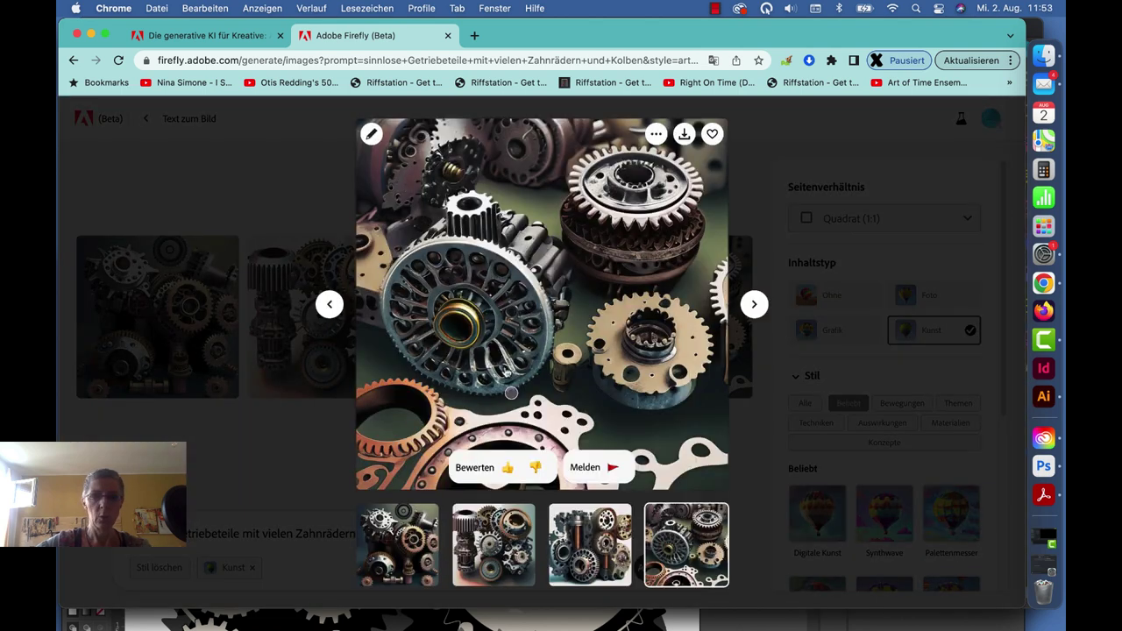
{"action": "left_click", "coordinate": [371, 135]}
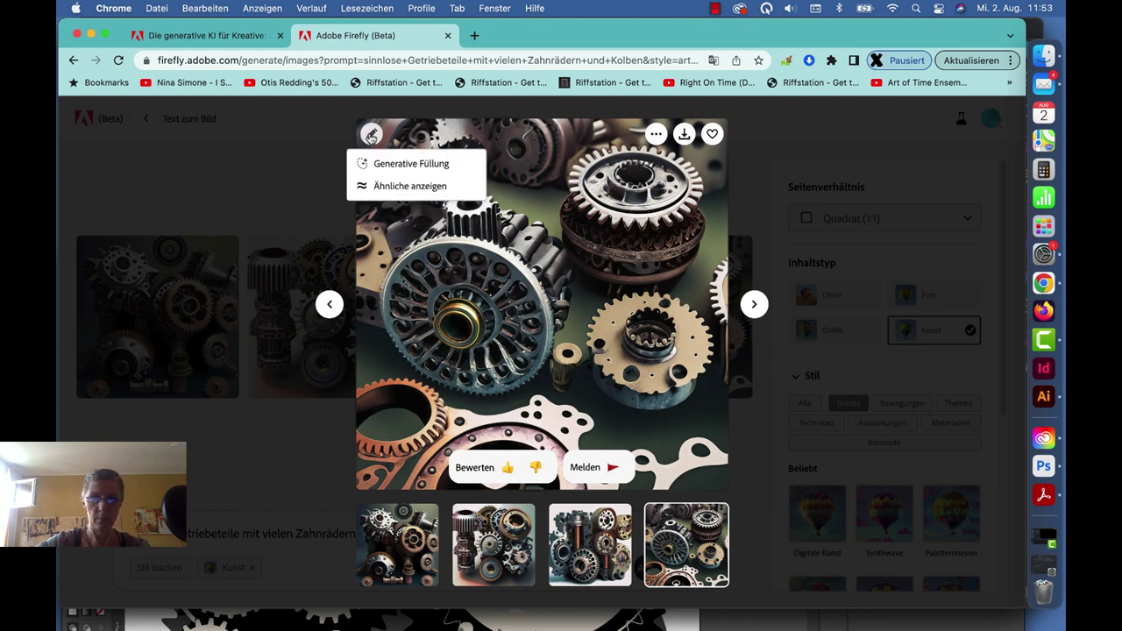
{"action": "left_click", "coordinate": [381, 186]}
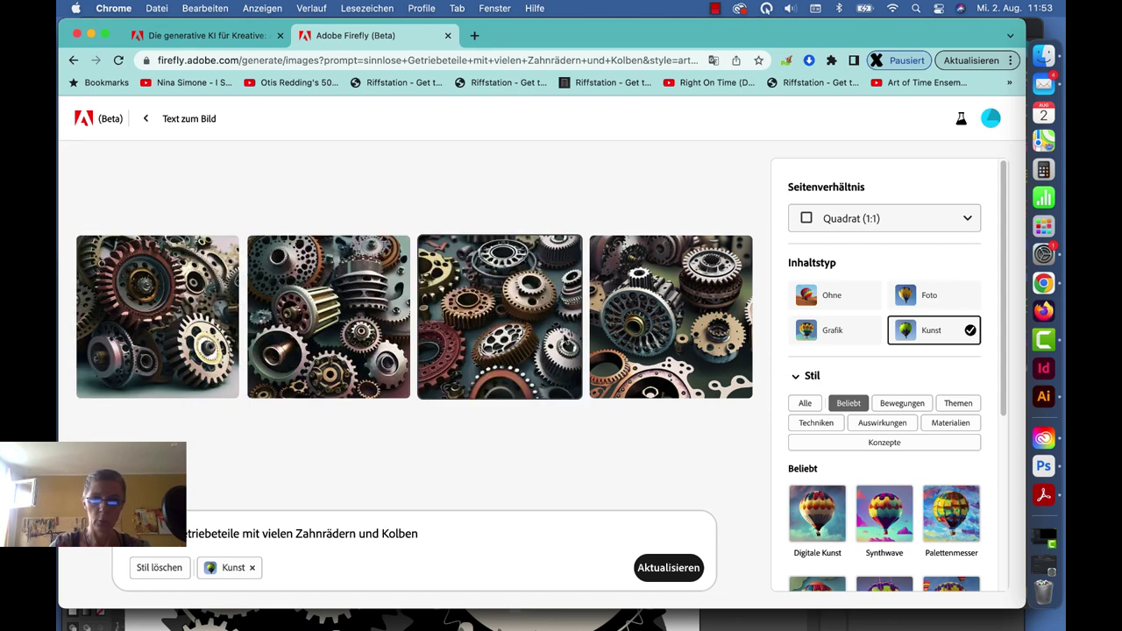
Step: Browse the four similar results enlarged in the lightbox, ending on the second image
{"action": "mouse_move", "coordinate": [503, 303]}
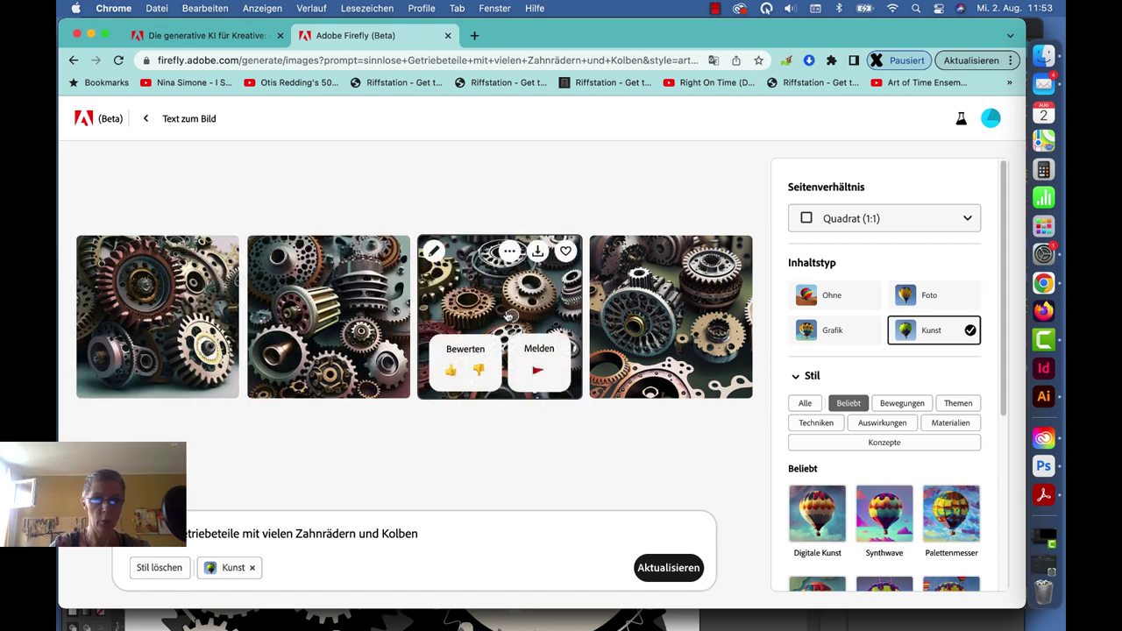
{"action": "left_click", "coordinate": [511, 251]}
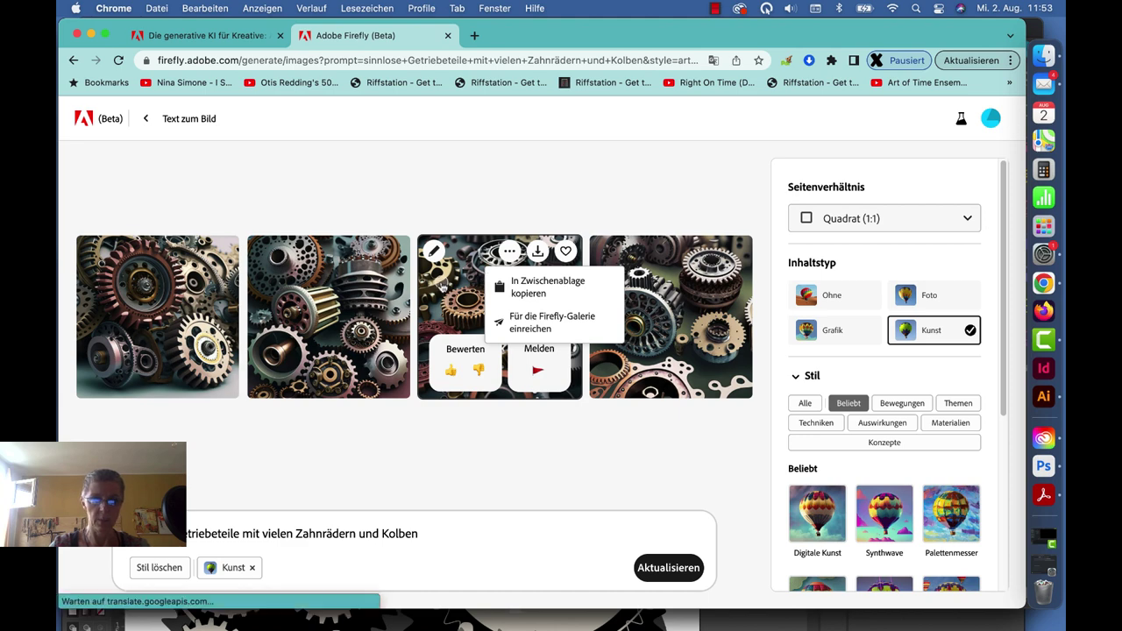
{"action": "left_click", "coordinate": [442, 285]}
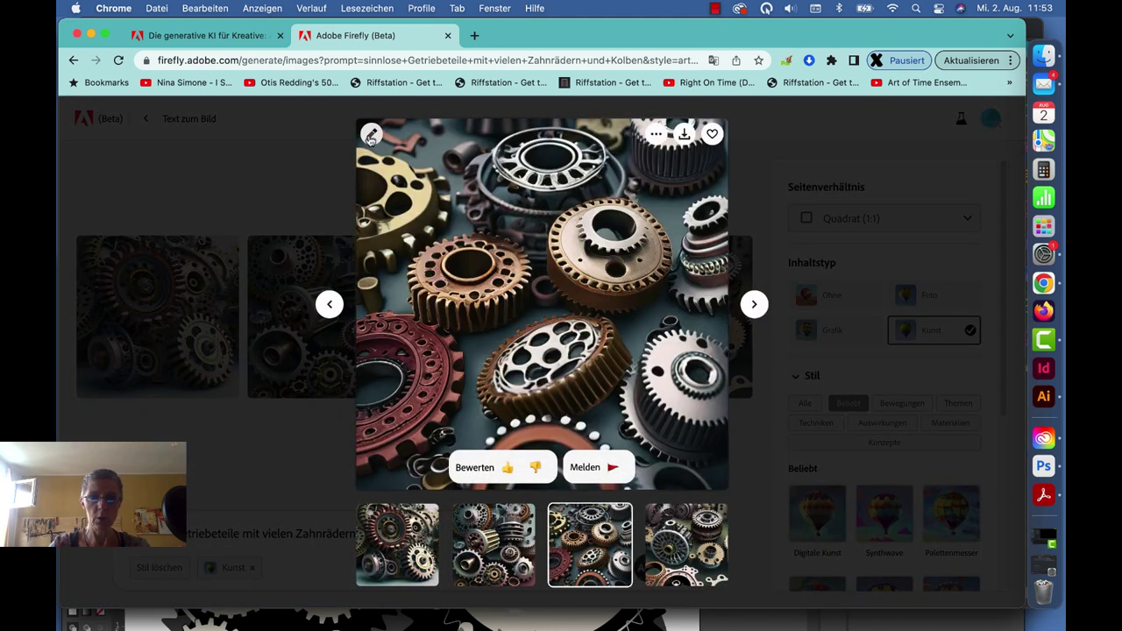
{"action": "left_click", "coordinate": [509, 547]}
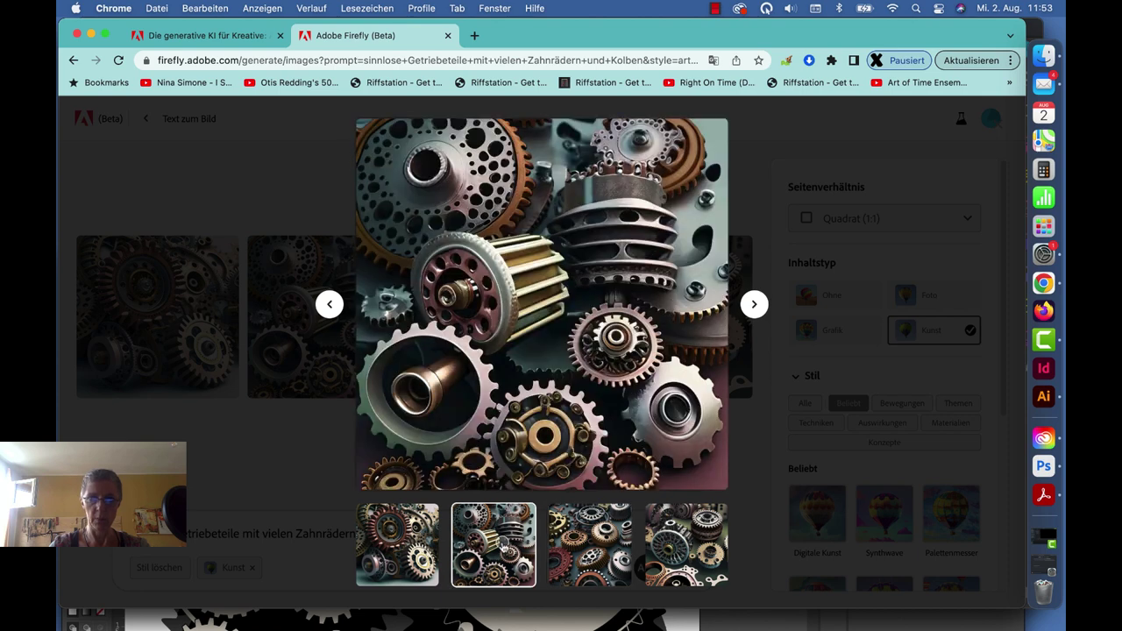
{"action": "left_click", "coordinate": [604, 549]}
{"action": "left_click", "coordinate": [670, 548]}
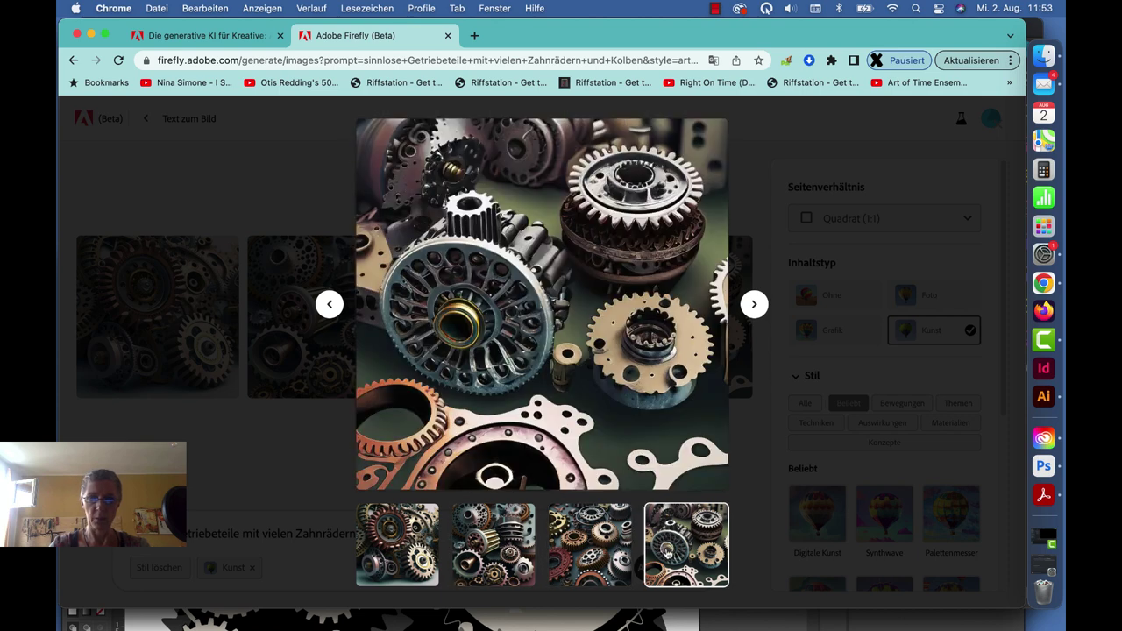
{"action": "left_click", "coordinate": [392, 525]}
{"action": "left_click", "coordinate": [465, 540]}
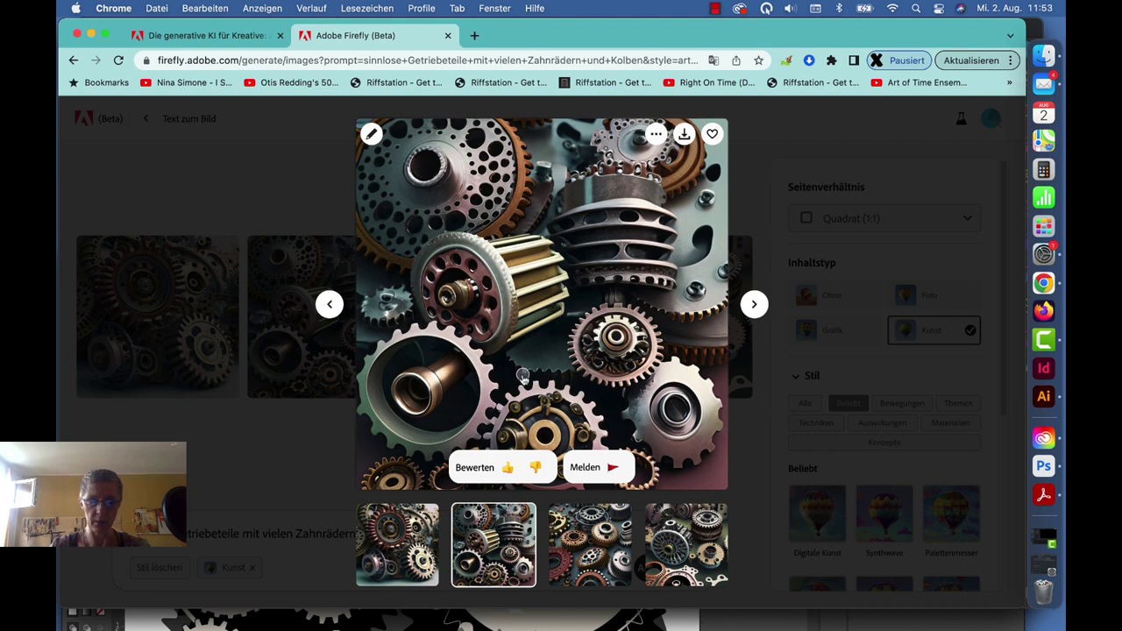
{"action": "left_click", "coordinate": [372, 137]}
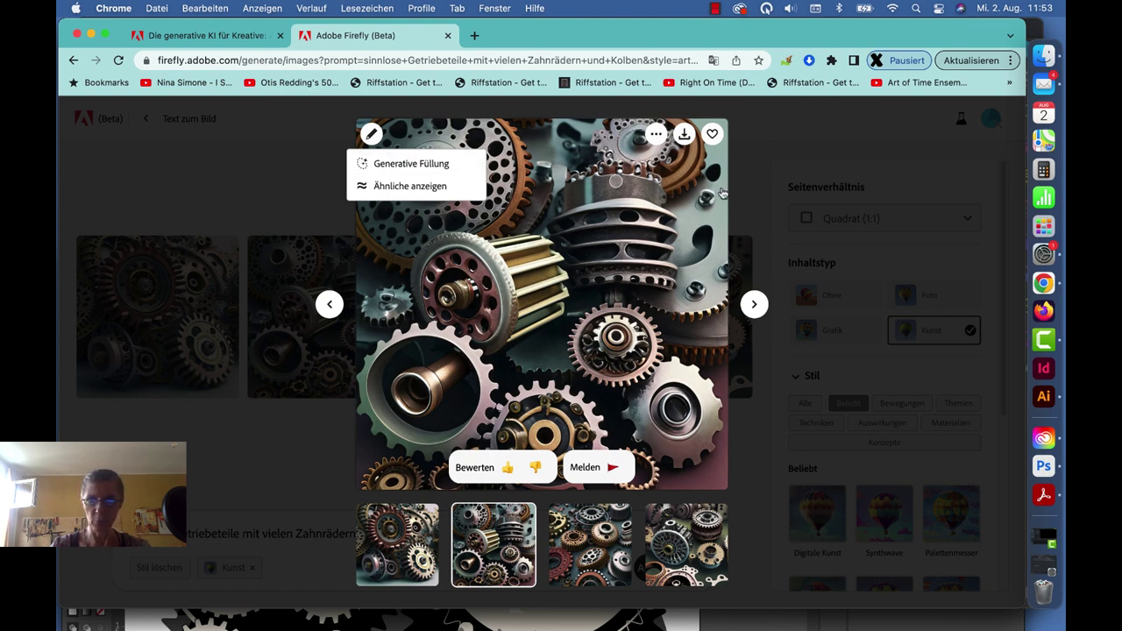
Step: Set the Stil filter to Alle and add the Steampunk style alongside Kunst
{"action": "left_click", "coordinate": [746, 154]}
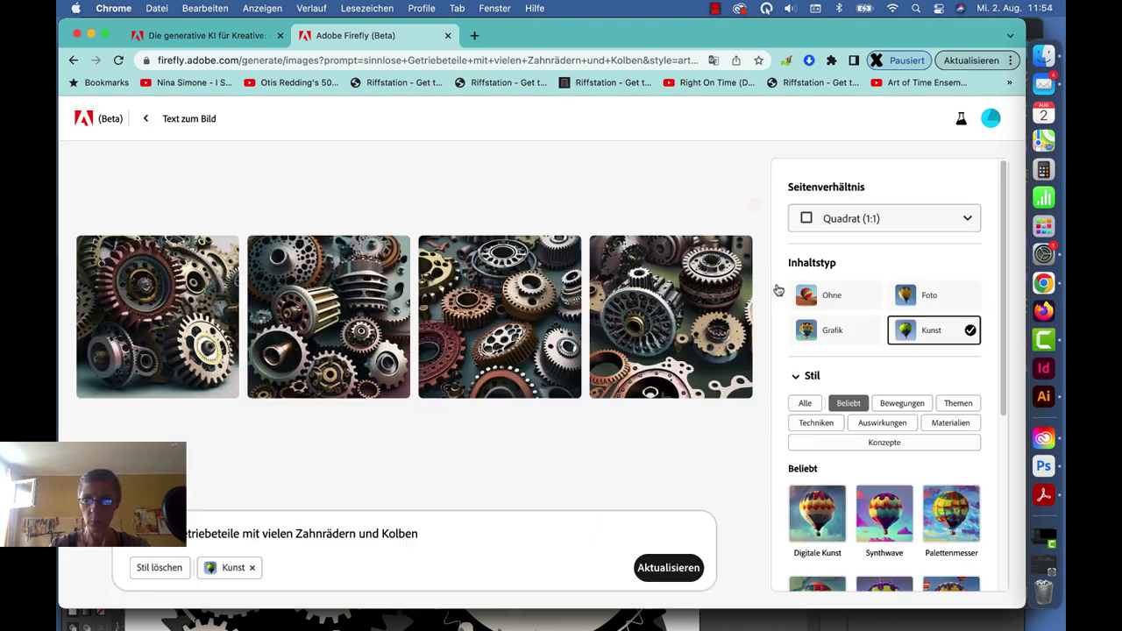
{"action": "scroll", "coordinate": [793, 307], "scroll_direction": "down", "scroll_amount": 2}
{"action": "scroll", "coordinate": [798, 333], "scroll_direction": "down", "scroll_amount": 2}
{"action": "scroll", "coordinate": [805, 348], "scroll_direction": "down", "scroll_amount": 2}
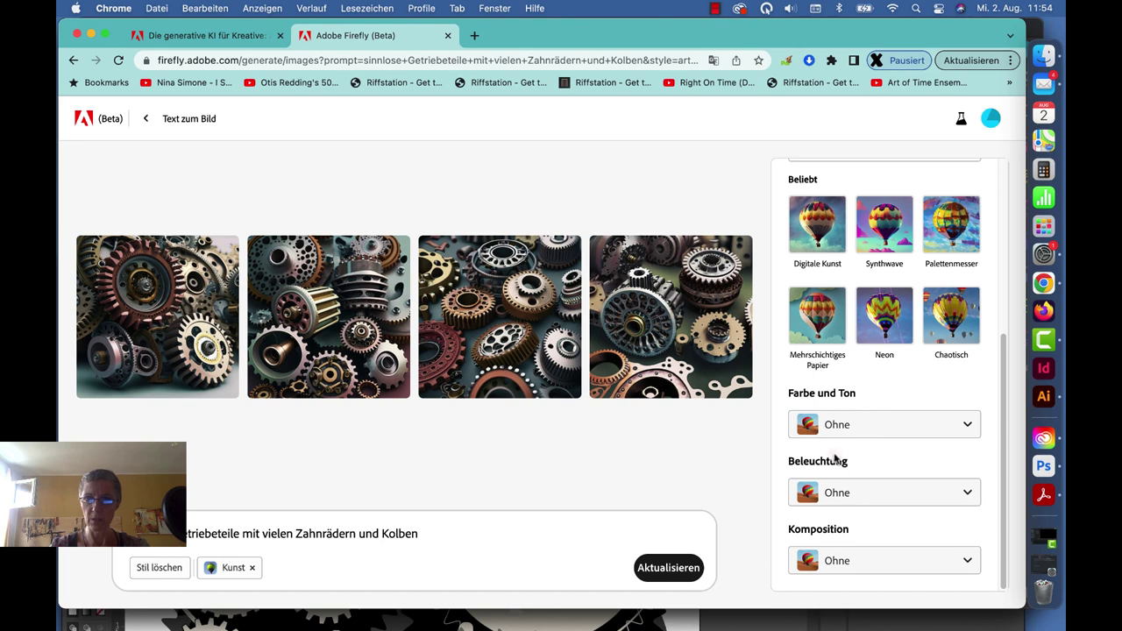
{"action": "scroll", "coordinate": [888, 394], "scroll_direction": "up", "scroll_amount": 3}
{"action": "scroll", "coordinate": [891, 392], "scroll_direction": "up", "scroll_amount": 3}
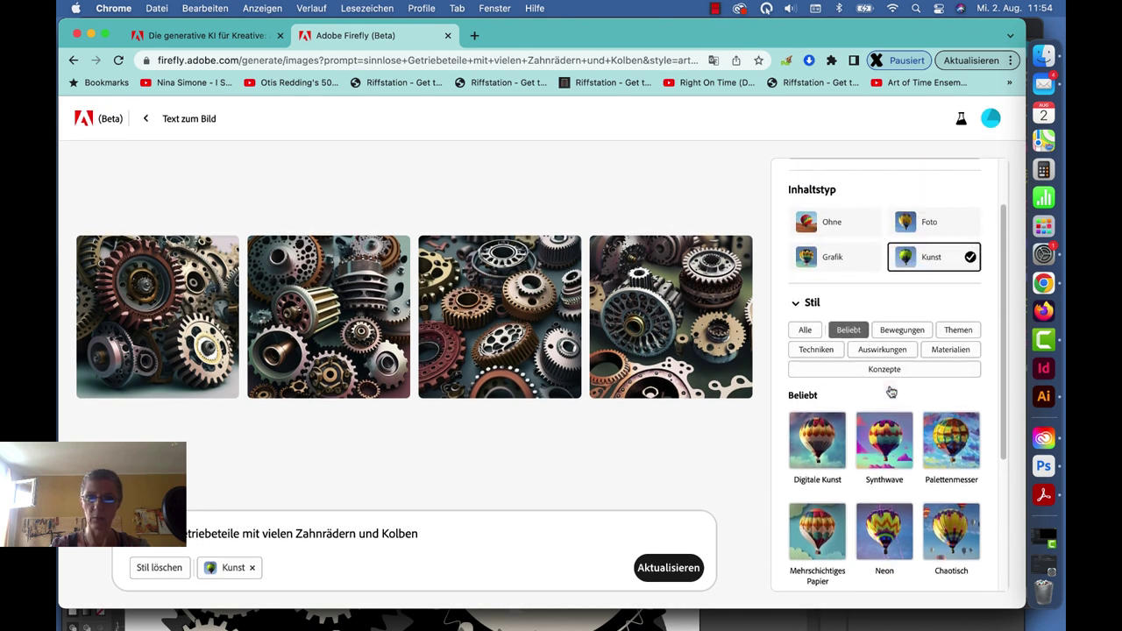
{"action": "scroll", "coordinate": [891, 392], "scroll_direction": "up", "scroll_amount": 2}
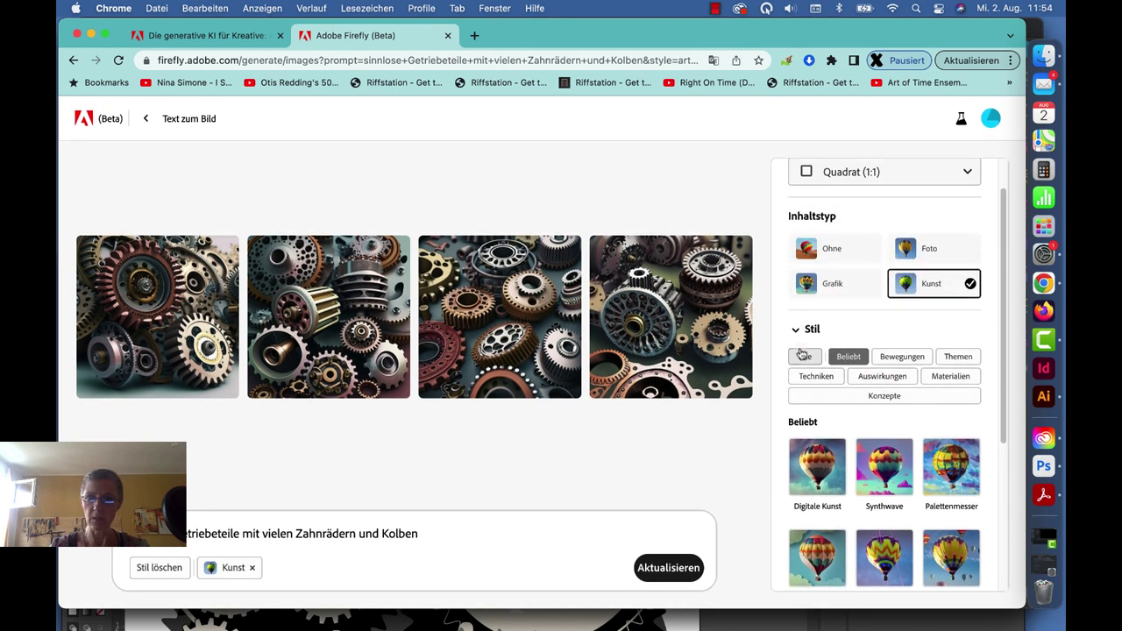
{"action": "left_click", "coordinate": [803, 355]}
{"action": "scroll", "coordinate": [811, 377], "scroll_direction": "down", "scroll_amount": 3}
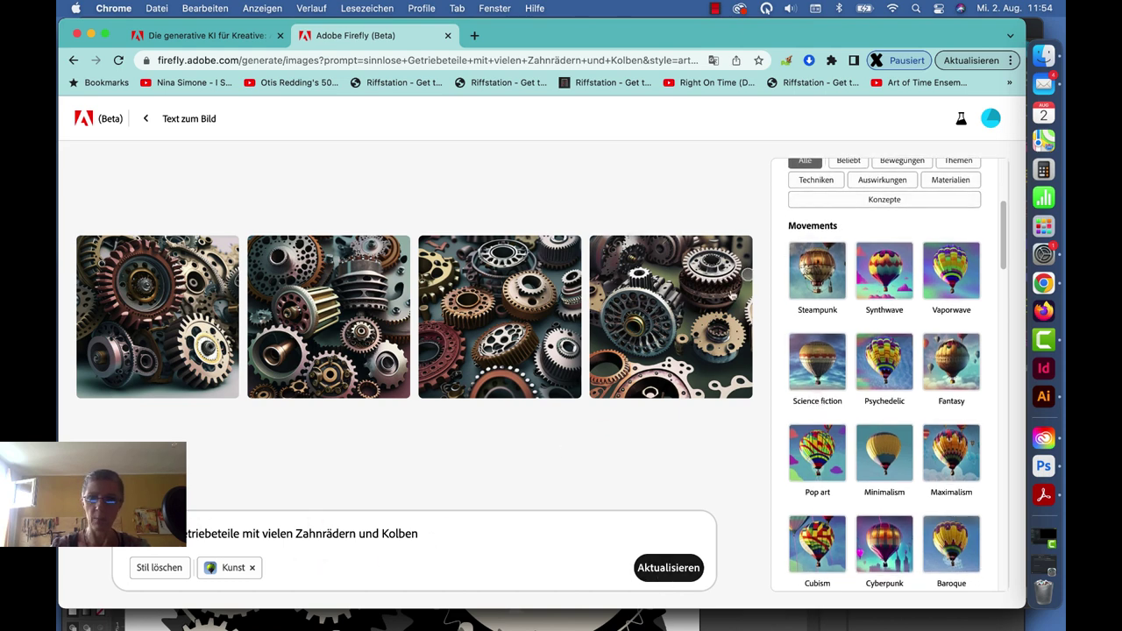
{"action": "left_click", "coordinate": [816, 276]}
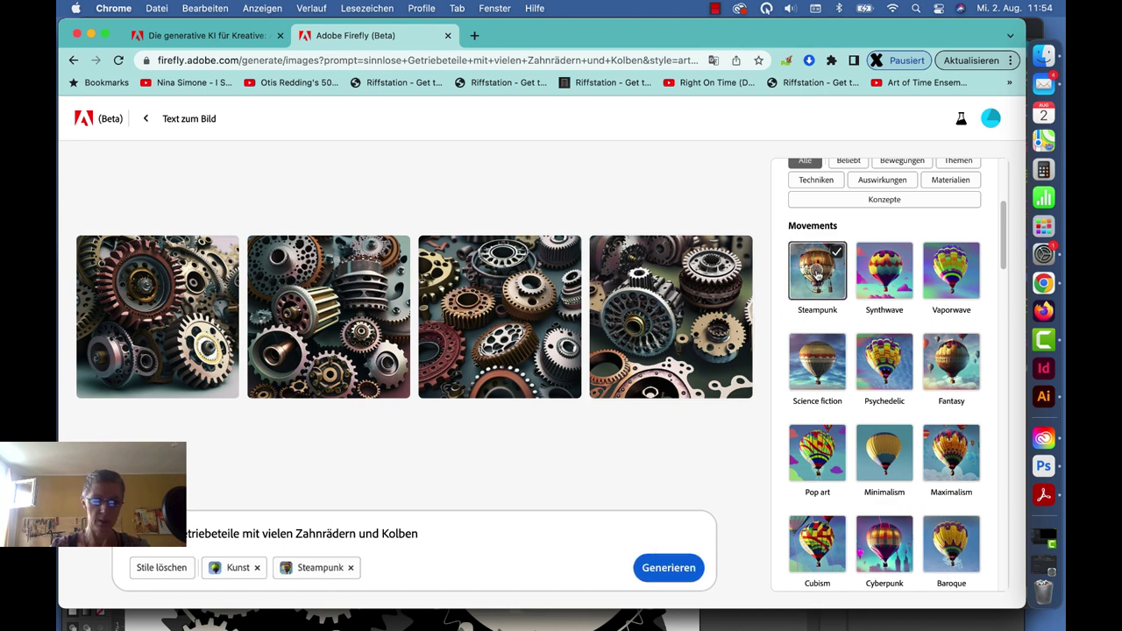
Step: Regenerate the gear images with the Steampunk style applied
{"action": "left_click", "coordinate": [666, 565]}
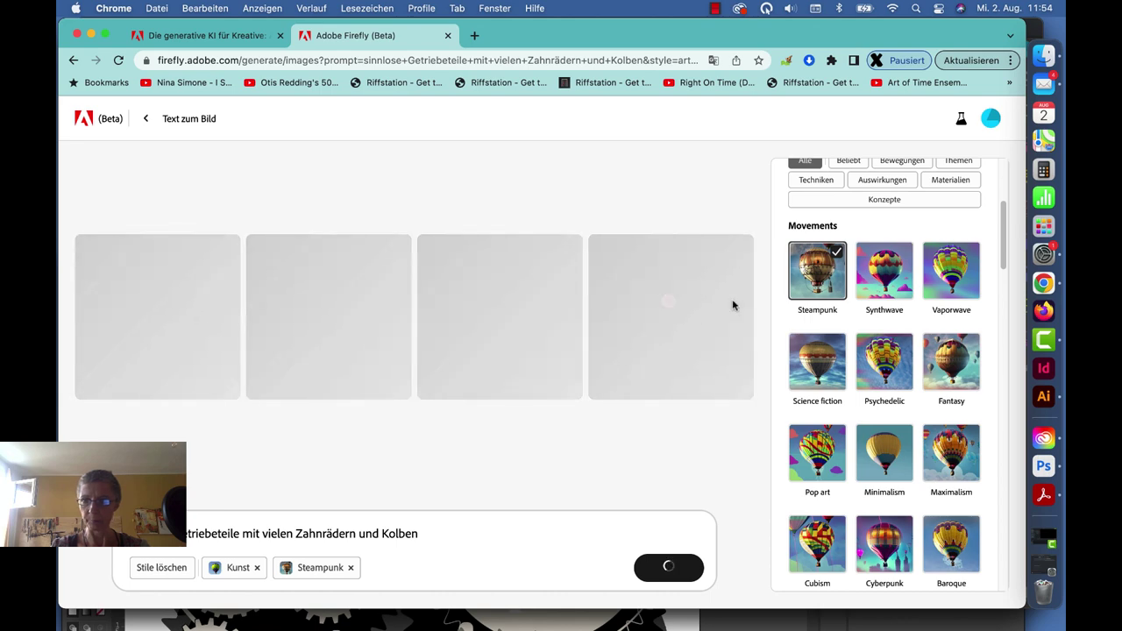
{"action": "scroll", "coordinate": [831, 375], "scroll_direction": "down", "scroll_amount": 3}
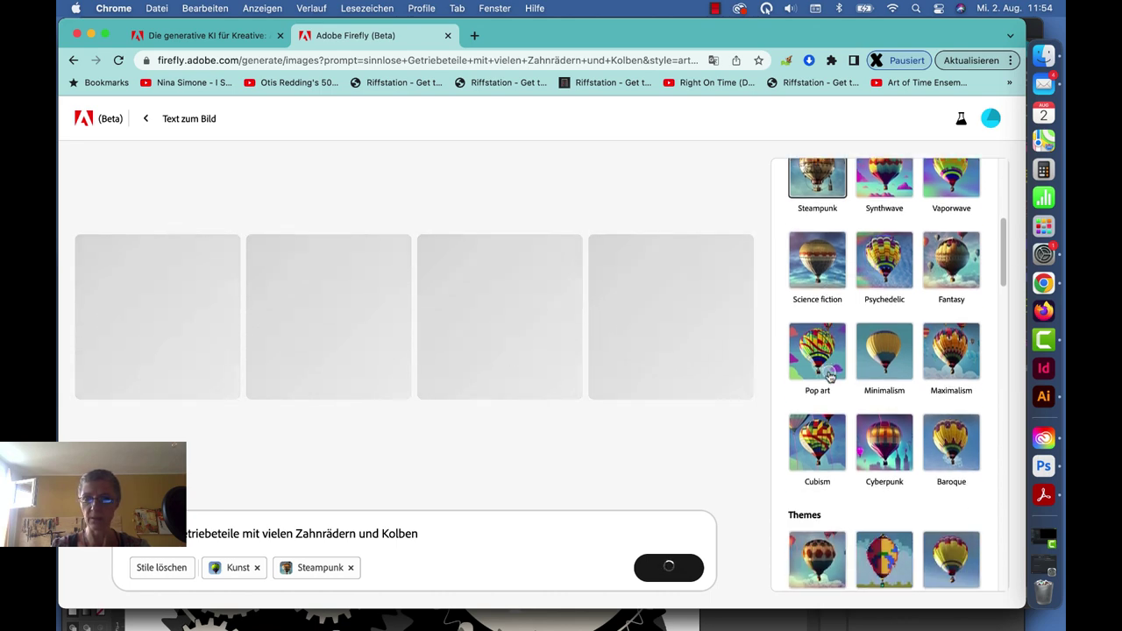
{"action": "scroll", "coordinate": [837, 368], "scroll_direction": "down", "scroll_amount": 3}
{"action": "scroll", "coordinate": [837, 368], "scroll_direction": "down", "scroll_amount": 2}
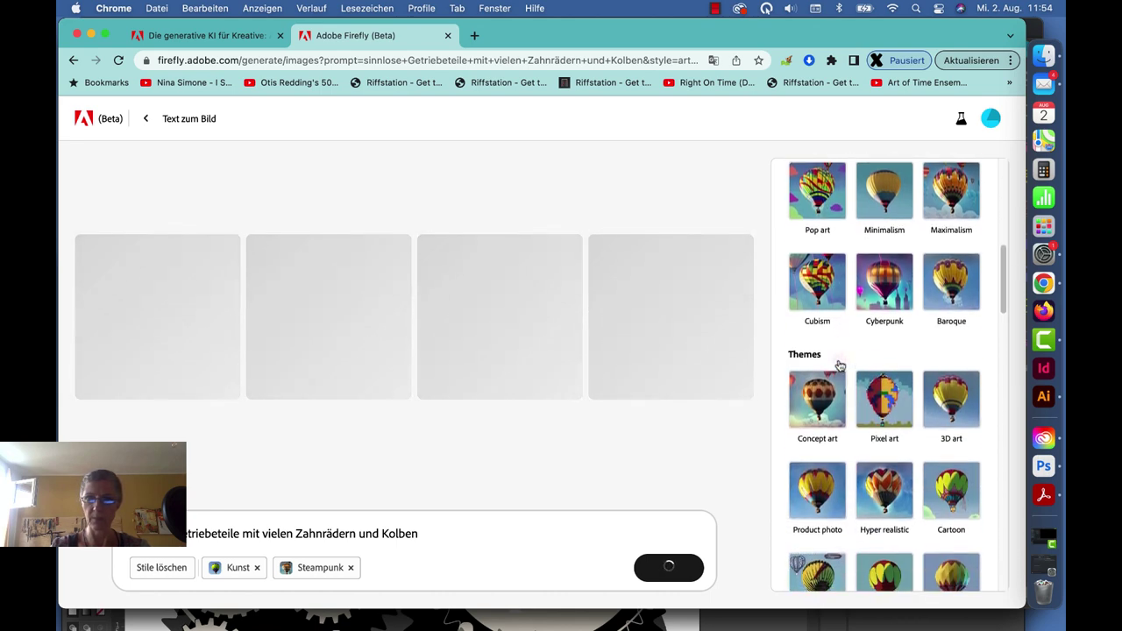
{"action": "scroll", "coordinate": [843, 403], "scroll_direction": "down", "scroll_amount": 3}
{"action": "scroll", "coordinate": [847, 429], "scroll_direction": "down", "scroll_amount": 5}
{"action": "scroll", "coordinate": [847, 429], "scroll_direction": "down", "scroll_amount": 3}
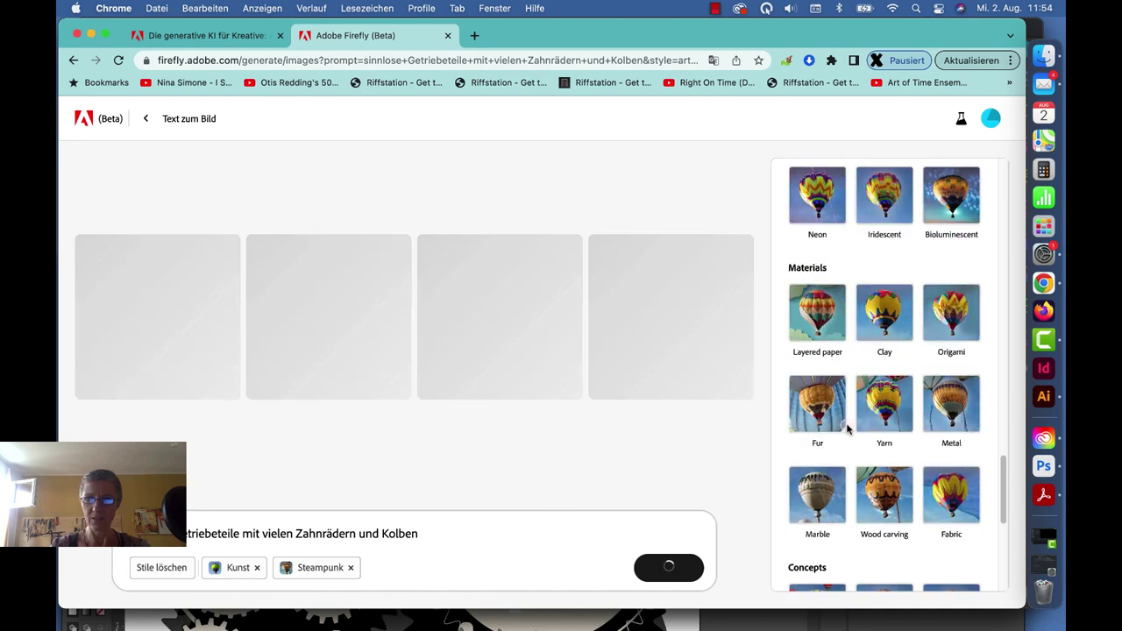
{"action": "scroll", "coordinate": [847, 428], "scroll_direction": "down", "scroll_amount": 3}
{"action": "scroll", "coordinate": [847, 428], "scroll_direction": "down", "scroll_amount": 2}
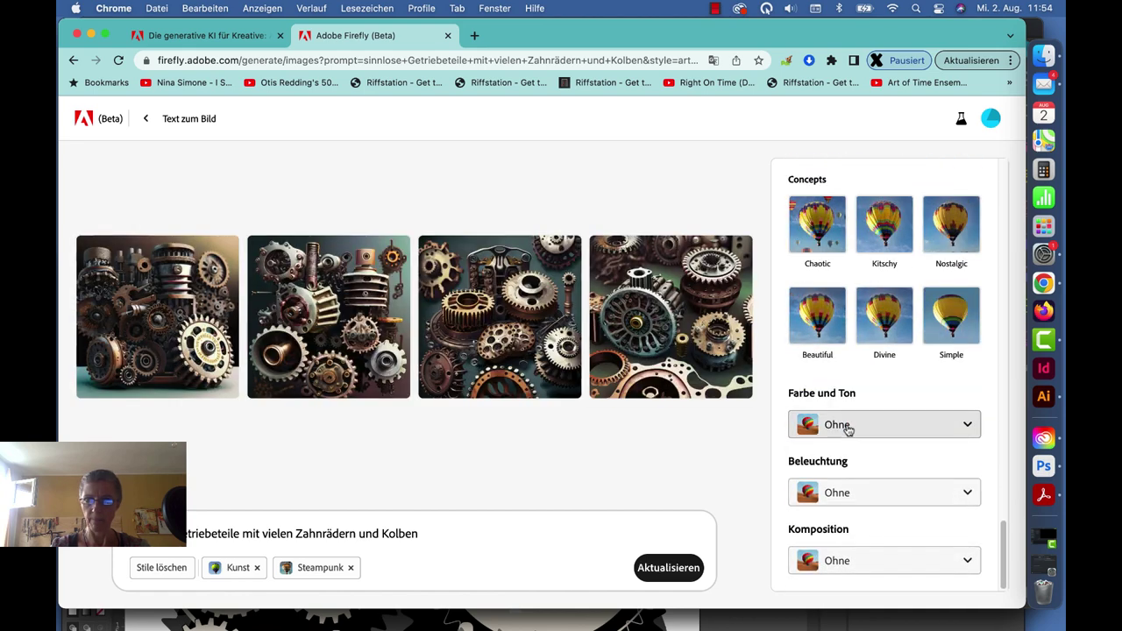
Step: Page through all four steampunk gear images enlarged, then return to the results grid
{"action": "left_click", "coordinate": [286, 295]}
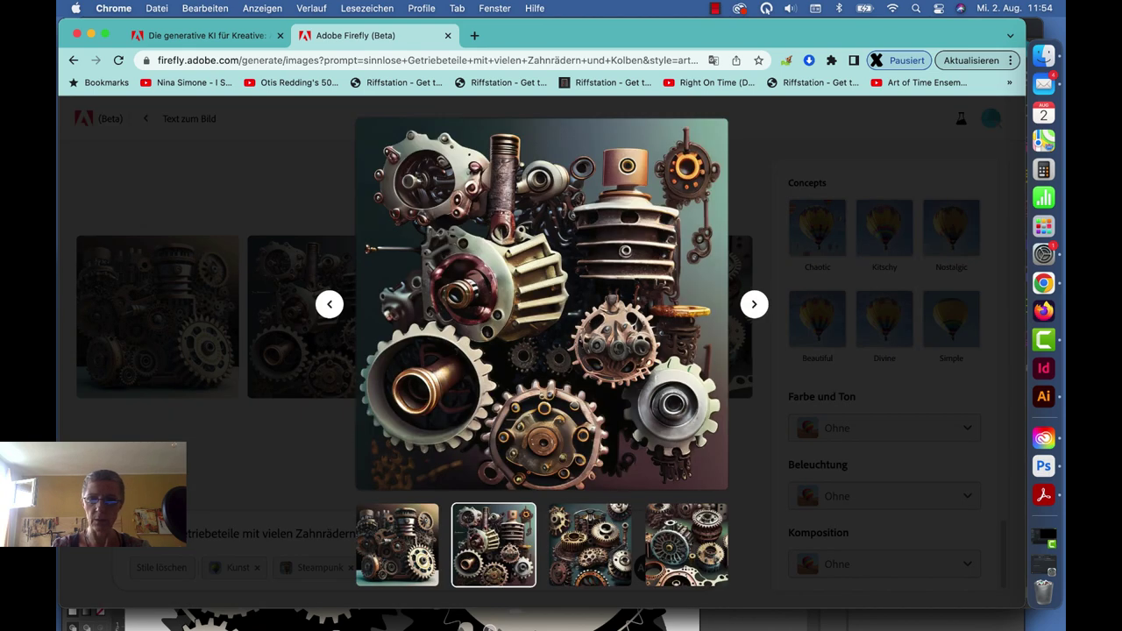
{"action": "left_click", "coordinate": [567, 530]}
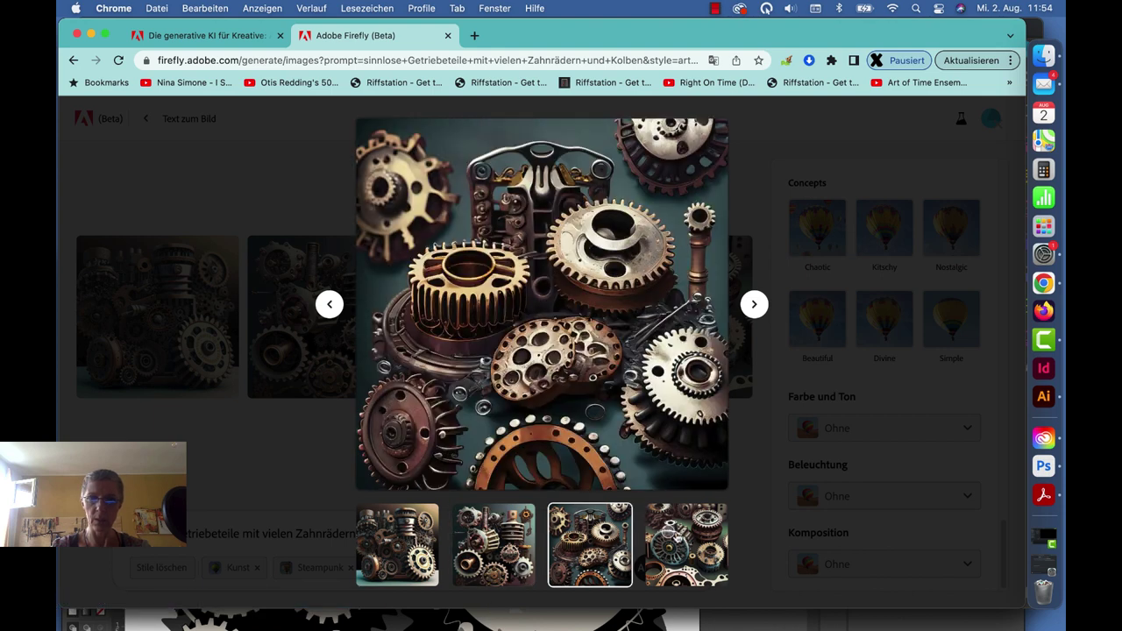
{"action": "left_click", "coordinate": [672, 533]}
{"action": "left_click", "coordinate": [374, 517]}
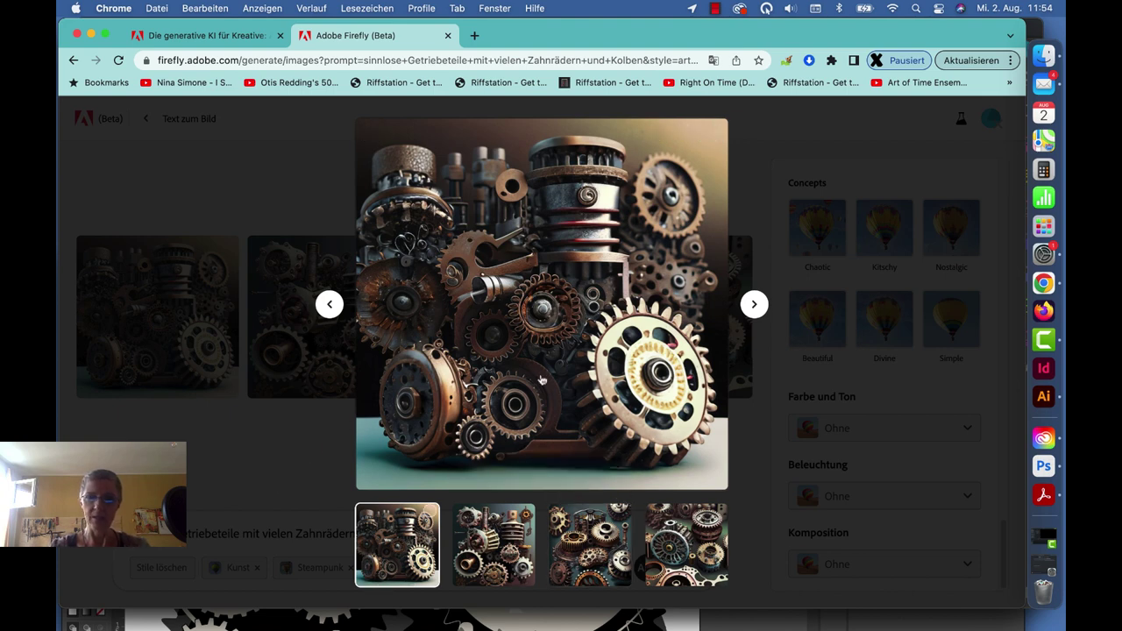
{"action": "left_click", "coordinate": [775, 117]}
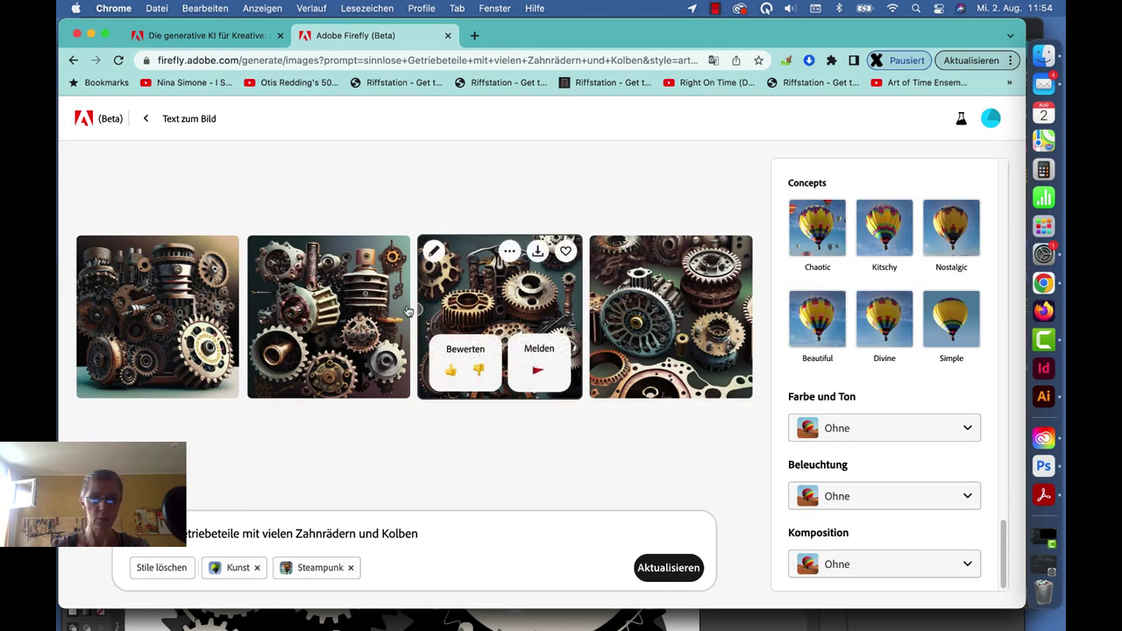
{"action": "left_click", "coordinate": [235, 285]}
{"action": "left_click", "coordinate": [198, 158]}
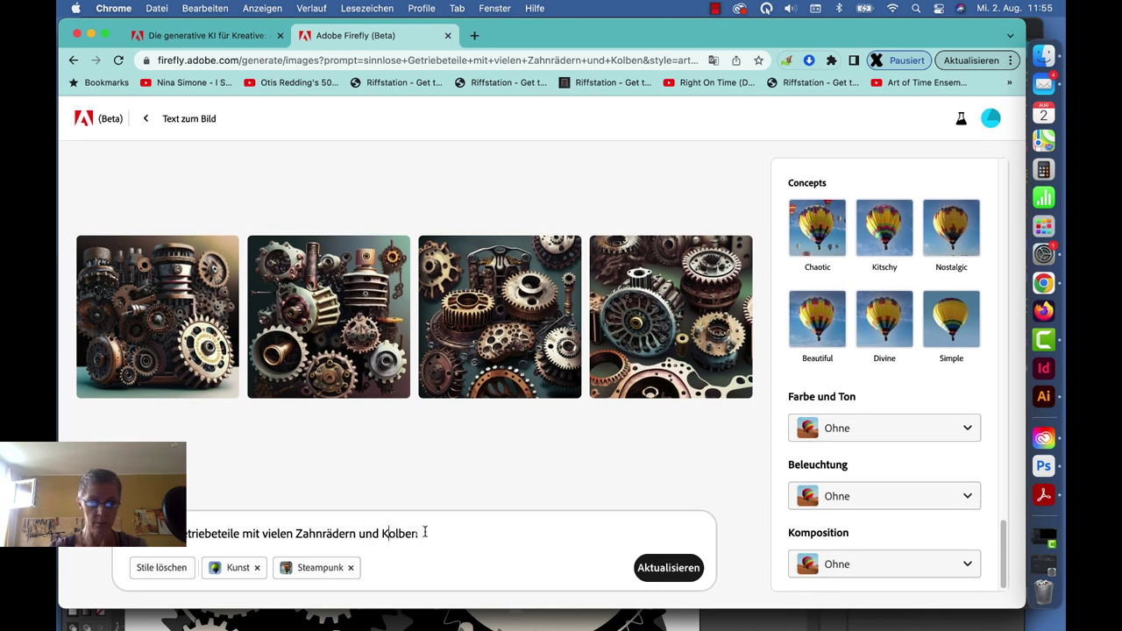
Step: Place the cursor at the end of the gear prompt, ready to append ' im Flatdesign'
{"action": "left_click_drag", "start_coordinate": [424, 531], "coordinate": [180, 533]}
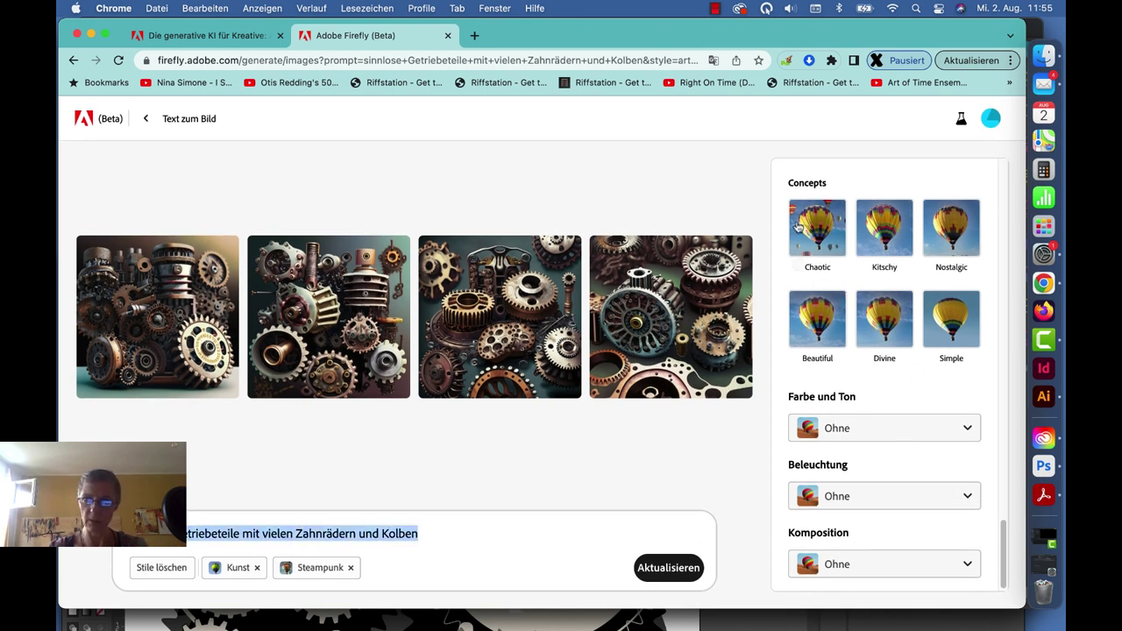
{"action": "scroll", "coordinate": [859, 376], "scroll_direction": "up", "scroll_amount": 1}
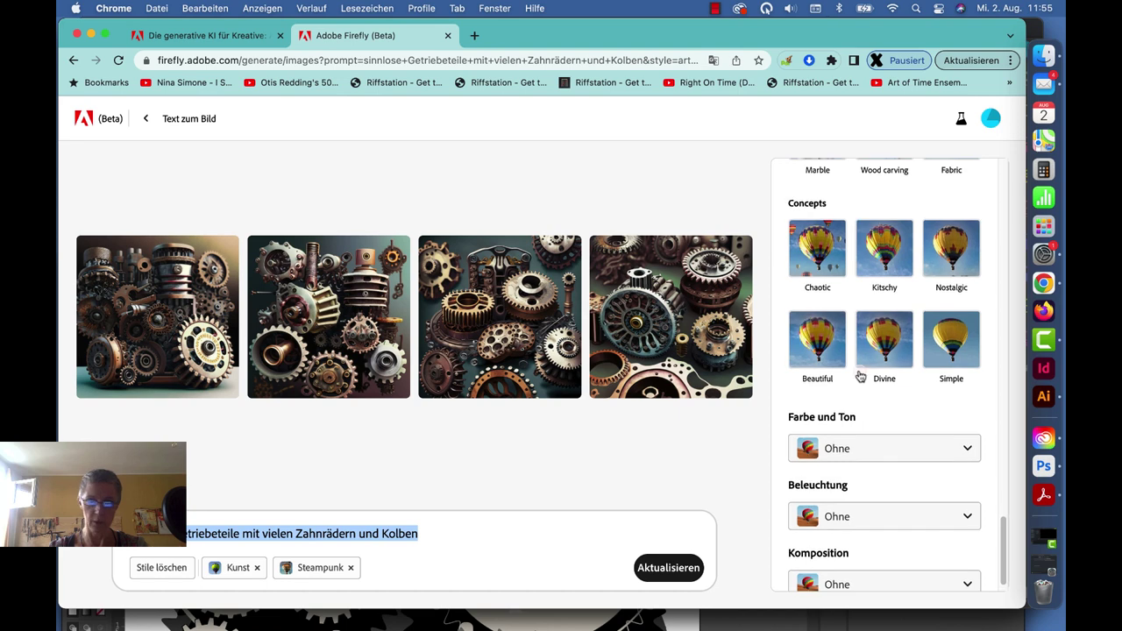
{"action": "left_click", "coordinate": [418, 530]}
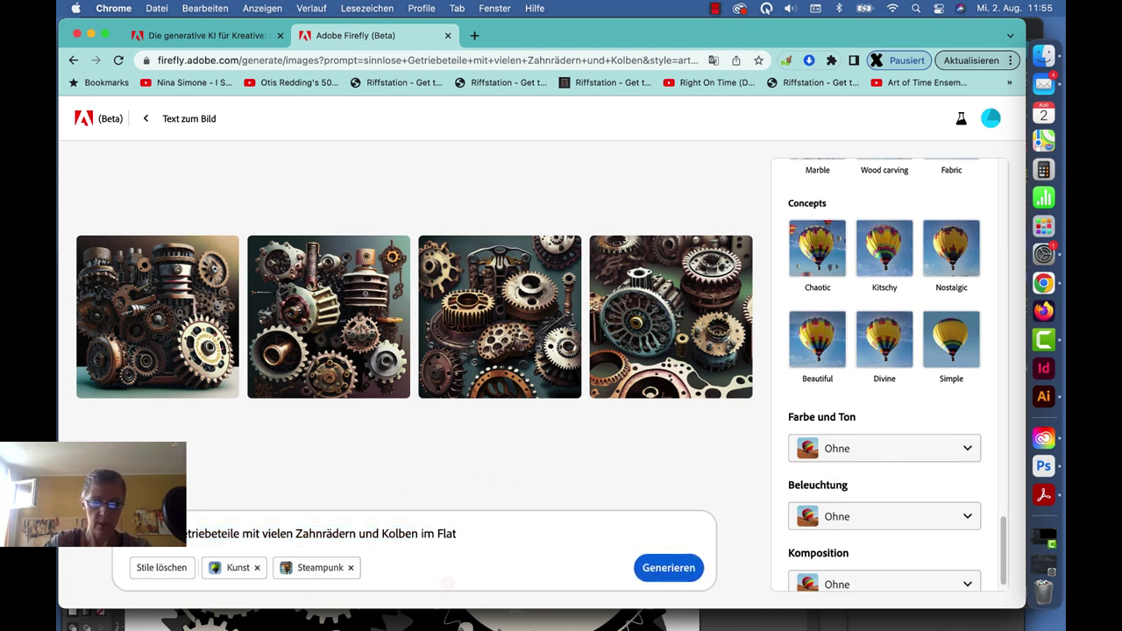
Step: Finish the prompt ending 'im Flatdesign' and remove the Steampunk and Kunst styles
{"action": "type", "text": "design"}
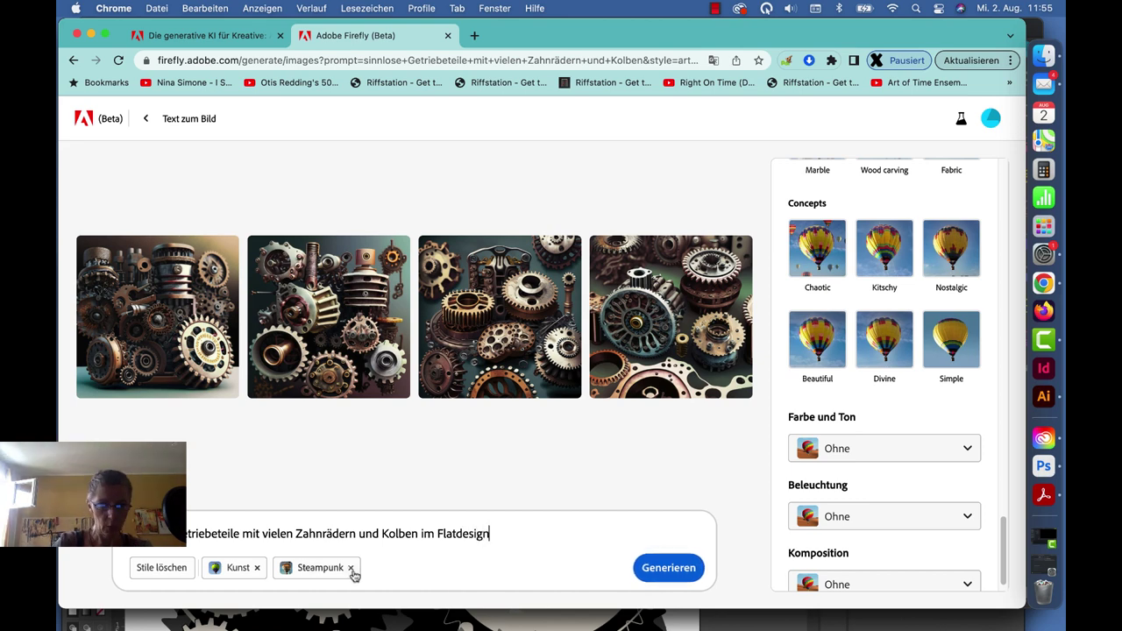
{"action": "left_click", "coordinate": [338, 576]}
{"action": "left_click", "coordinate": [353, 569]}
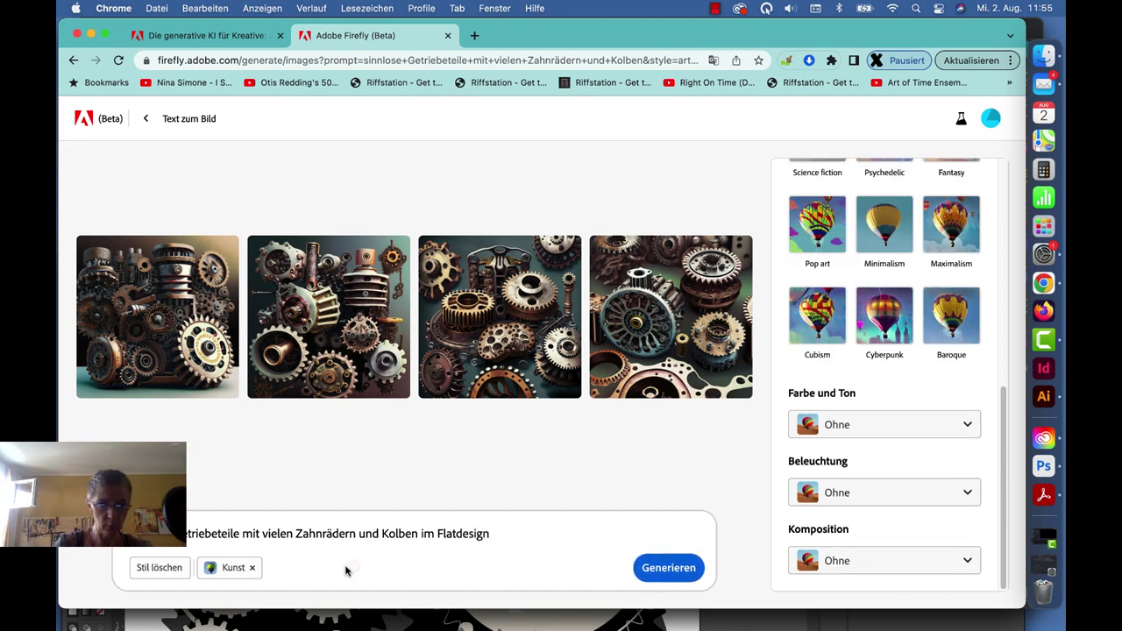
{"action": "left_click", "coordinate": [254, 569]}
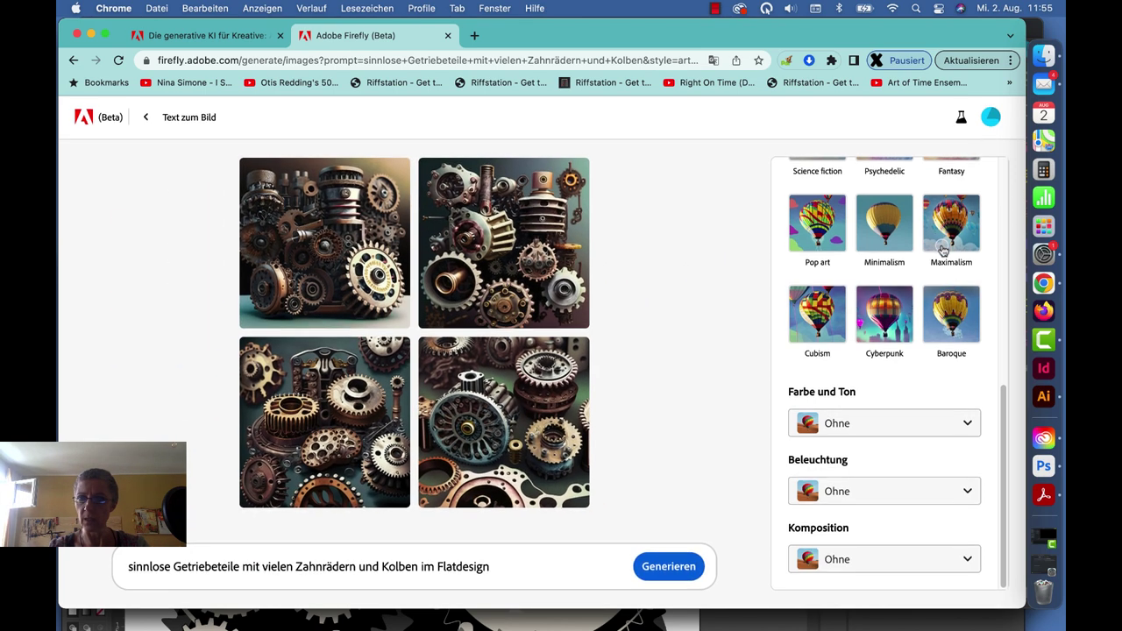
Step: Set the aspect ratio to Querformat (4:3)
{"action": "scroll", "coordinate": [929, 254], "scroll_direction": "up", "scroll_amount": 10}
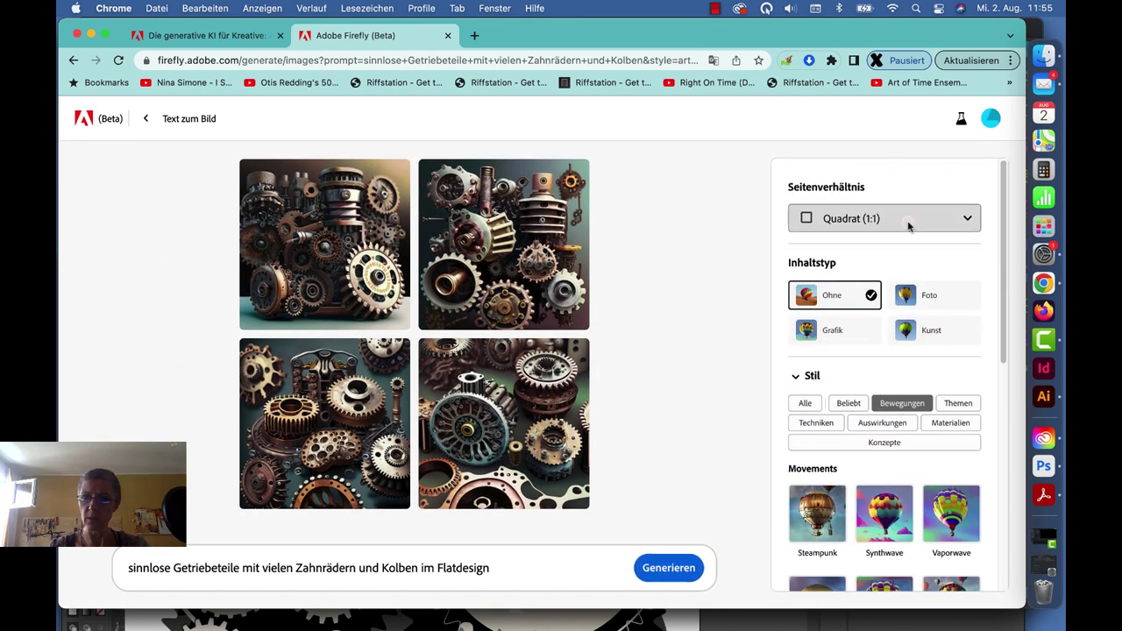
{"action": "left_click", "coordinate": [907, 220]}
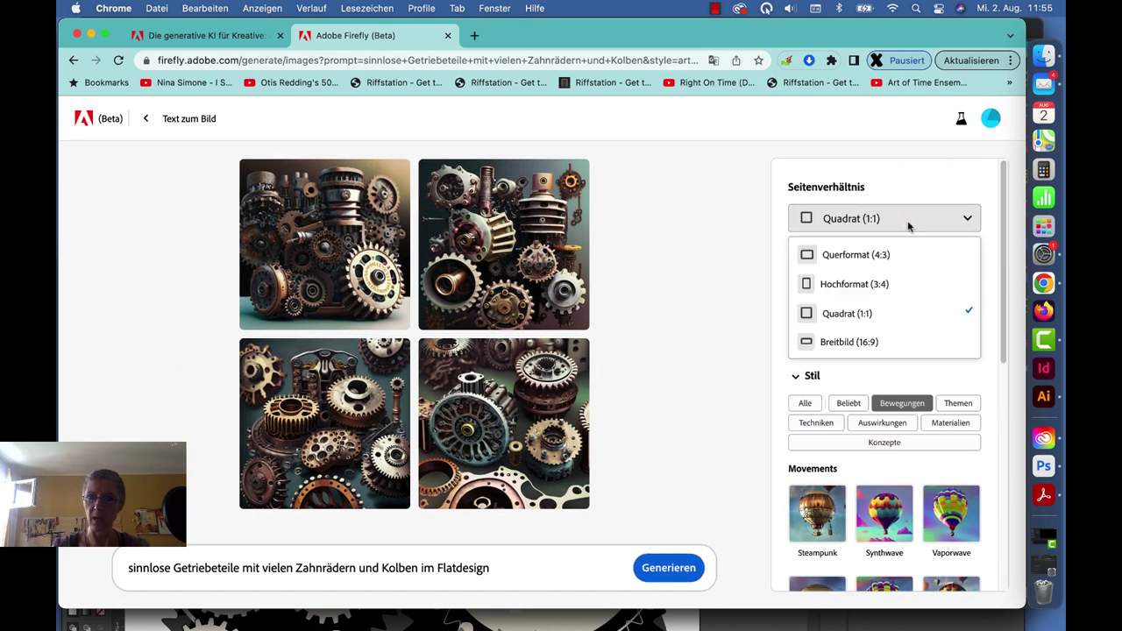
{"action": "left_click", "coordinate": [841, 254]}
{"action": "scroll", "coordinate": [903, 425], "scroll_direction": "down", "scroll_amount": 2}
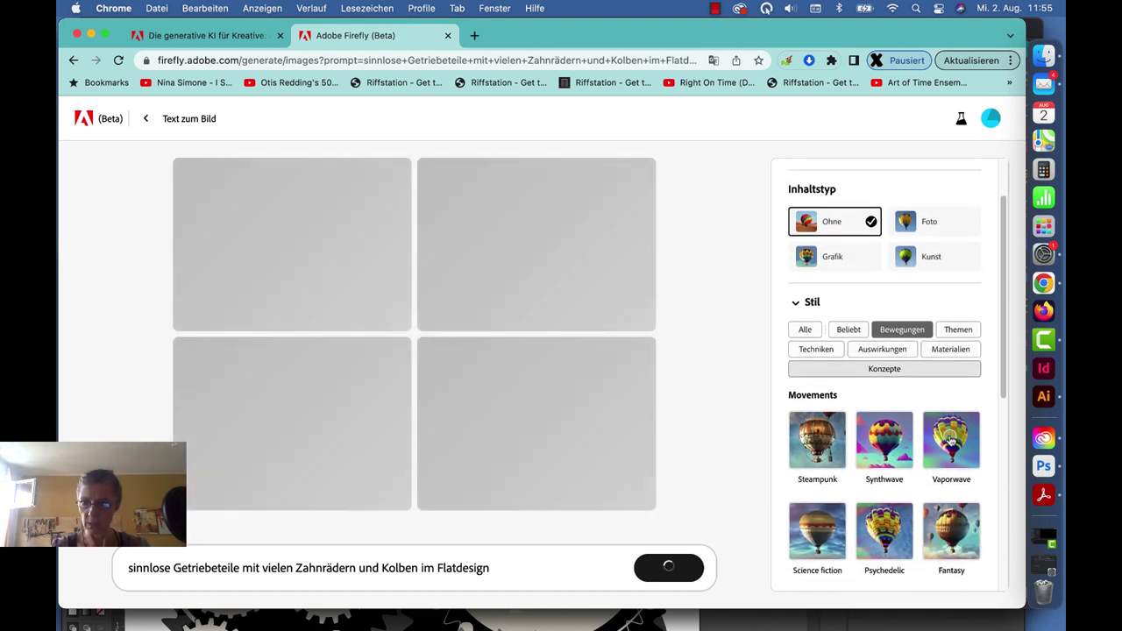
{"action": "scroll", "coordinate": [876, 420], "scroll_direction": "up", "scroll_amount": 2}
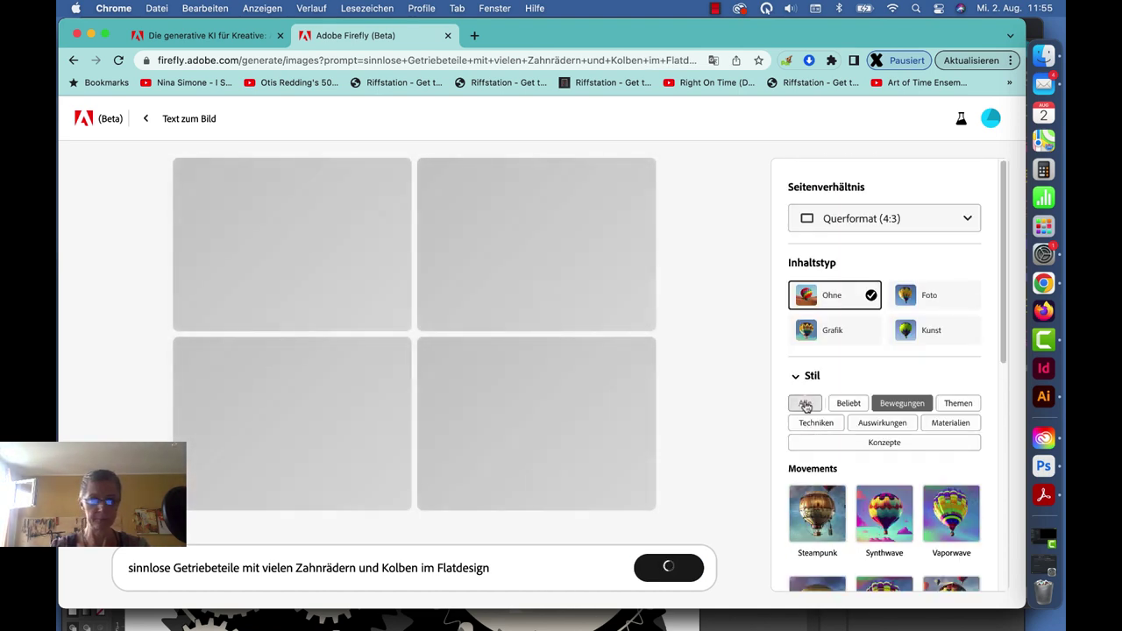
{"action": "scroll", "coordinate": [822, 491], "scroll_direction": "down", "scroll_amount": 3}
{"action": "scroll", "coordinate": [822, 491], "scroll_direction": "down", "scroll_amount": 3}
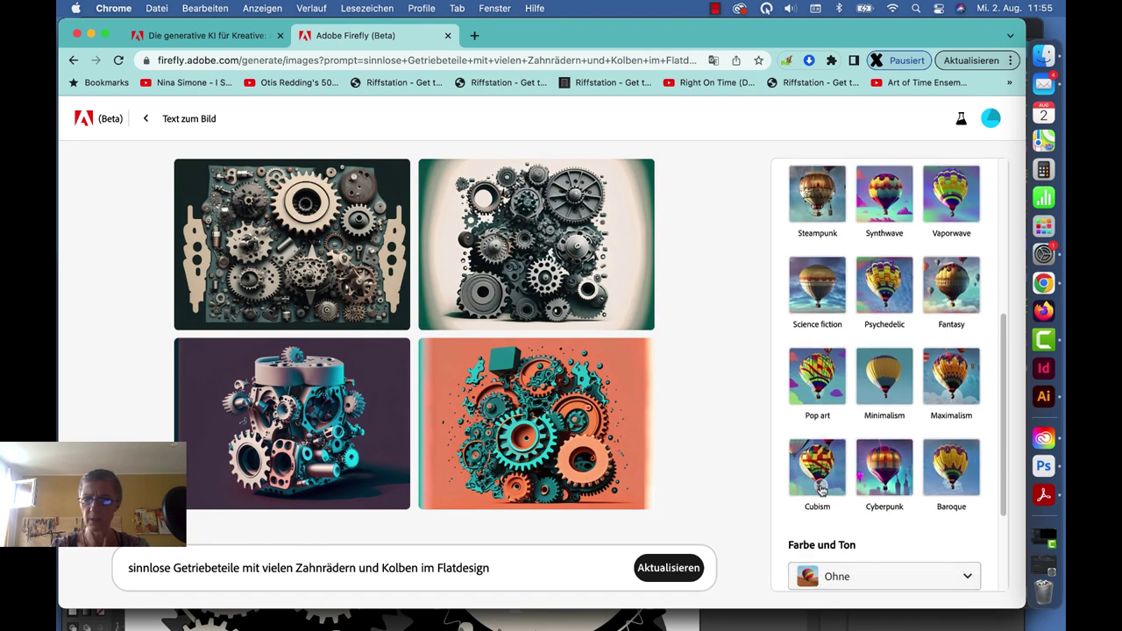
{"action": "scroll", "coordinate": [822, 491], "scroll_direction": "down", "scroll_amount": 2}
{"action": "scroll", "coordinate": [821, 491], "scroll_direction": "up", "scroll_amount": 5}
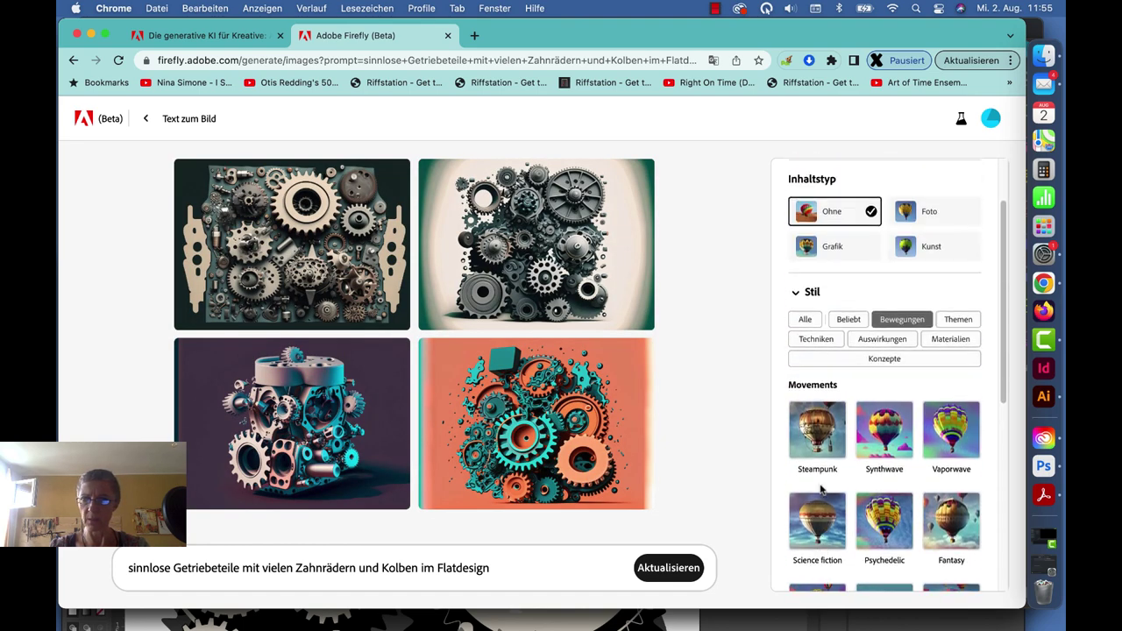
Step: Switch the content type to Grafik and review the four regenerated flat gear images
{"action": "left_click", "coordinate": [837, 247]}
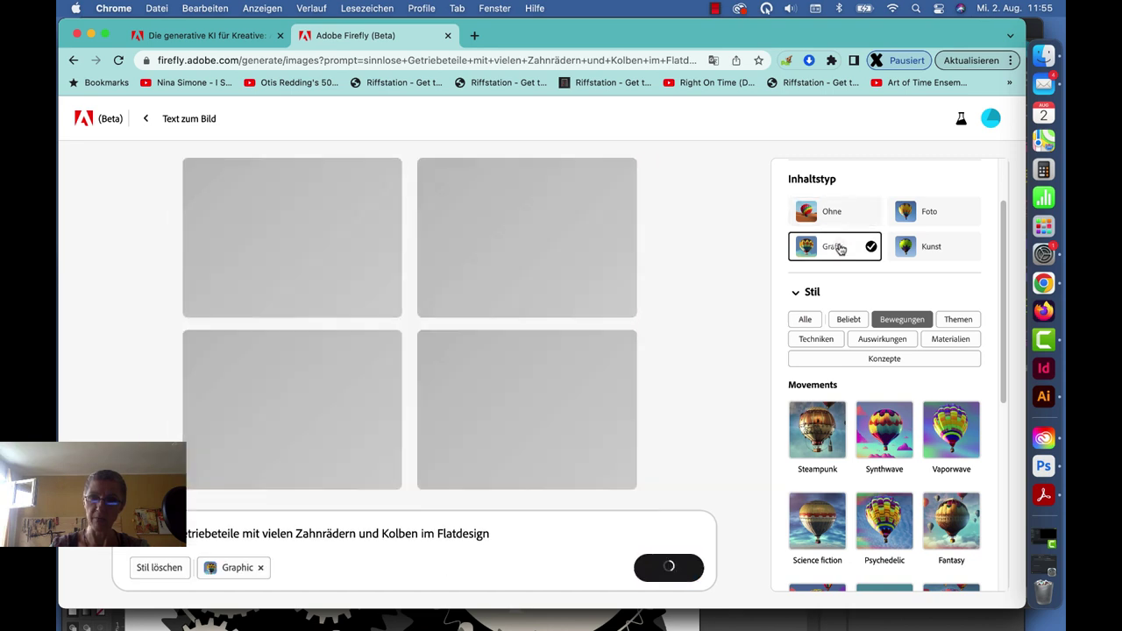
{"action": "scroll", "coordinate": [824, 333], "scroll_direction": "up", "scroll_amount": 1}
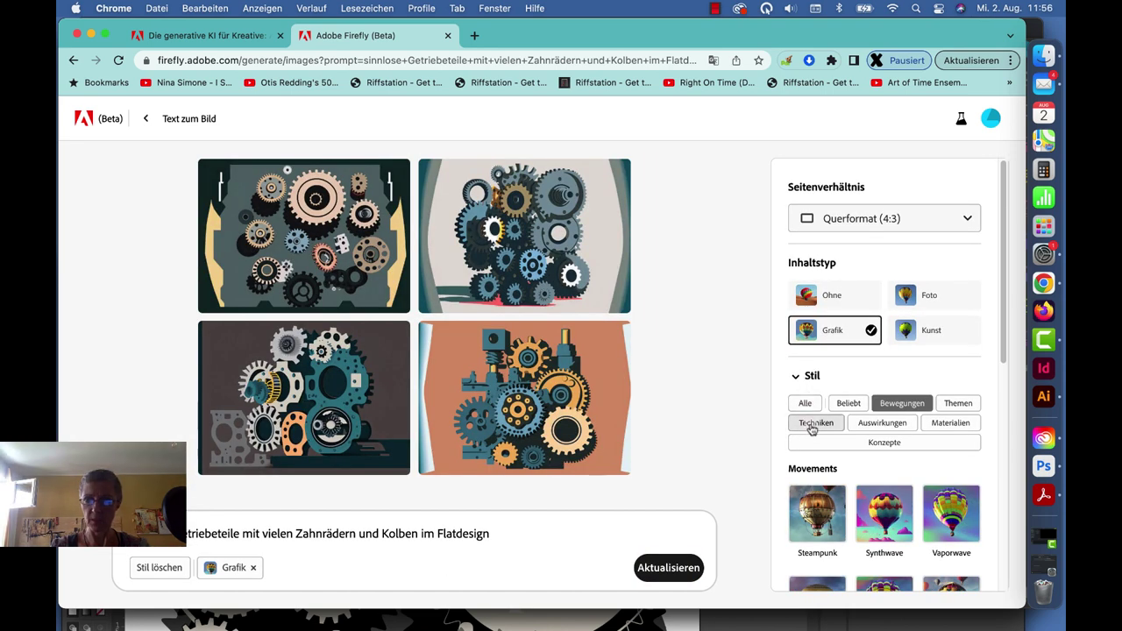
{"action": "scroll", "coordinate": [823, 456], "scroll_direction": "down", "scroll_amount": 5}
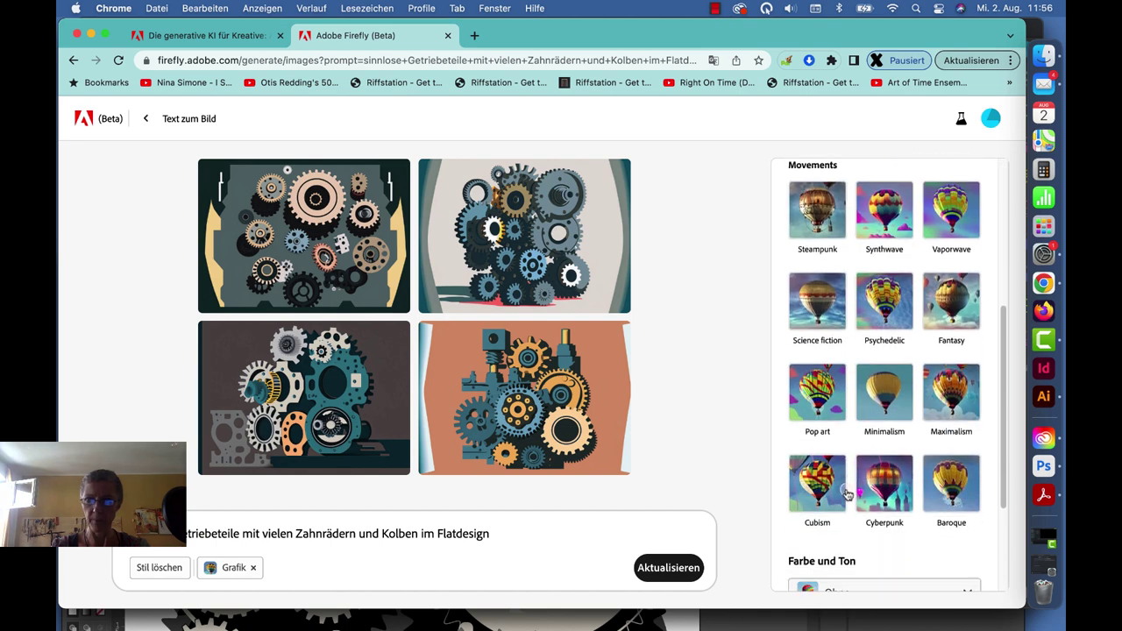
{"action": "scroll", "coordinate": [839, 491], "scroll_direction": "down", "scroll_amount": 3}
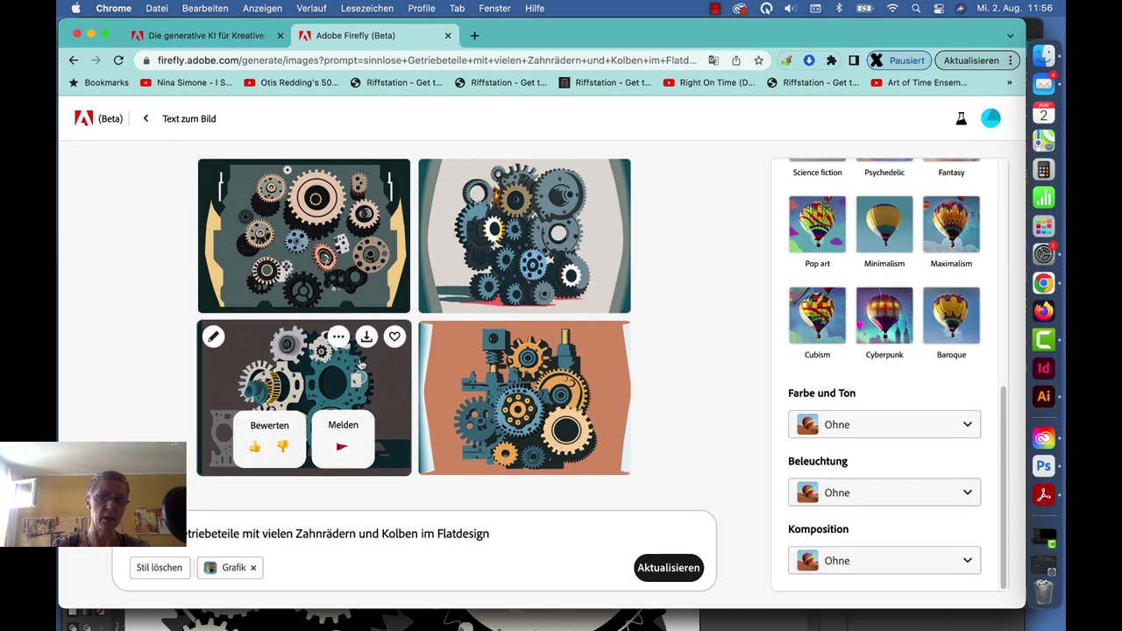
{"action": "mouse_move", "coordinate": [327, 220]}
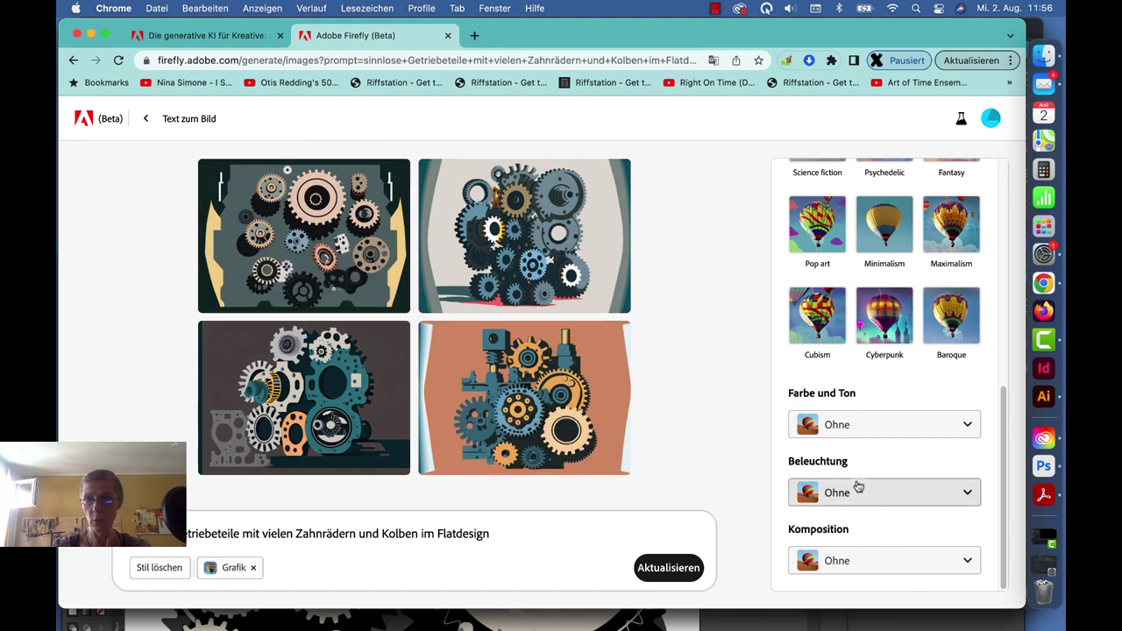
Step: In a new tab, search Google for 'recraft ai' and open the Recraft.AI site
{"action": "left_click", "coordinate": [475, 35]}
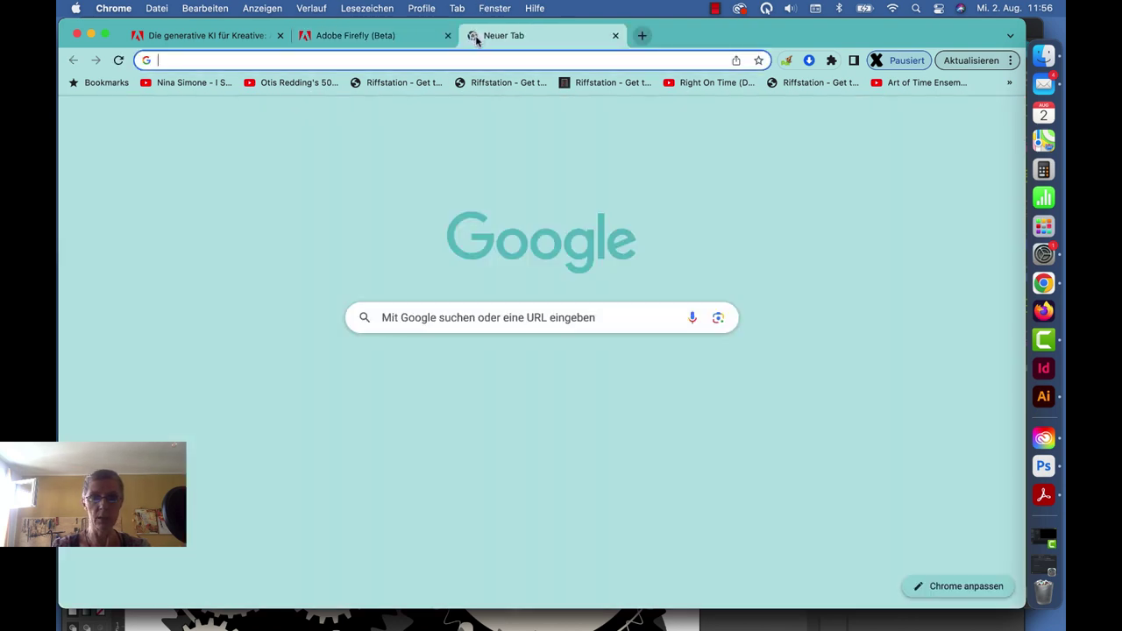
{"action": "type", "text": "Rec"}
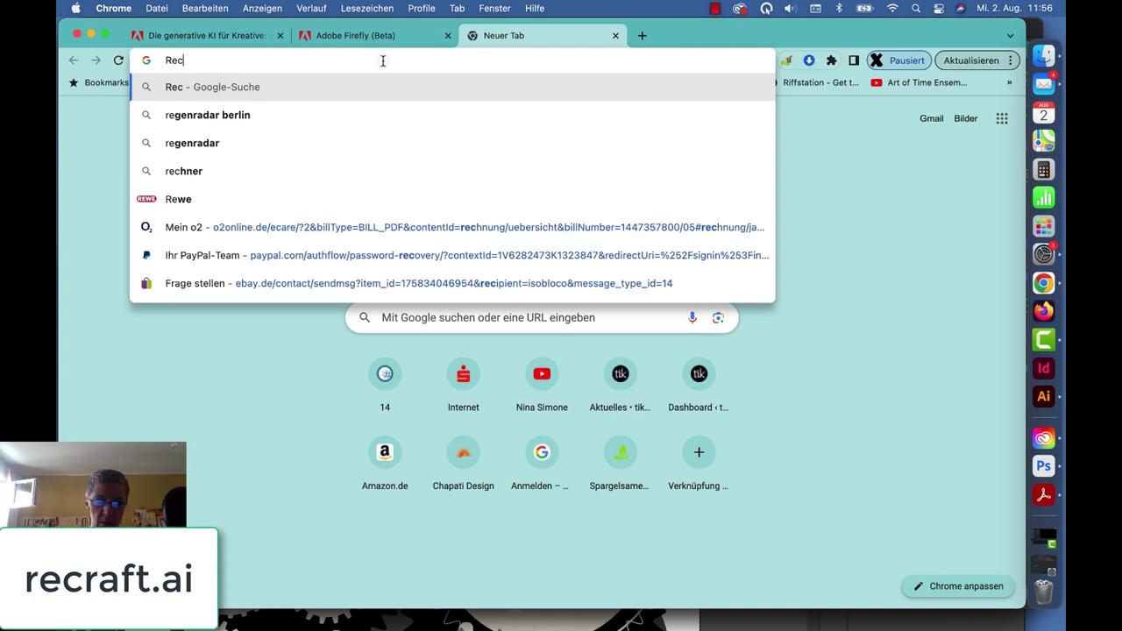
{"action": "type", "text": "raft"}
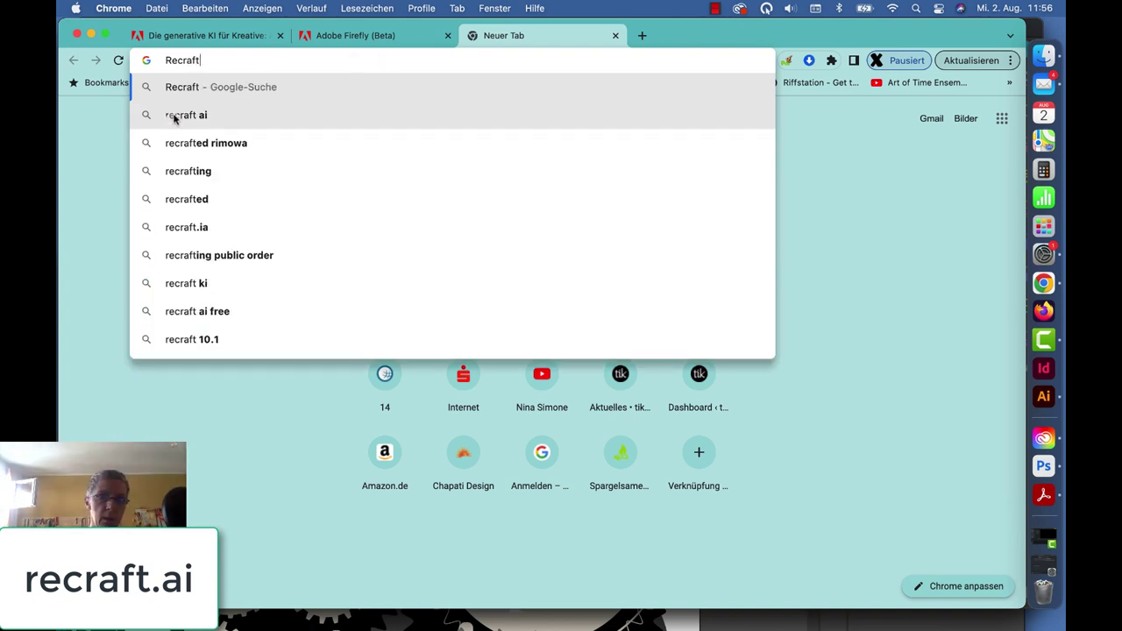
{"action": "left_click", "coordinate": [180, 115]}
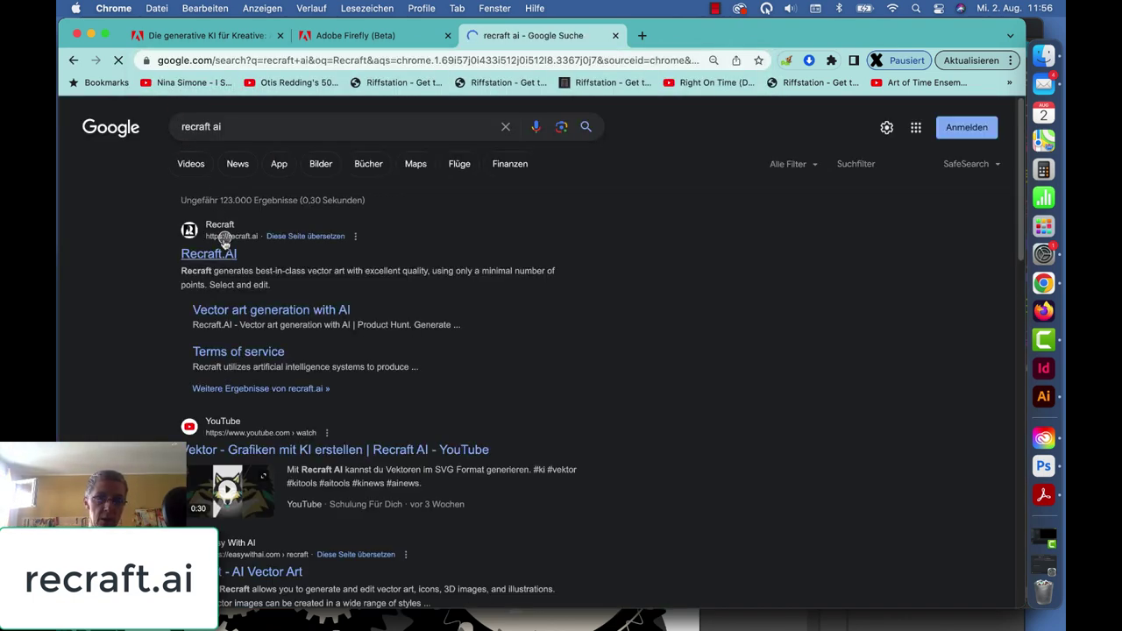
{"action": "left_click", "coordinate": [209, 254]}
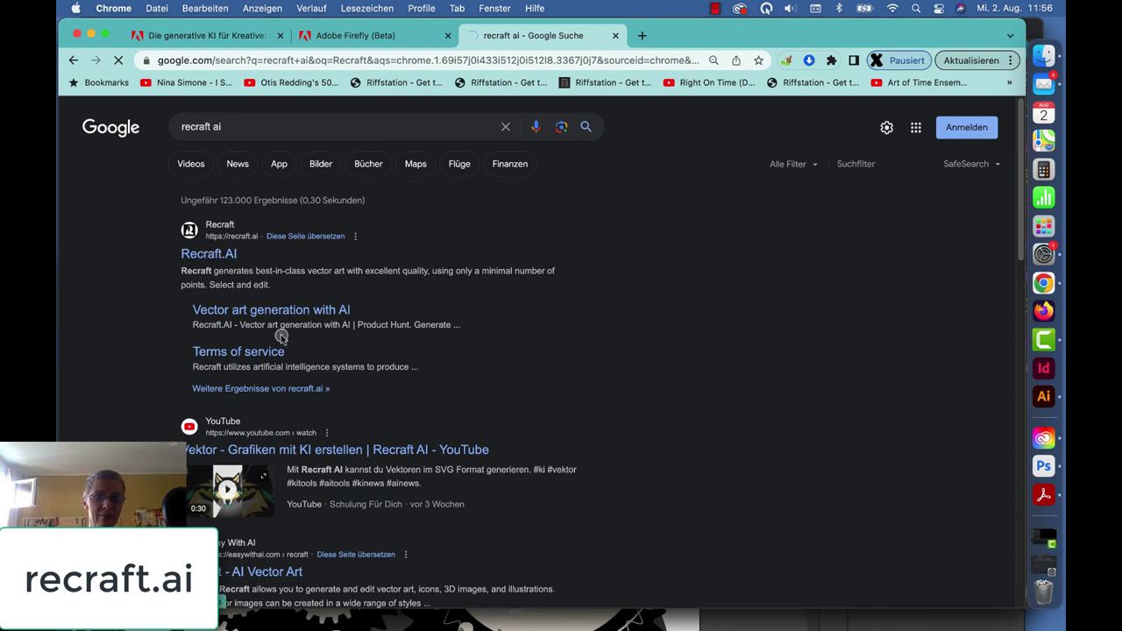
Step: Scroll through the Recraft homepage, then close its tab to return to Firefly
{"action": "scroll", "coordinate": [556, 328], "scroll_direction": "down", "scroll_amount": 5}
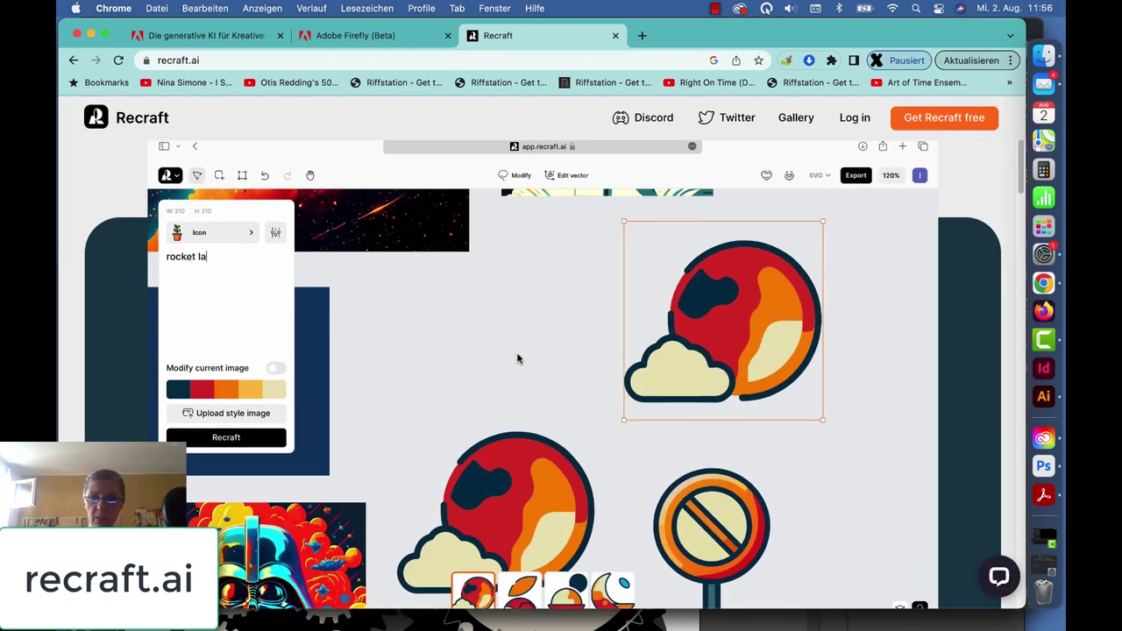
{"action": "scroll", "coordinate": [517, 359], "scroll_direction": "down", "scroll_amount": 5}
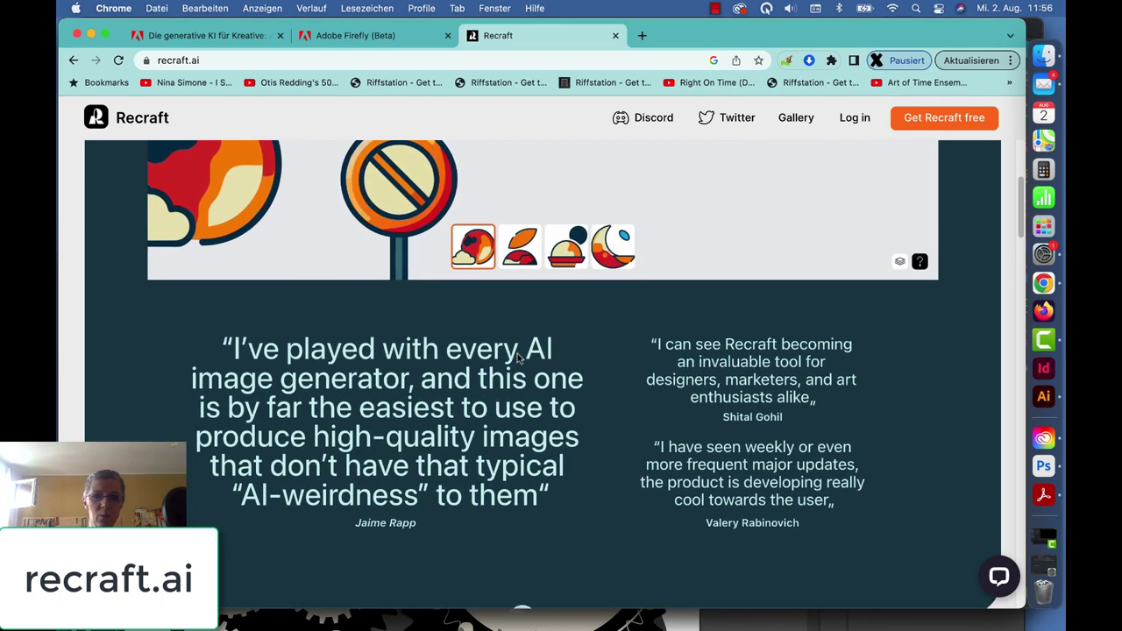
{"action": "scroll", "coordinate": [517, 358], "scroll_direction": "down", "scroll_amount": 2}
{"action": "scroll", "coordinate": [517, 359], "scroll_direction": "down", "scroll_amount": 4}
{"action": "scroll", "coordinate": [517, 359], "scroll_direction": "down", "scroll_amount": 4}
{"action": "scroll", "coordinate": [517, 359], "scroll_direction": "down", "scroll_amount": 4}
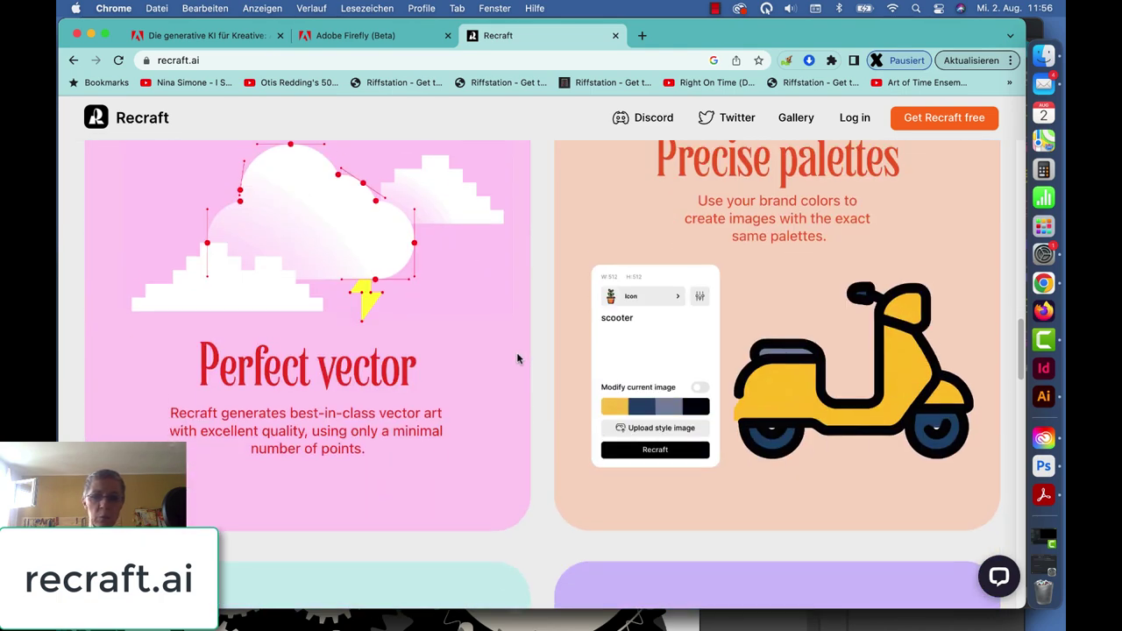
{"action": "scroll", "coordinate": [517, 359], "scroll_direction": "down", "scroll_amount": 2}
{"action": "scroll", "coordinate": [757, 250], "scroll_direction": "up", "scroll_amount": 2}
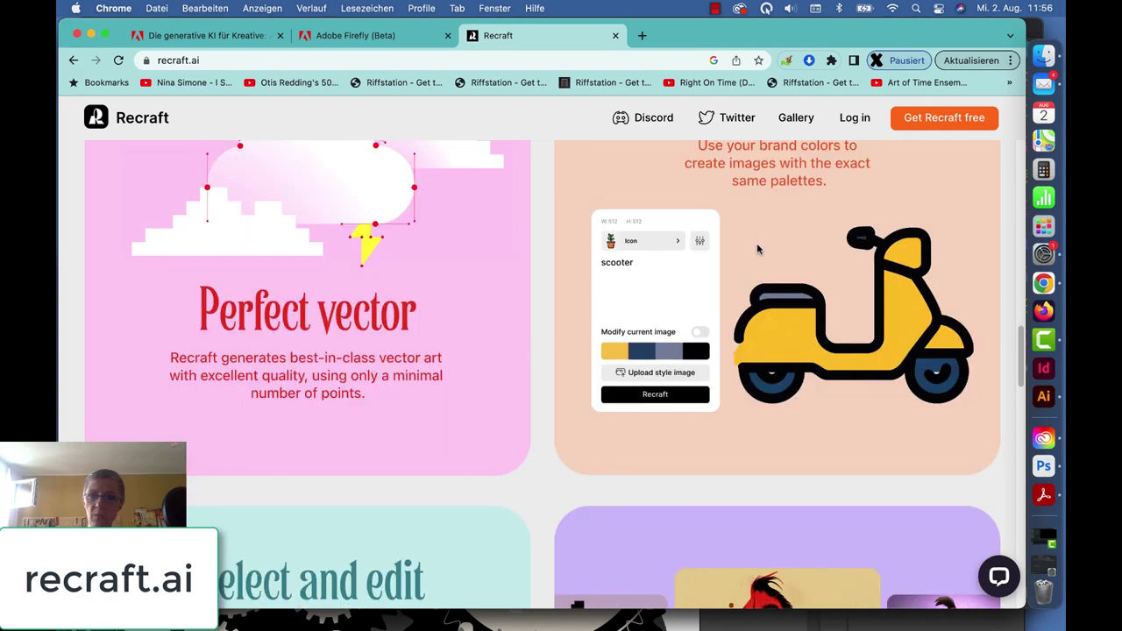
{"action": "scroll", "coordinate": [681, 338], "scroll_direction": "down", "scroll_amount": 1}
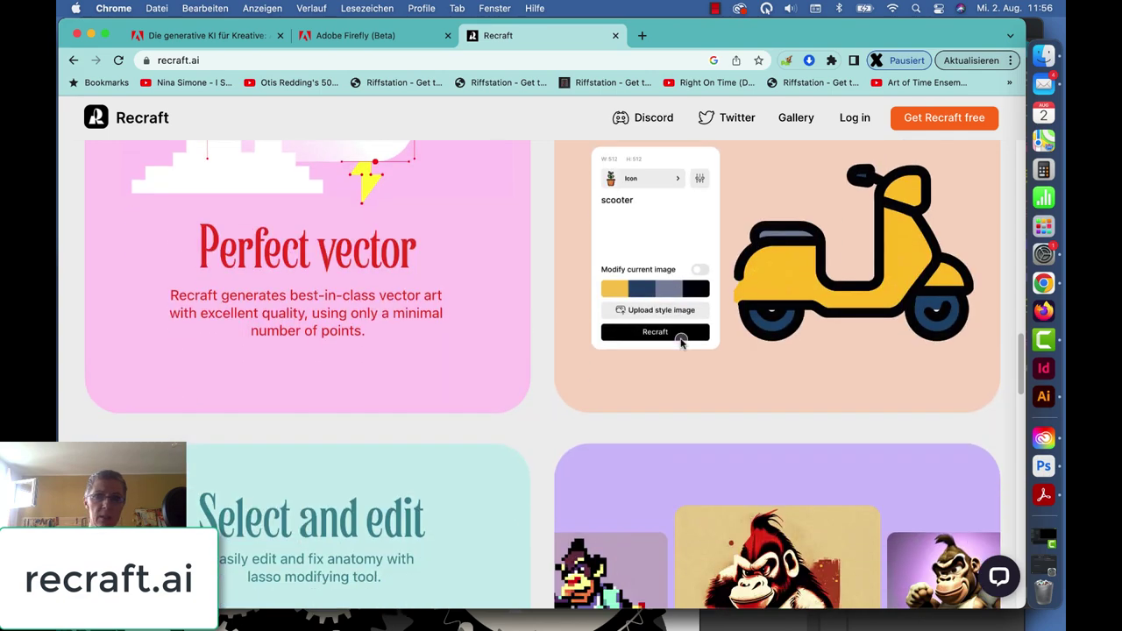
{"action": "scroll", "coordinate": [681, 338], "scroll_direction": "down", "scroll_amount": 5}
{"action": "scroll", "coordinate": [681, 336], "scroll_direction": "up", "scroll_amount": 5}
{"action": "scroll", "coordinate": [681, 335], "scroll_direction": "up", "scroll_amount": 10}
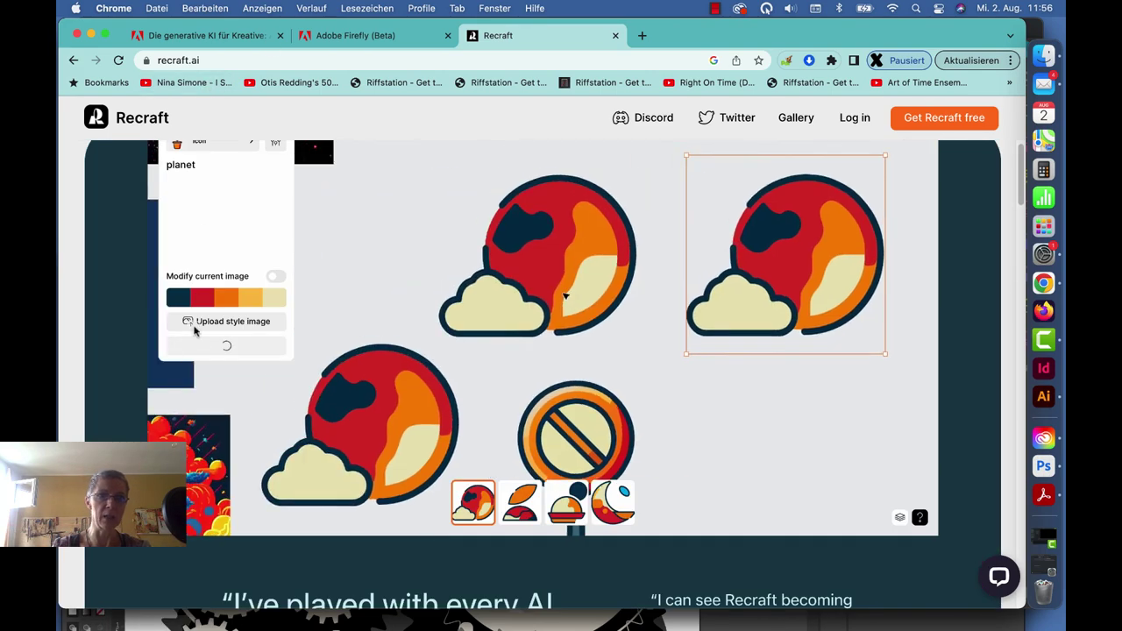
{"action": "scroll", "coordinate": [160, 175], "scroll_direction": "up", "scroll_amount": 4}
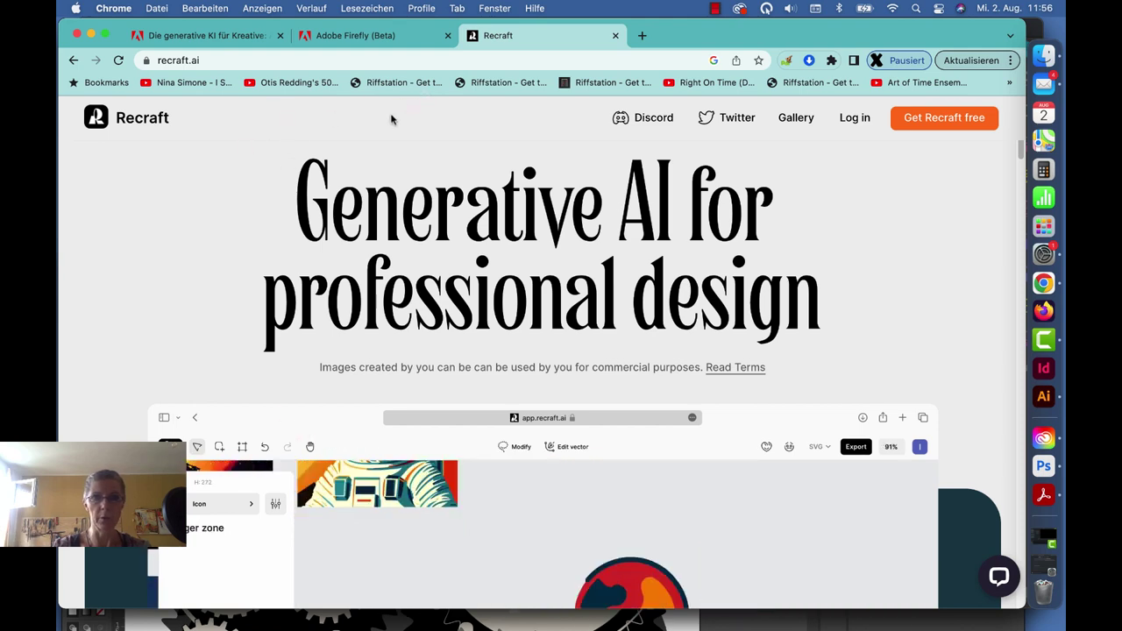
{"action": "scroll", "coordinate": [336, 554], "scroll_direction": "down", "scroll_amount": 3}
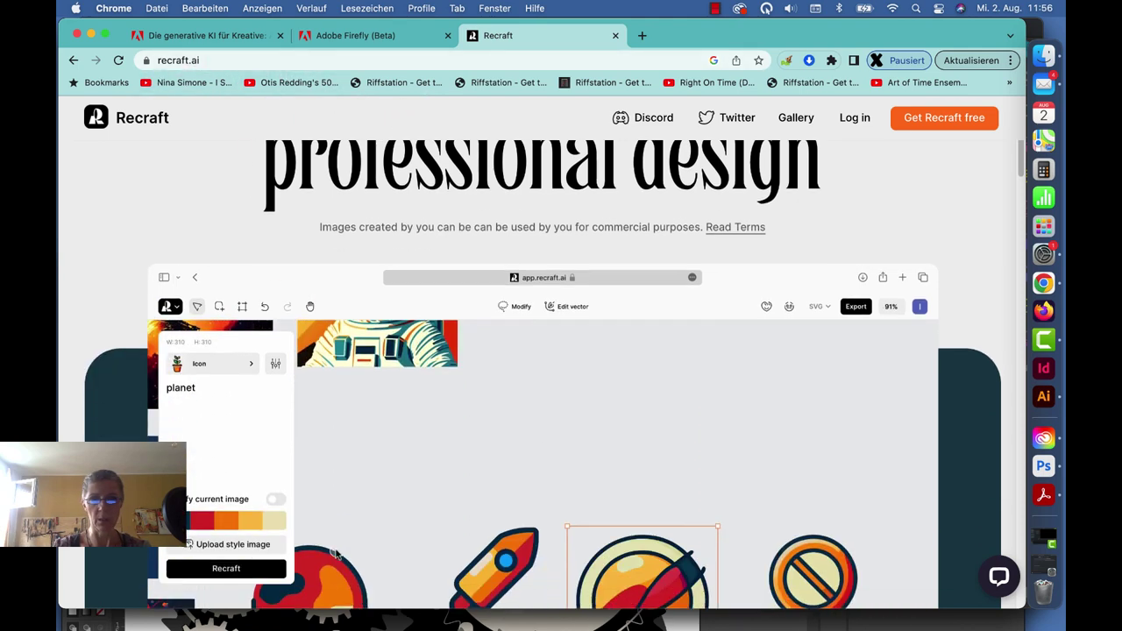
{"action": "scroll", "coordinate": [336, 553], "scroll_direction": "up", "scroll_amount": 3}
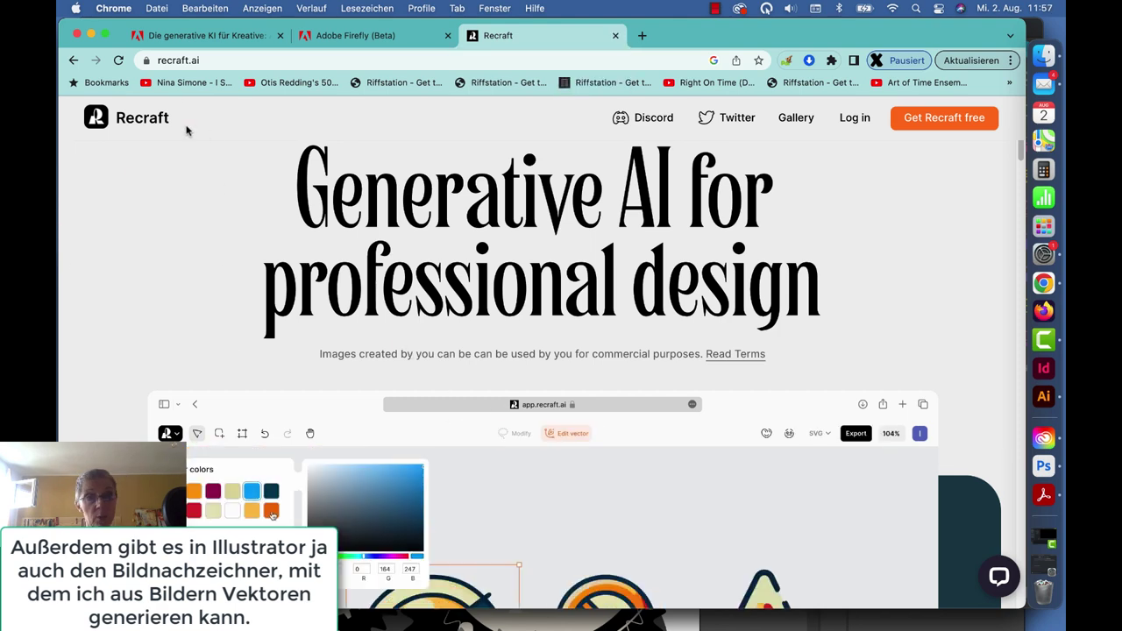
{"action": "left_click", "coordinate": [615, 36]}
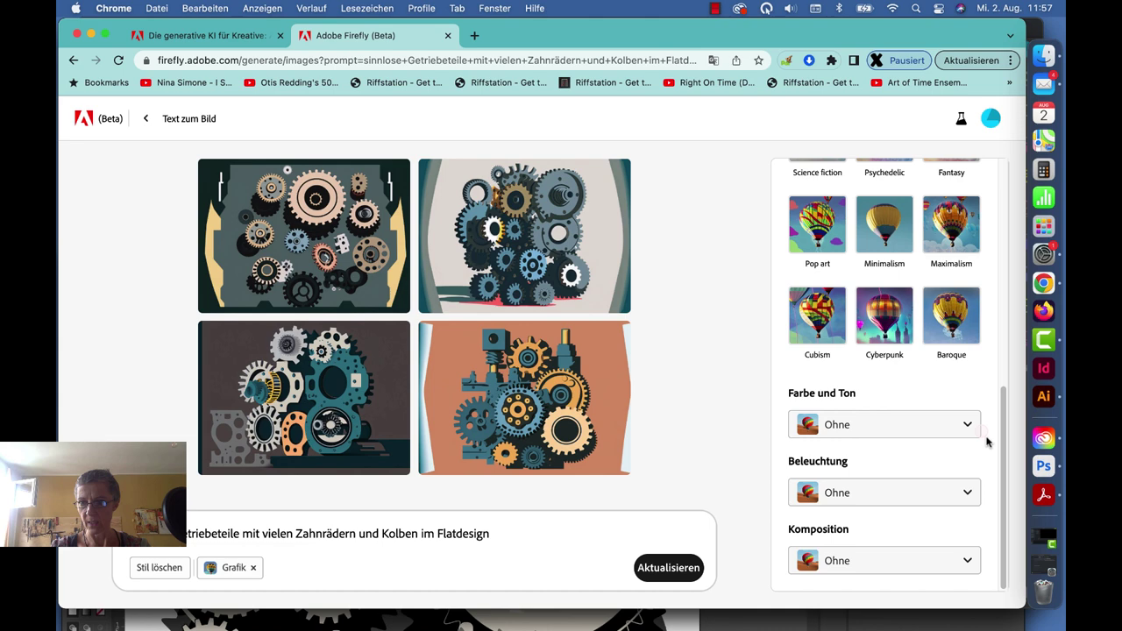
Step: Bring Sammelmappe1.pdf forward in Acrobat and page back to page 27 of 46
{"action": "left_click", "coordinate": [1043, 494]}
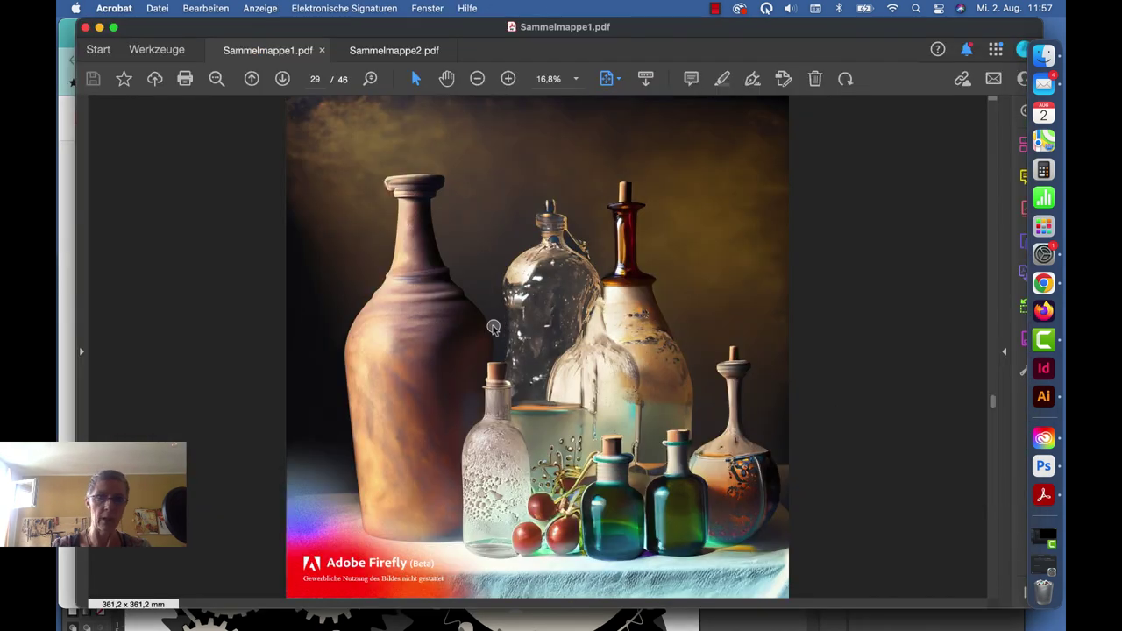
{"action": "scroll", "coordinate": [450, 299], "scroll_direction": "up", "scroll_amount": 2}
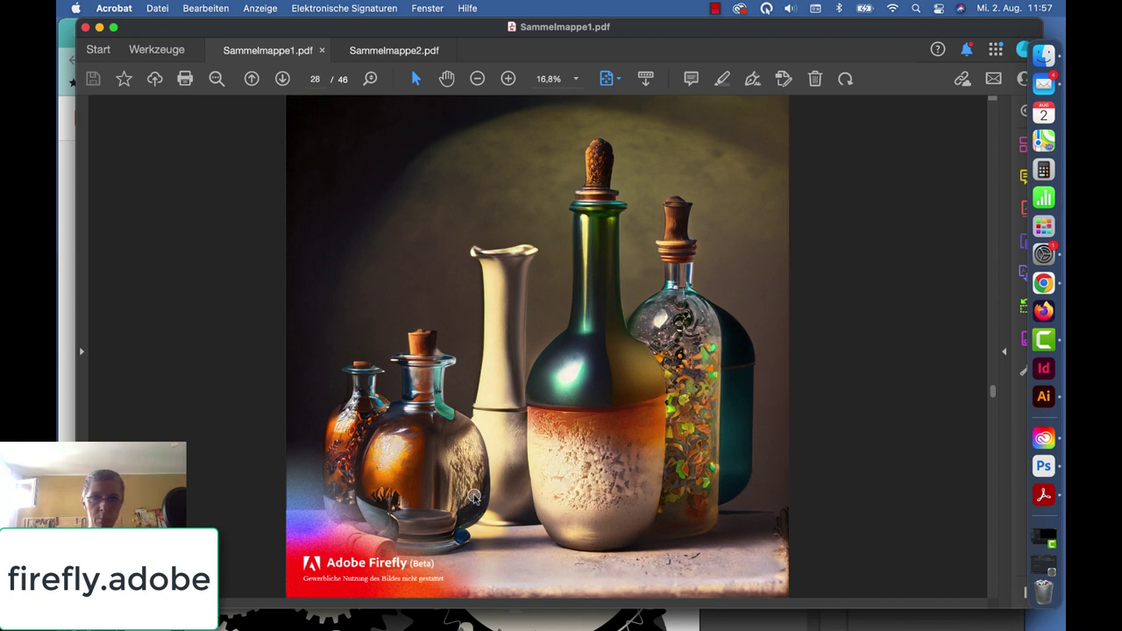
{"action": "left_click", "coordinate": [315, 580]}
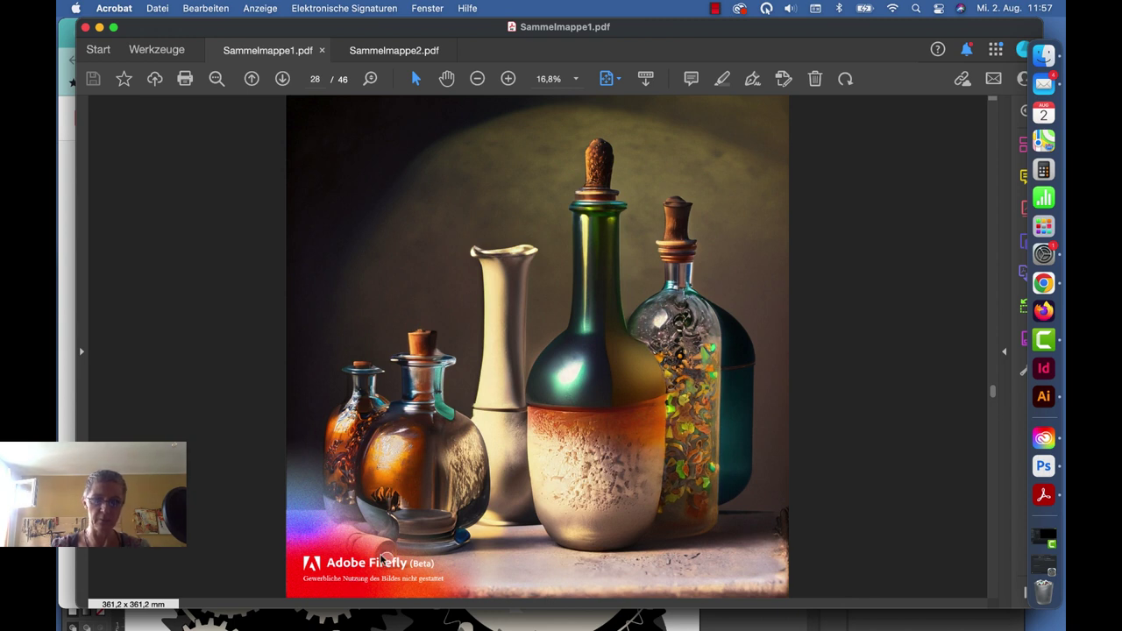
{"action": "left_click", "coordinate": [332, 594]}
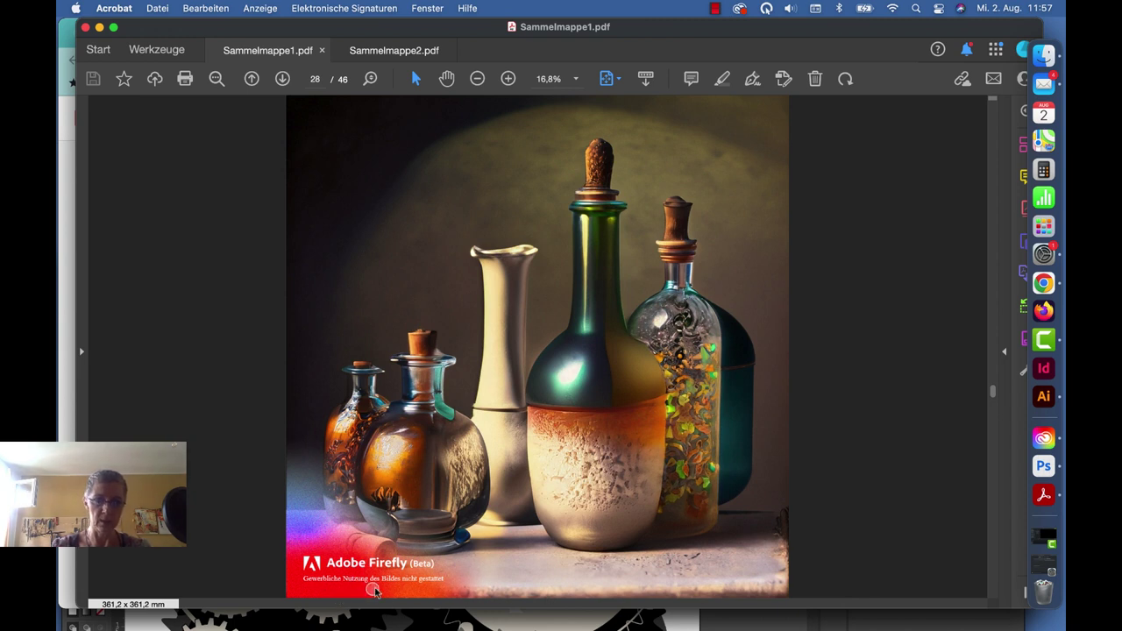
{"action": "left_click", "coordinate": [322, 578]}
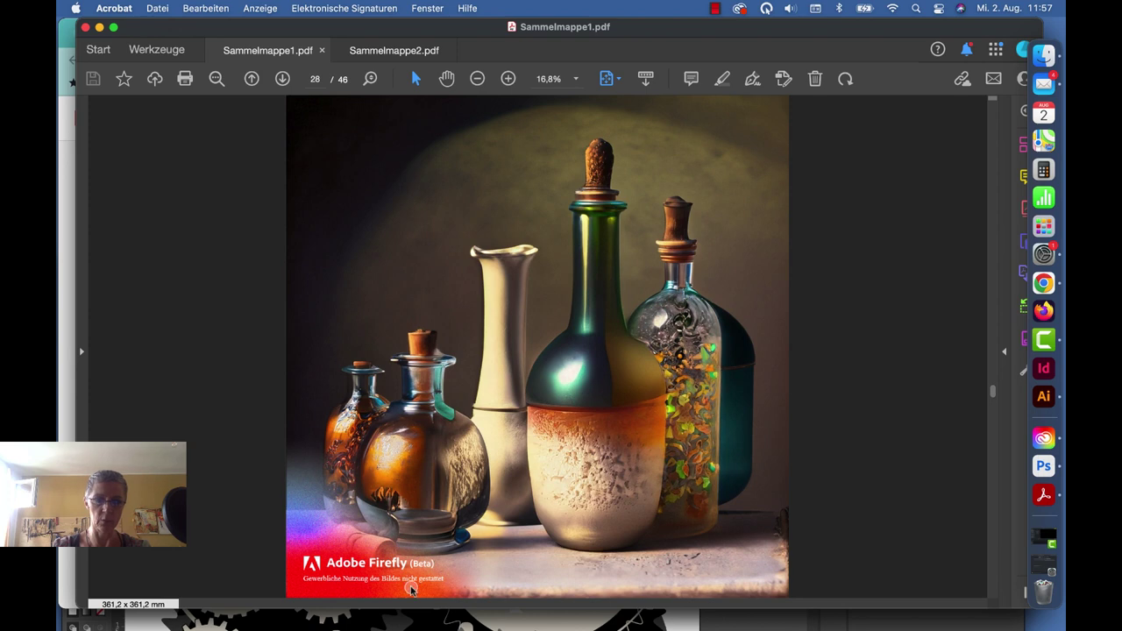
Step: Step back one page at a time from page 27 to page 1 of Sammelmappe1.pdf
{"action": "left_click", "coordinate": [250, 81]}
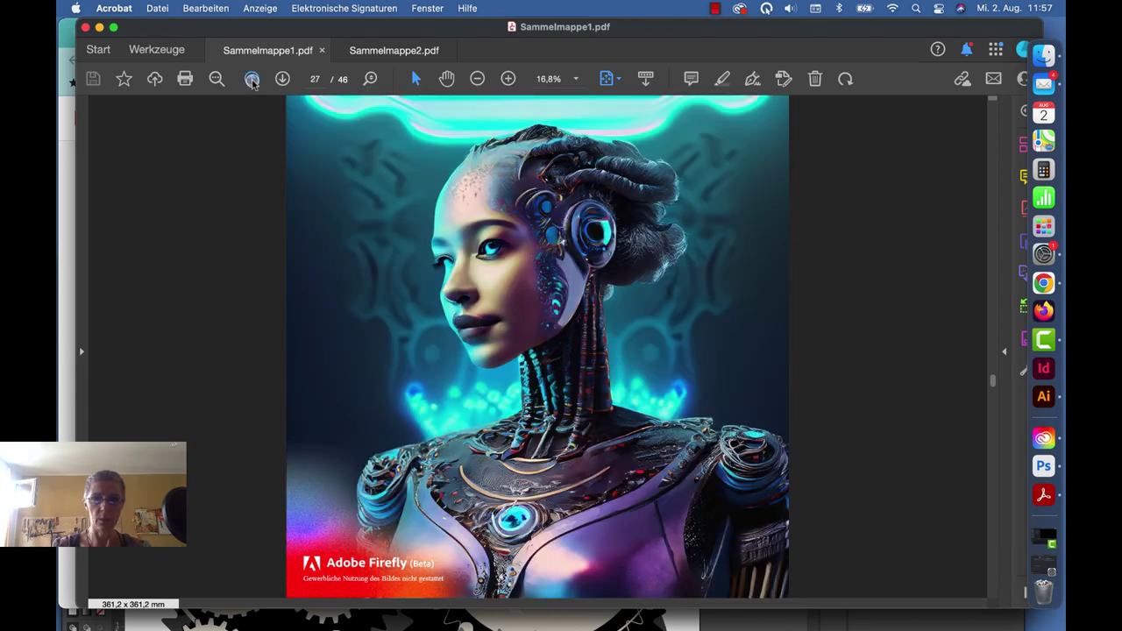
{"action": "left_click", "coordinate": [251, 81]}
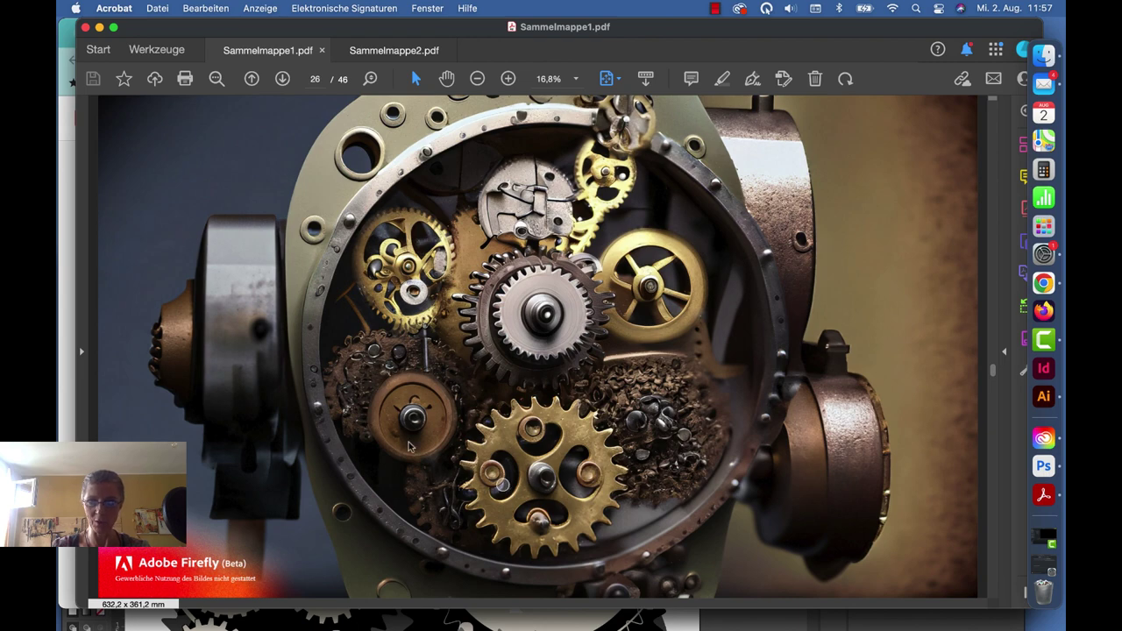
{"action": "left_click", "coordinate": [252, 81]}
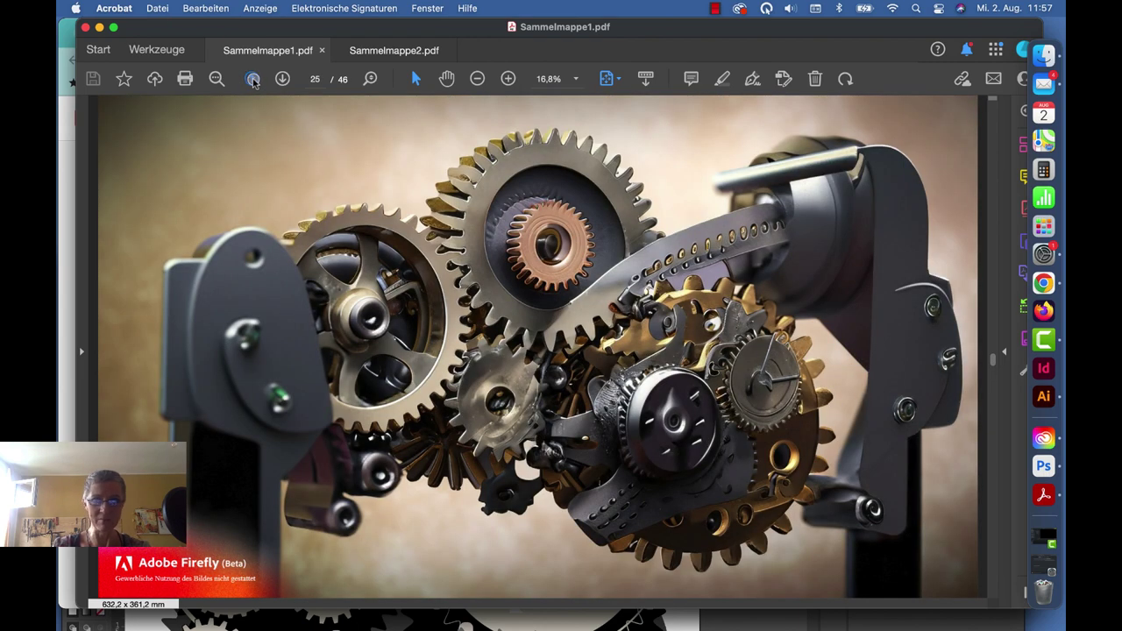
{"action": "left_click", "coordinate": [252, 79]}
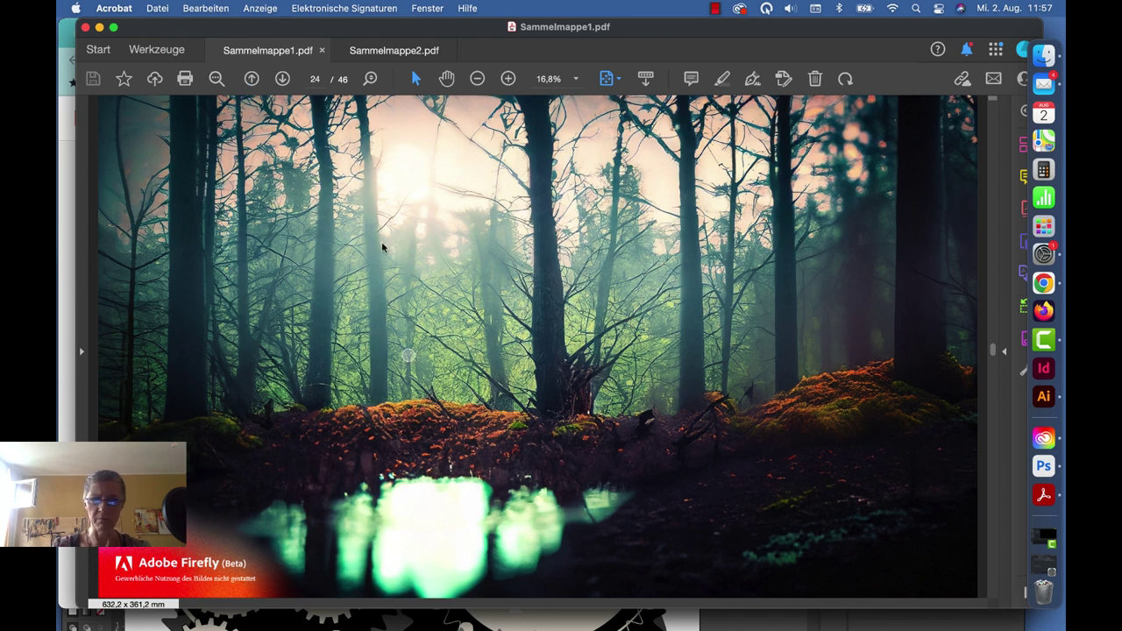
{"action": "left_click", "coordinate": [253, 80]}
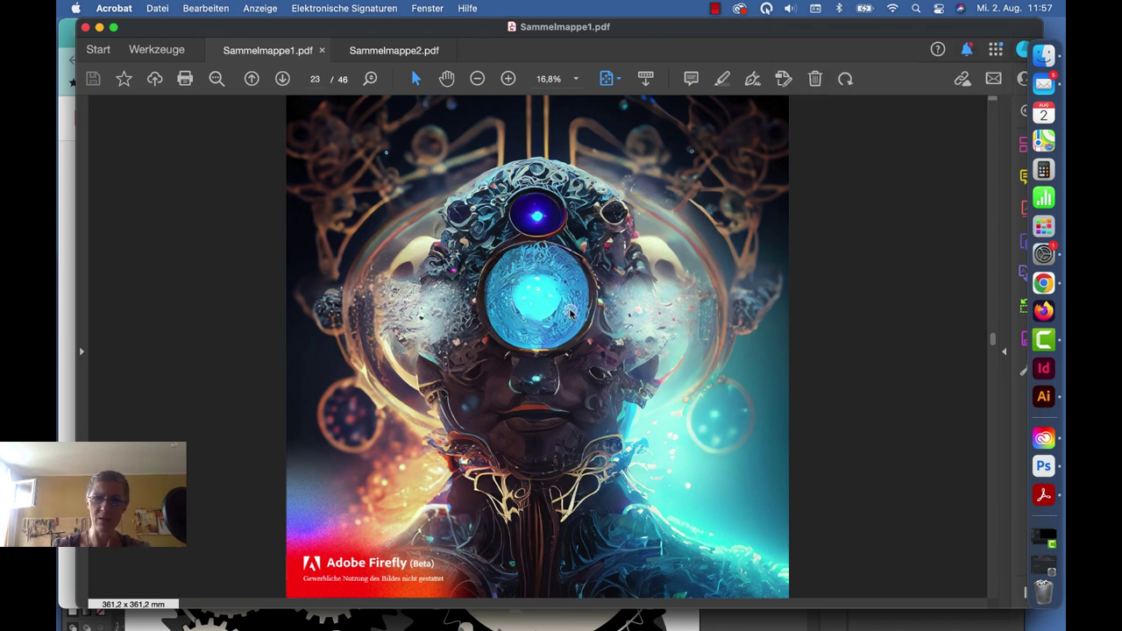
{"action": "left_click", "coordinate": [252, 81]}
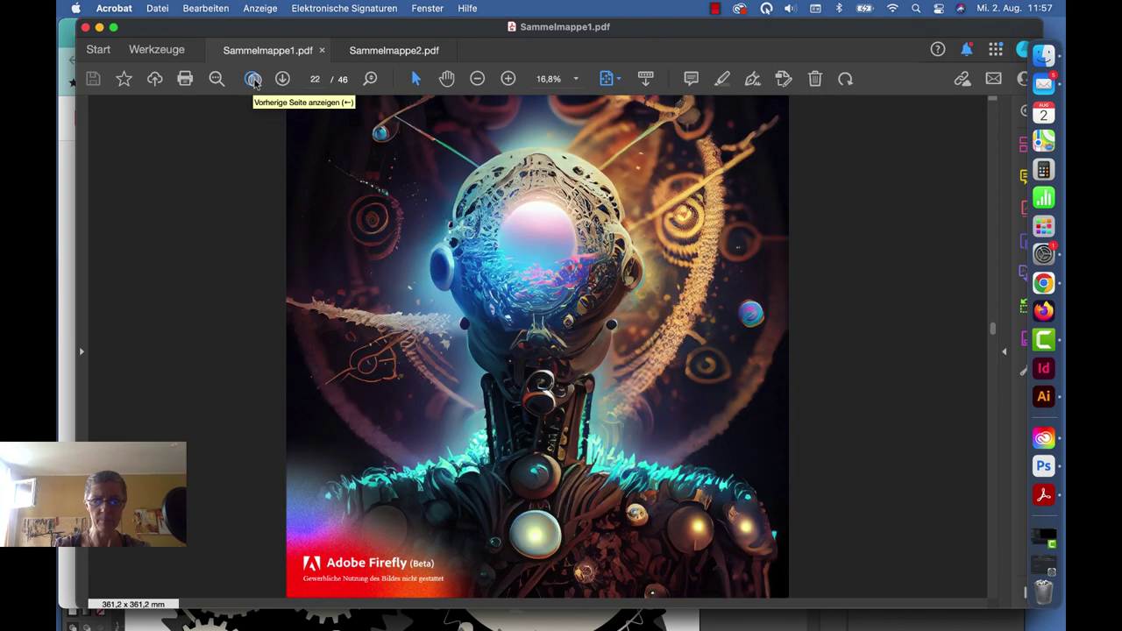
{"action": "left_click", "coordinate": [254, 80]}
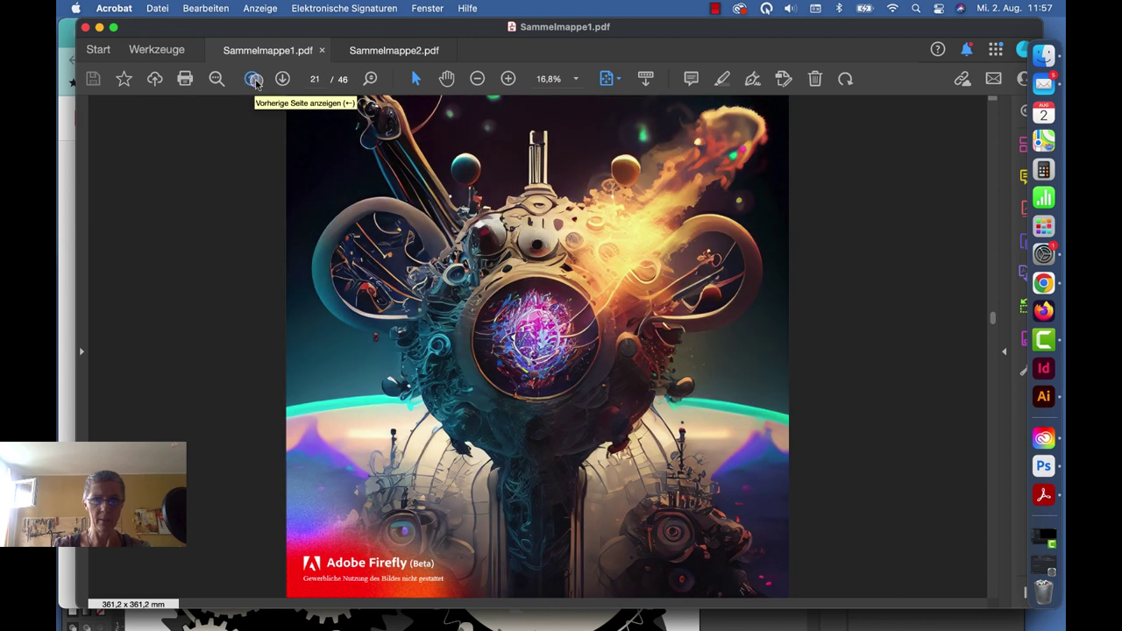
{"action": "left_click", "coordinate": [254, 80]}
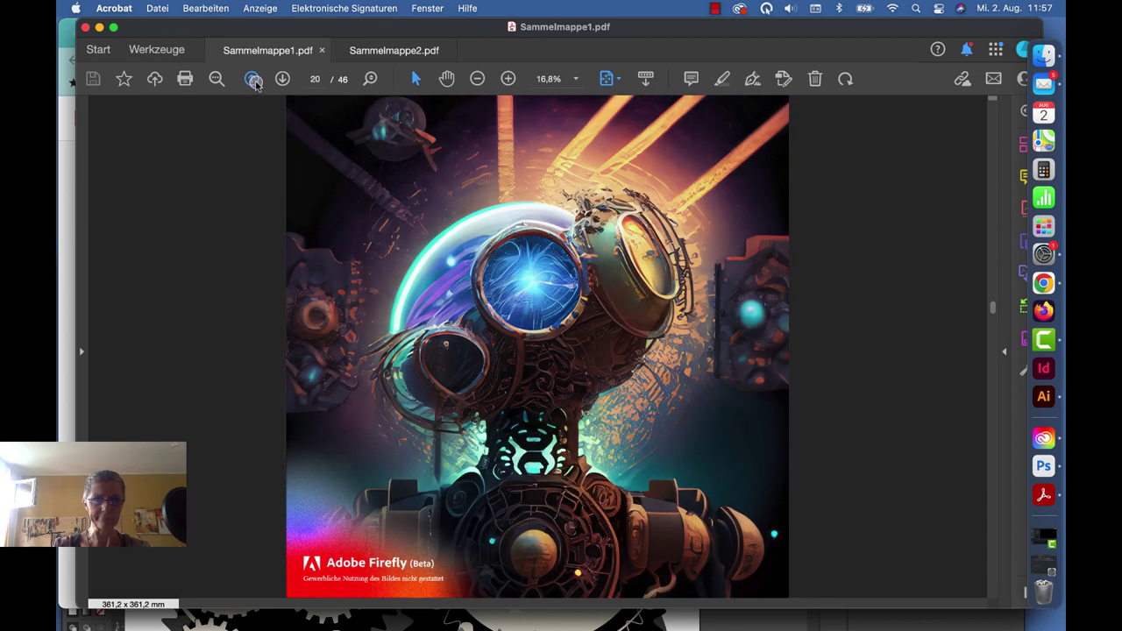
{"action": "left_click", "coordinate": [253, 80]}
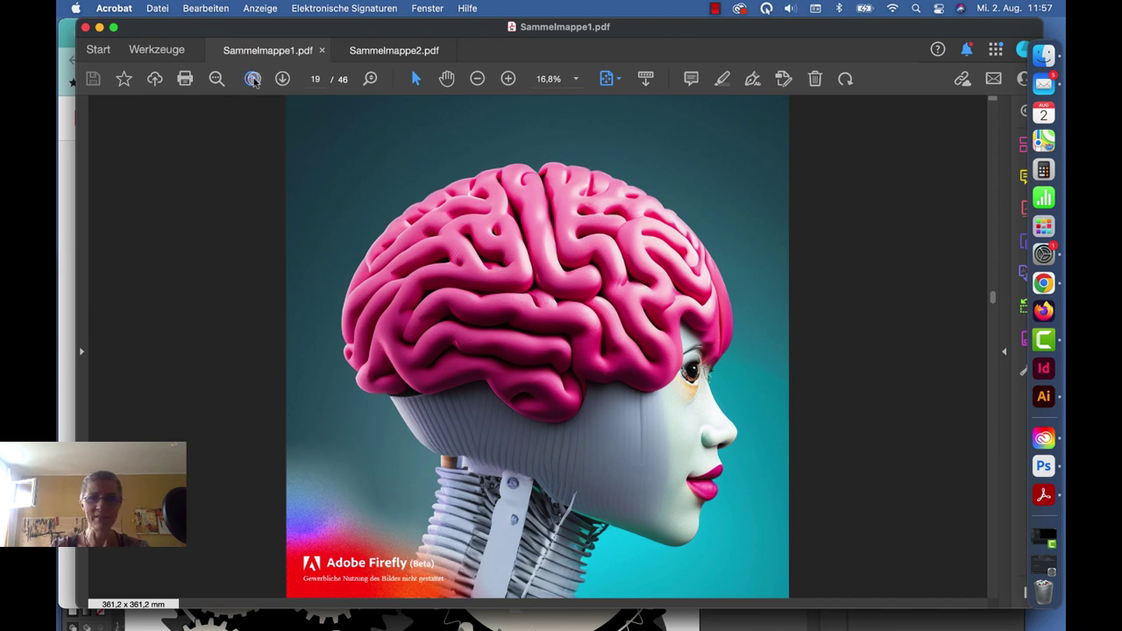
{"action": "left_click", "coordinate": [253, 80]}
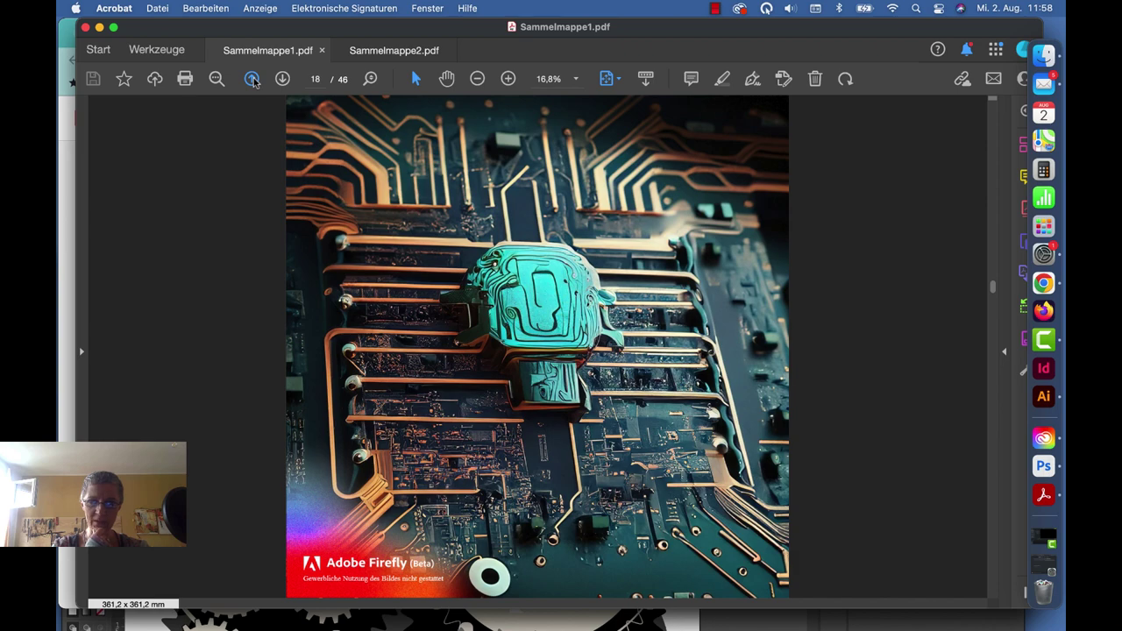
{"action": "left_click", "coordinate": [252, 80]}
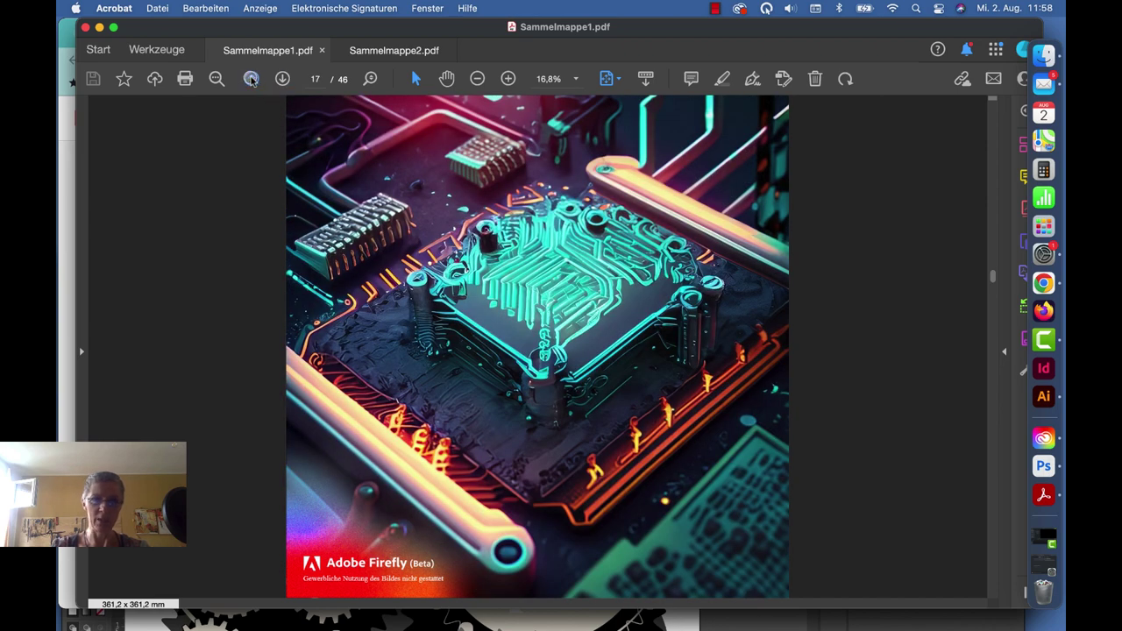
{"action": "left_click", "coordinate": [251, 78]}
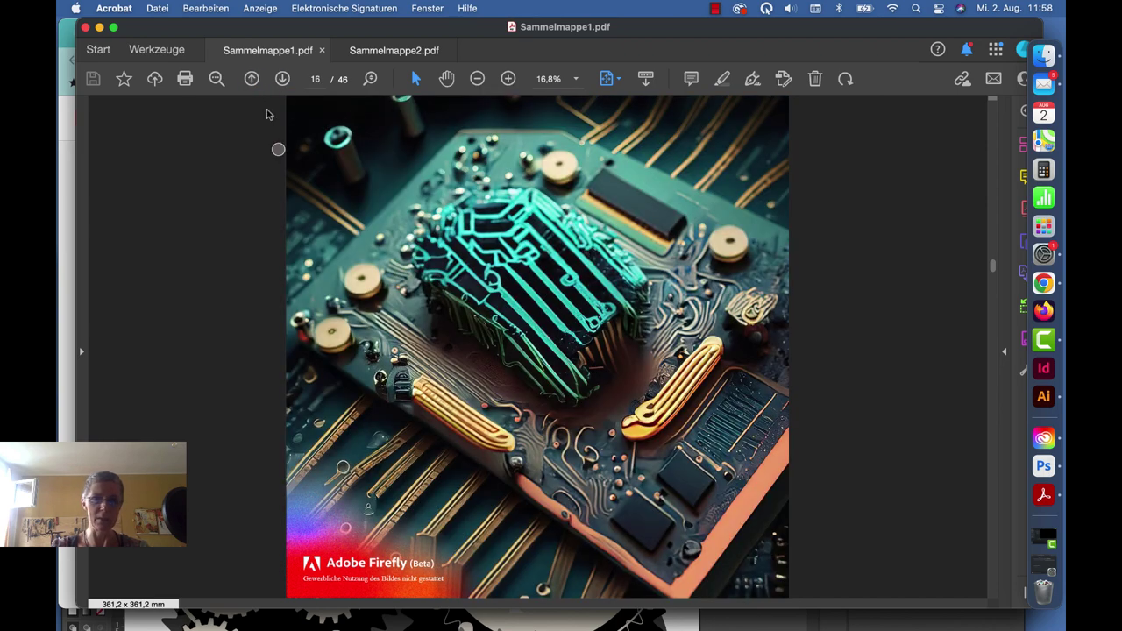
{"action": "left_click", "coordinate": [251, 80]}
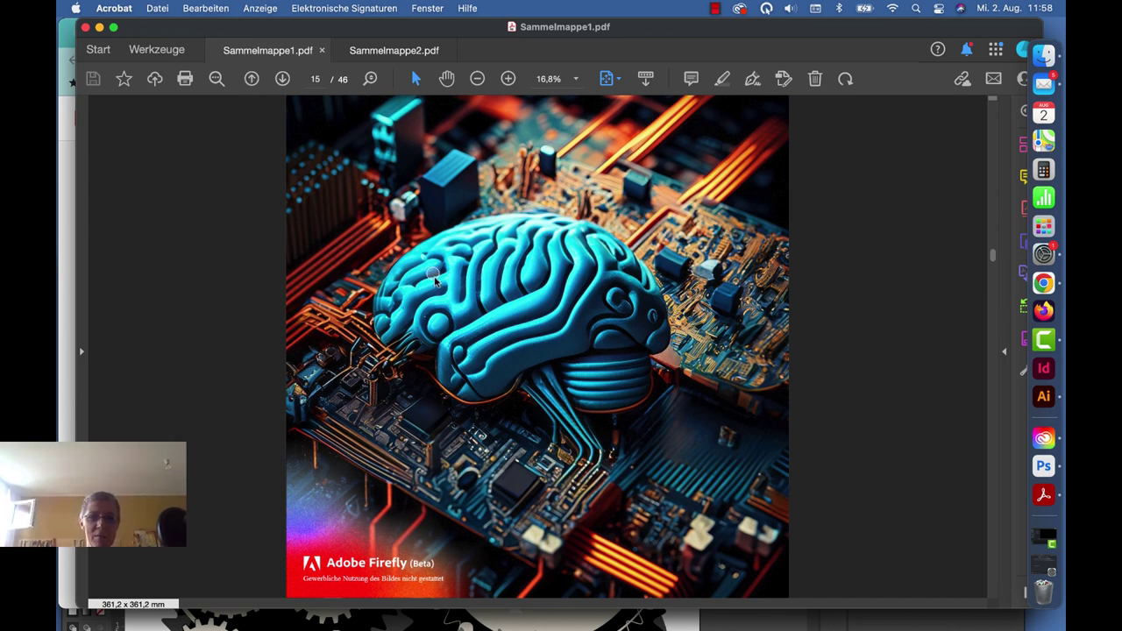
{"action": "left_click", "coordinate": [250, 79]}
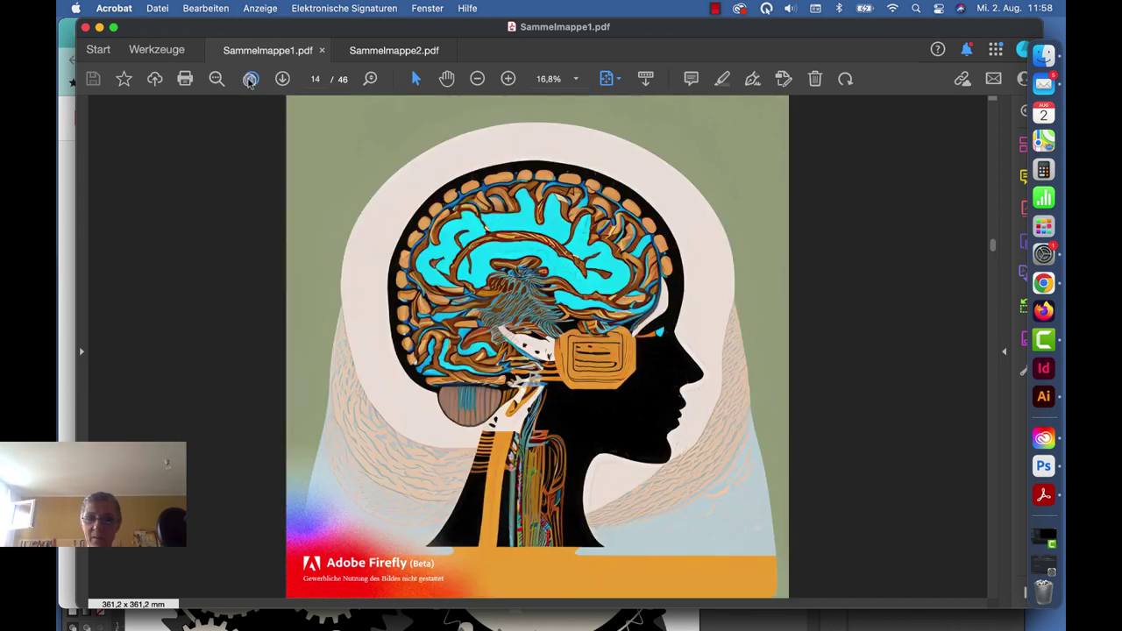
{"action": "left_click", "coordinate": [249, 79]}
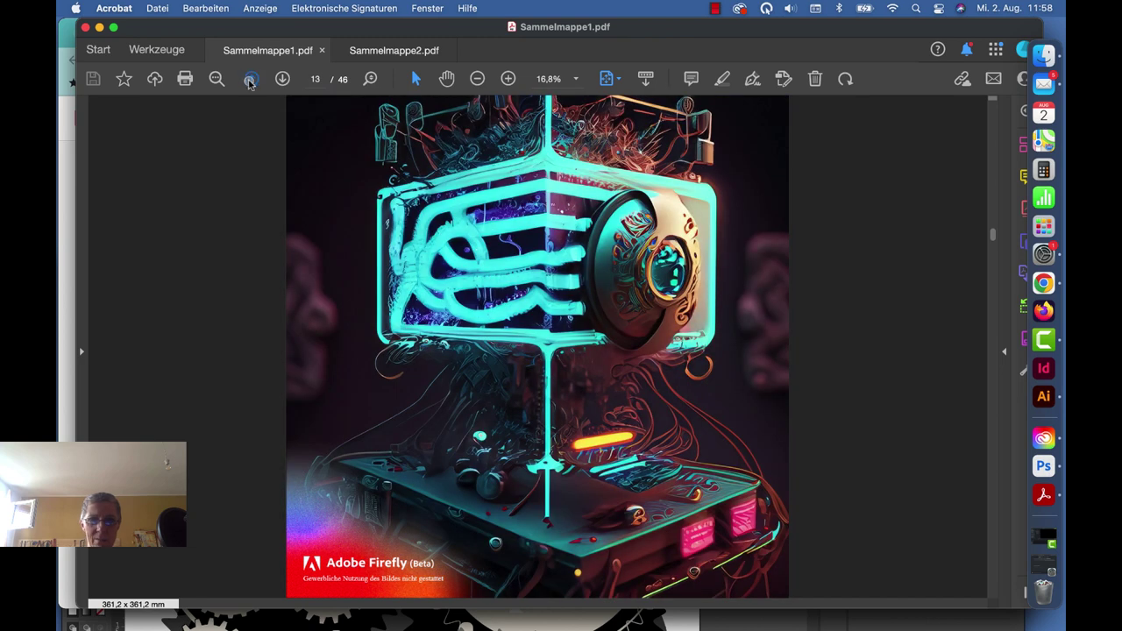
{"action": "left_click", "coordinate": [250, 79]}
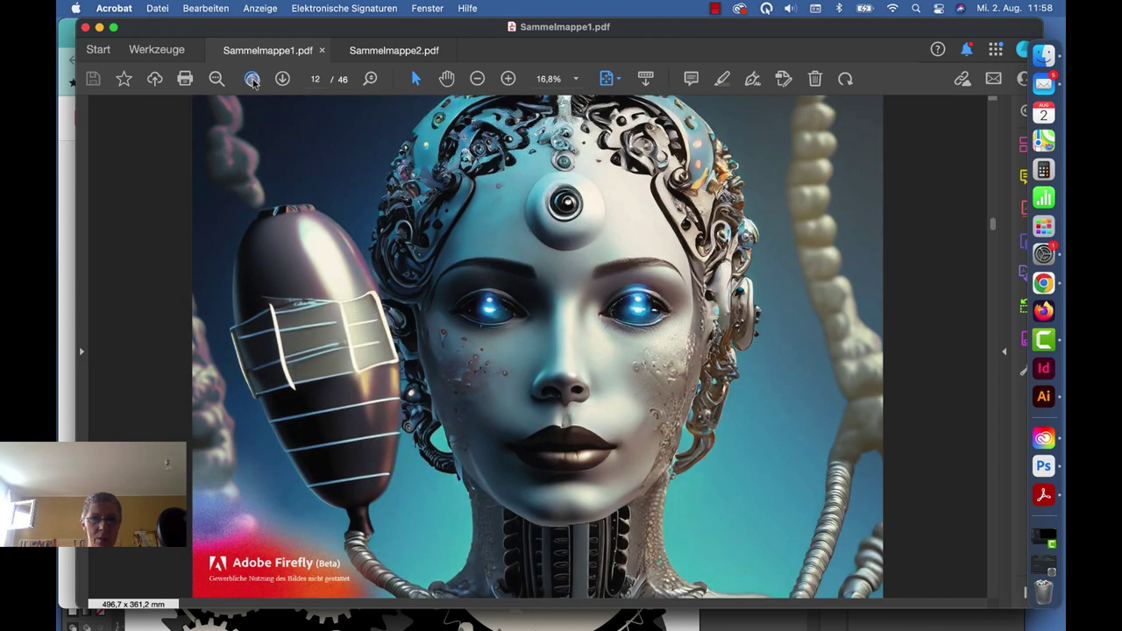
{"action": "left_click", "coordinate": [253, 80]}
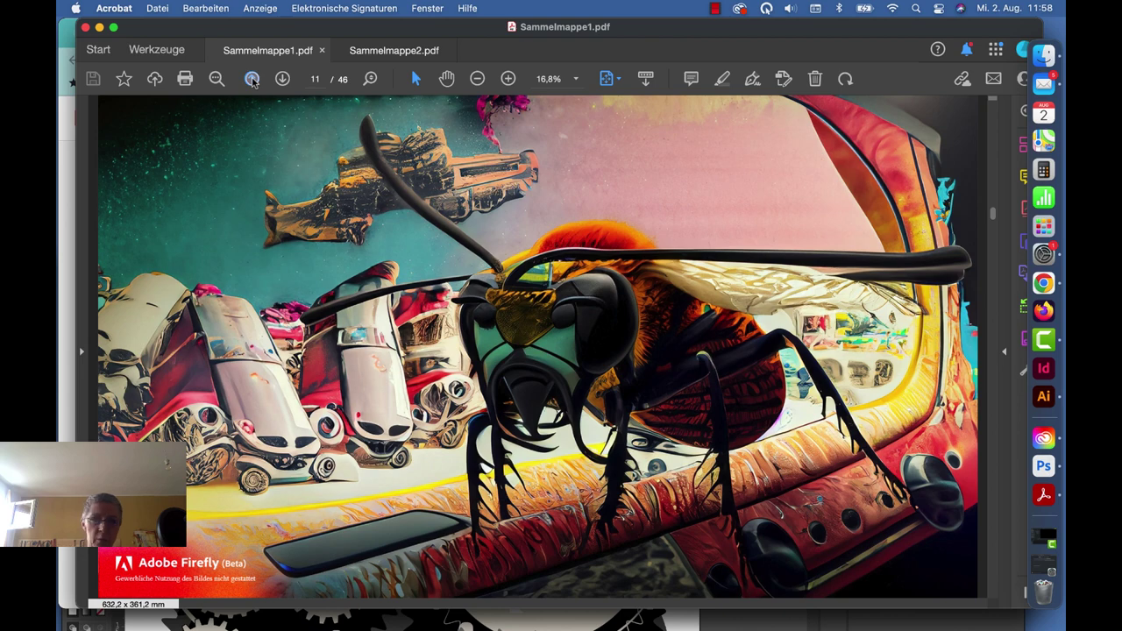
{"action": "left_click", "coordinate": [252, 80]}
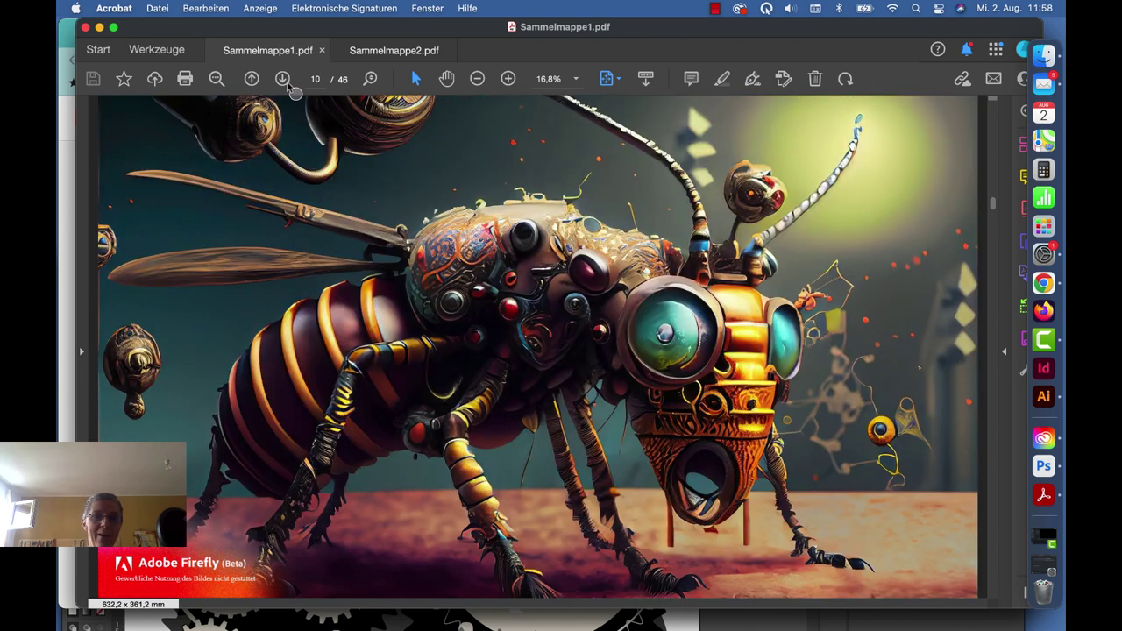
{"action": "left_click", "coordinate": [254, 81]}
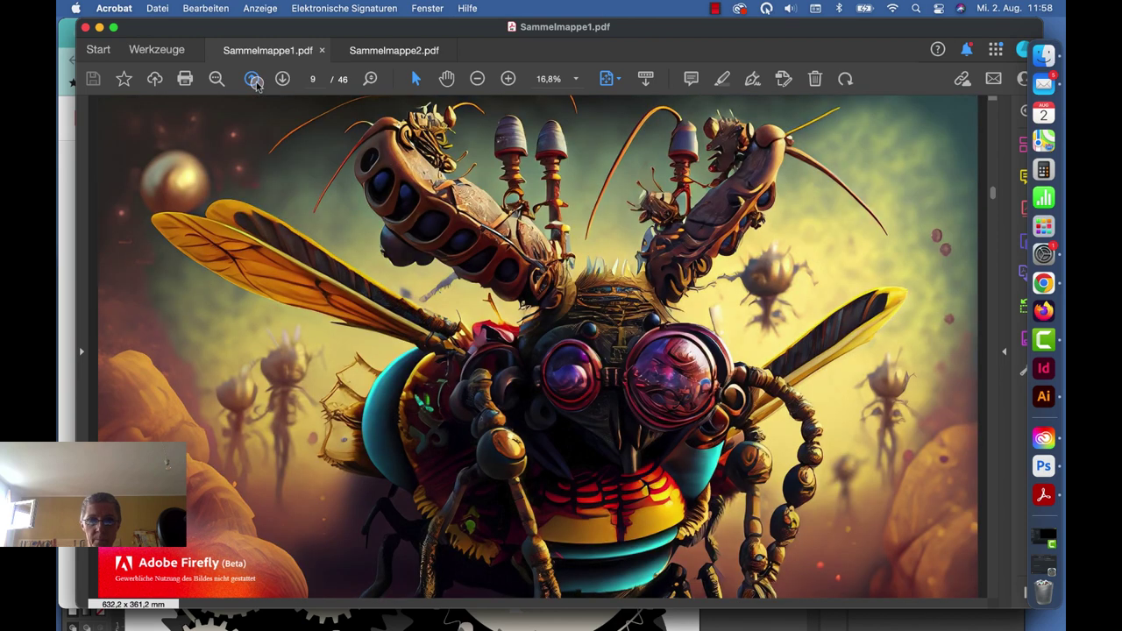
{"action": "left_click", "coordinate": [254, 81]}
{"action": "left_click", "coordinate": [254, 80]}
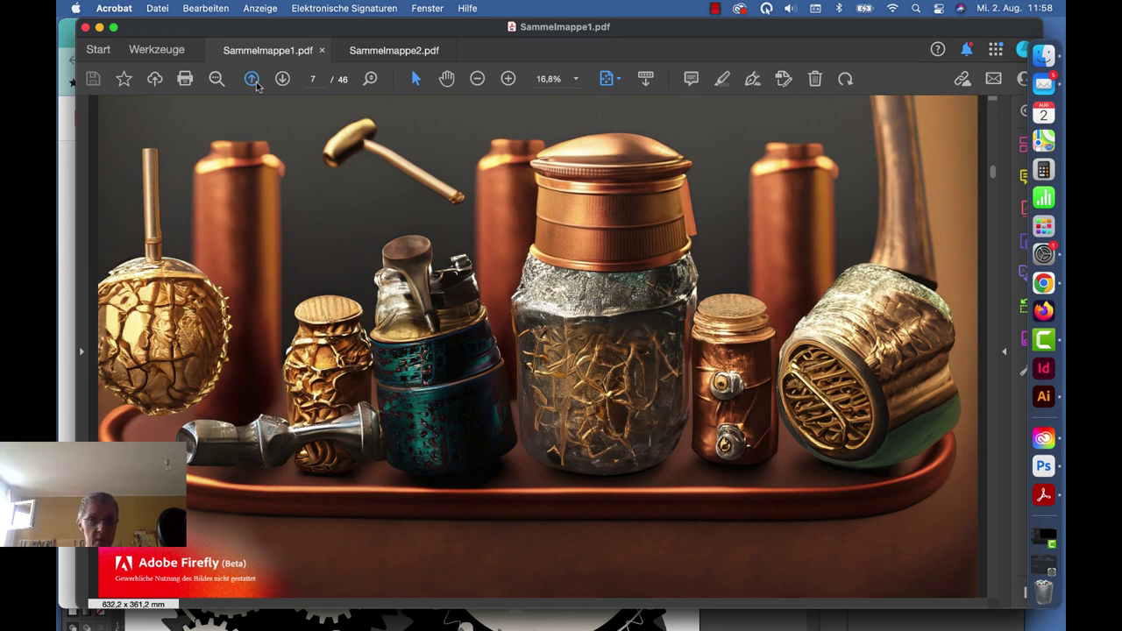
{"action": "left_click", "coordinate": [253, 81]}
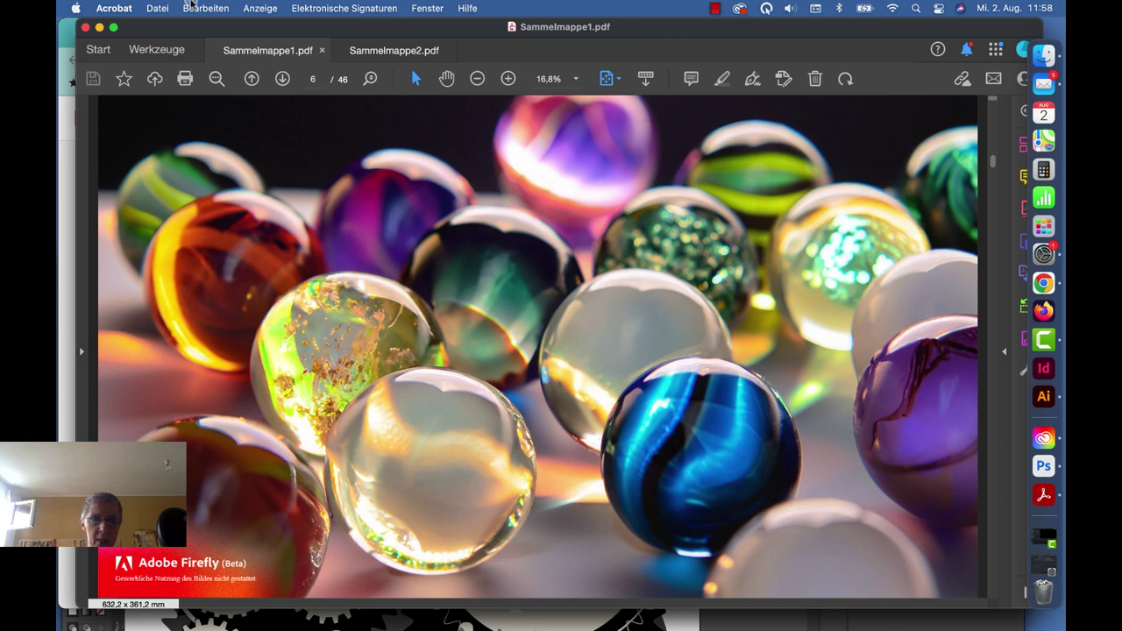
{"action": "left_click", "coordinate": [253, 79]}
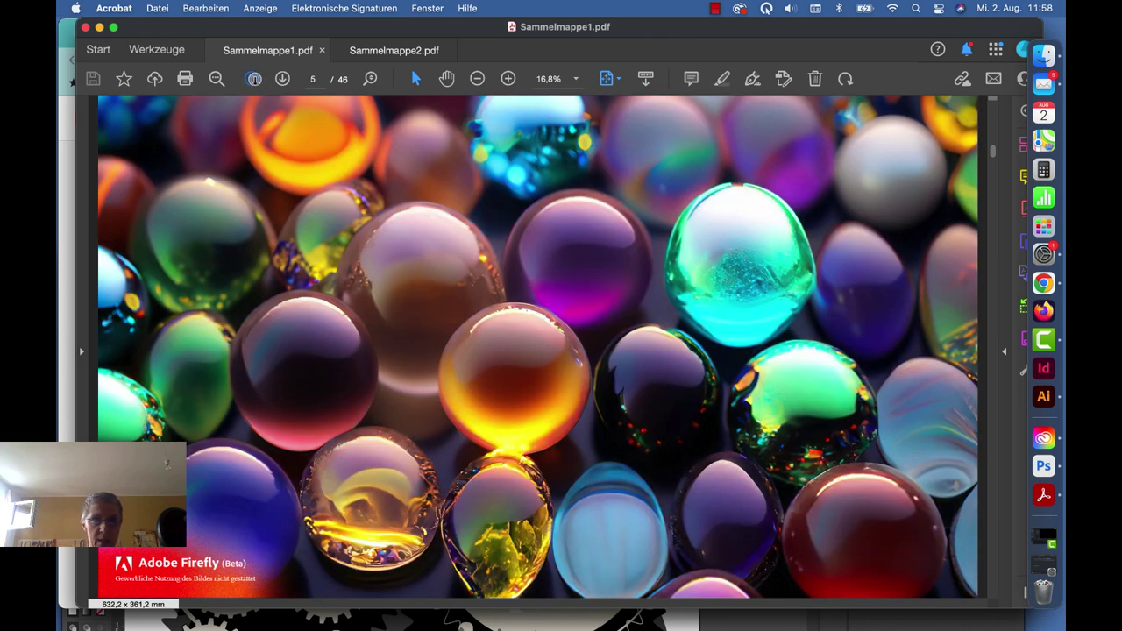
{"action": "left_click", "coordinate": [253, 81]}
{"action": "left_click", "coordinate": [253, 81]}
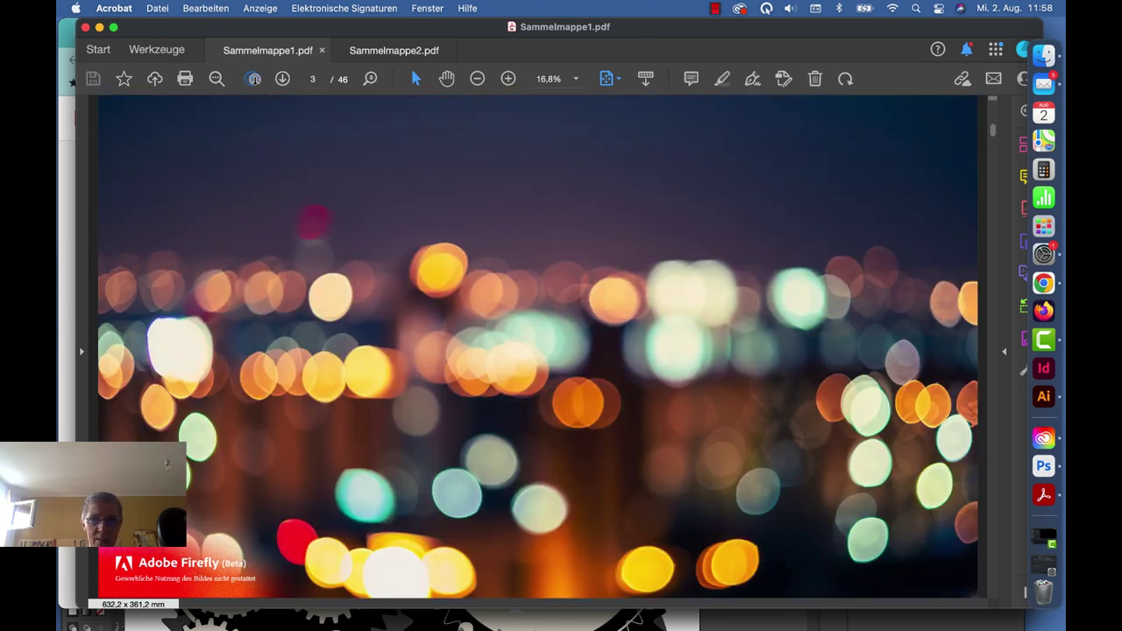
{"action": "left_click", "coordinate": [253, 80]}
{"action": "left_click", "coordinate": [254, 81]}
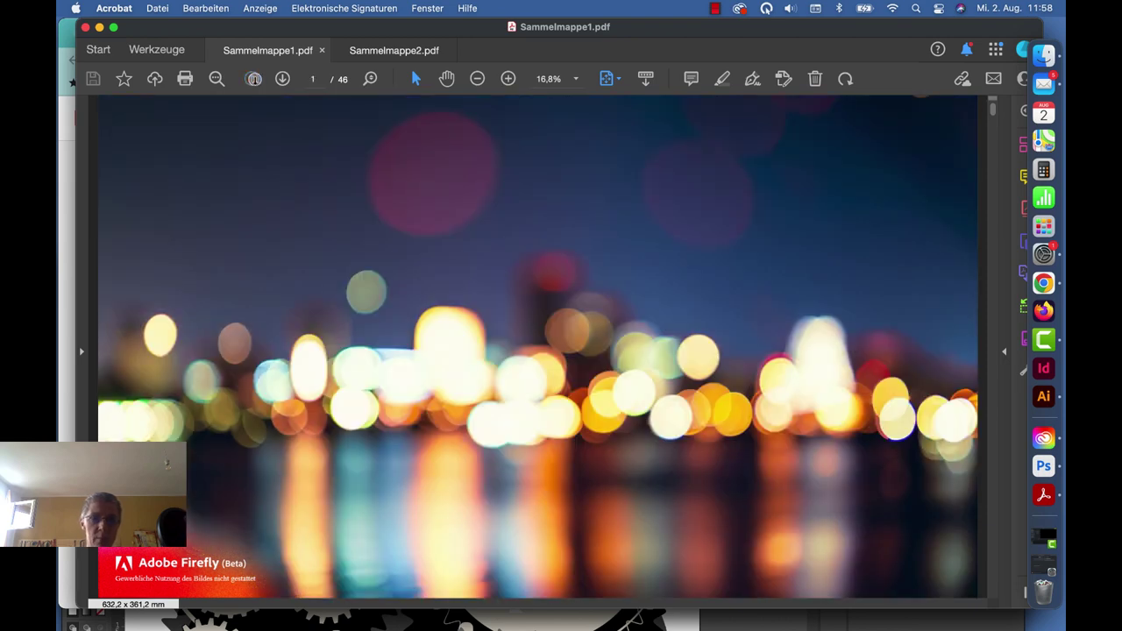
Step: Move Acrobat aside and bring Illustrator's Getriebe.ai to the screen top in a taller window
{"action": "left_click_drag", "start_coordinate": [266, 33], "coordinate": [293, 379]}
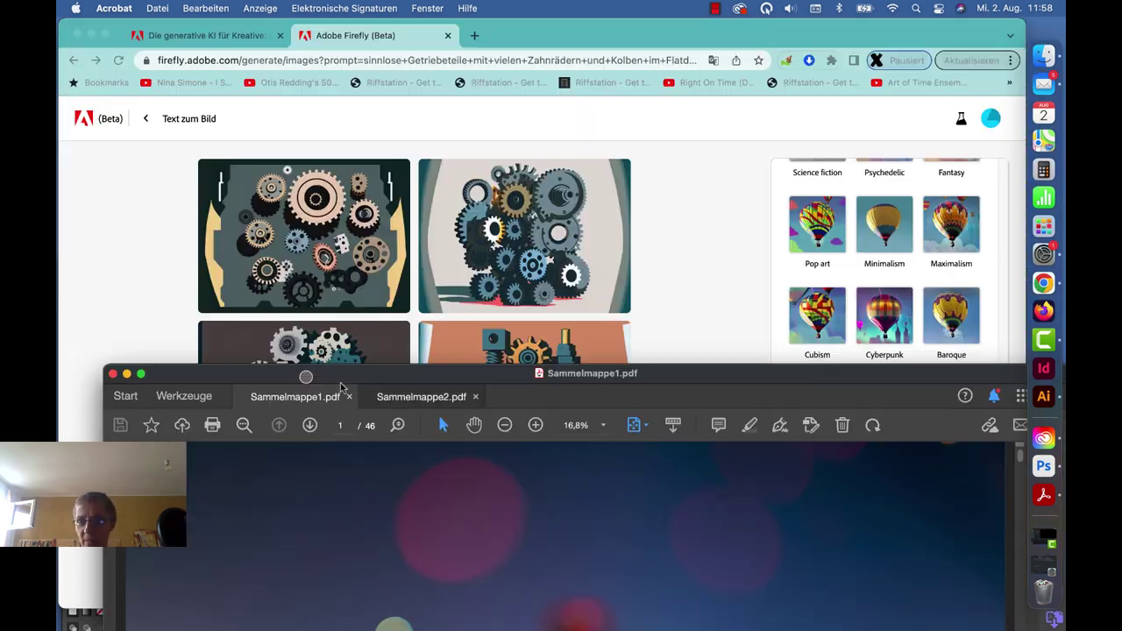
{"action": "left_click", "coordinate": [1043, 396]}
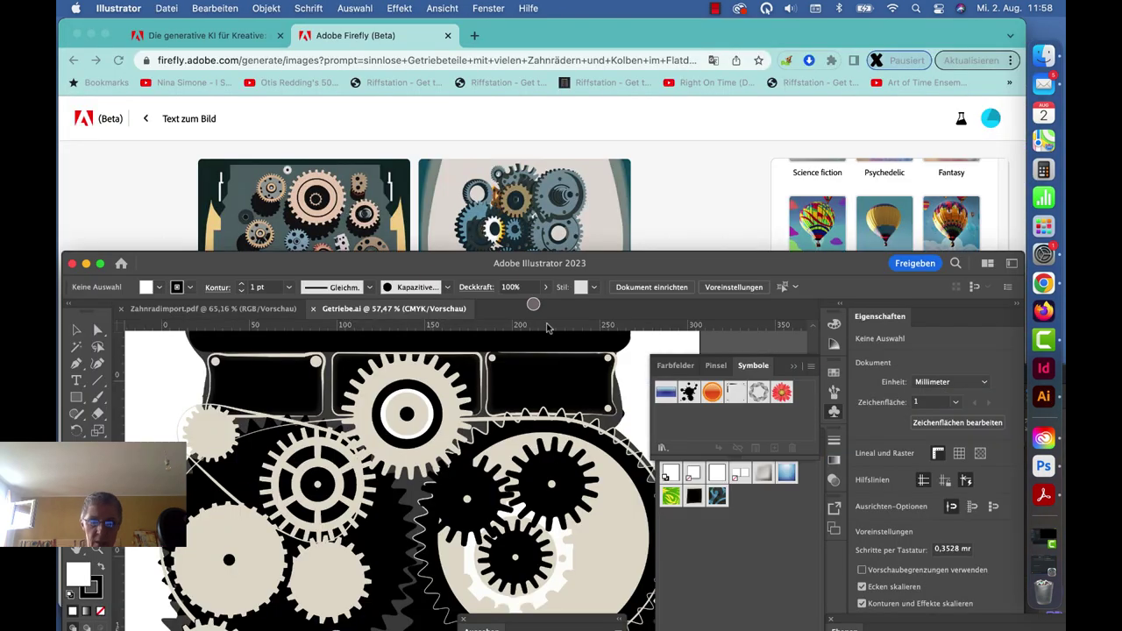
{"action": "left_click_drag", "start_coordinate": [665, 264], "coordinate": [666, 30]}
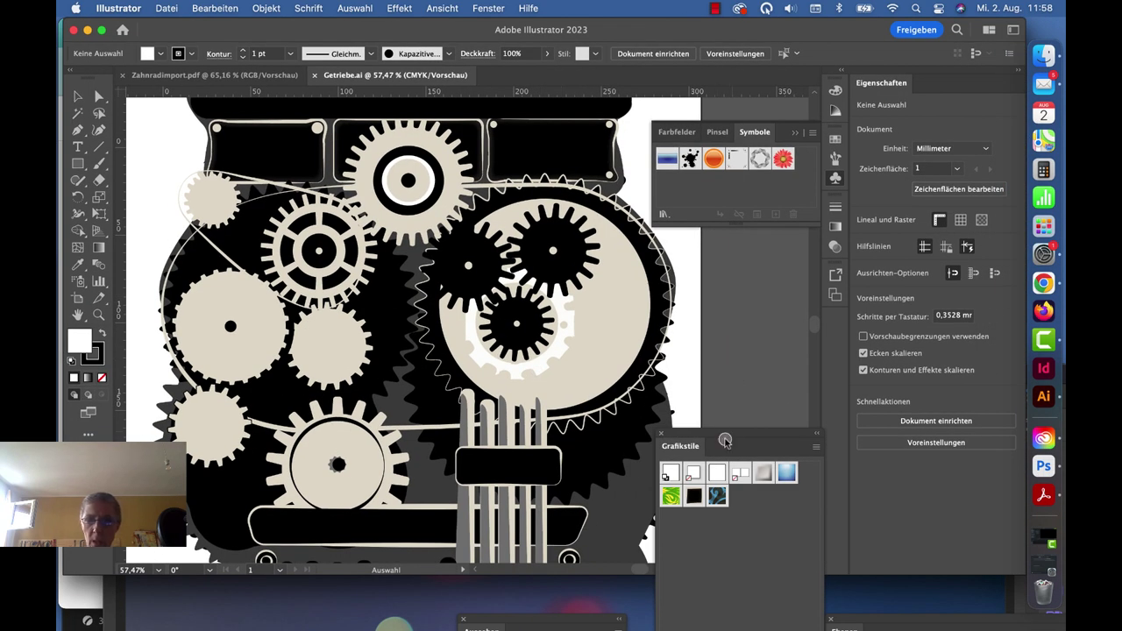
{"action": "left_click_drag", "start_coordinate": [721, 432], "coordinate": [715, 289]}
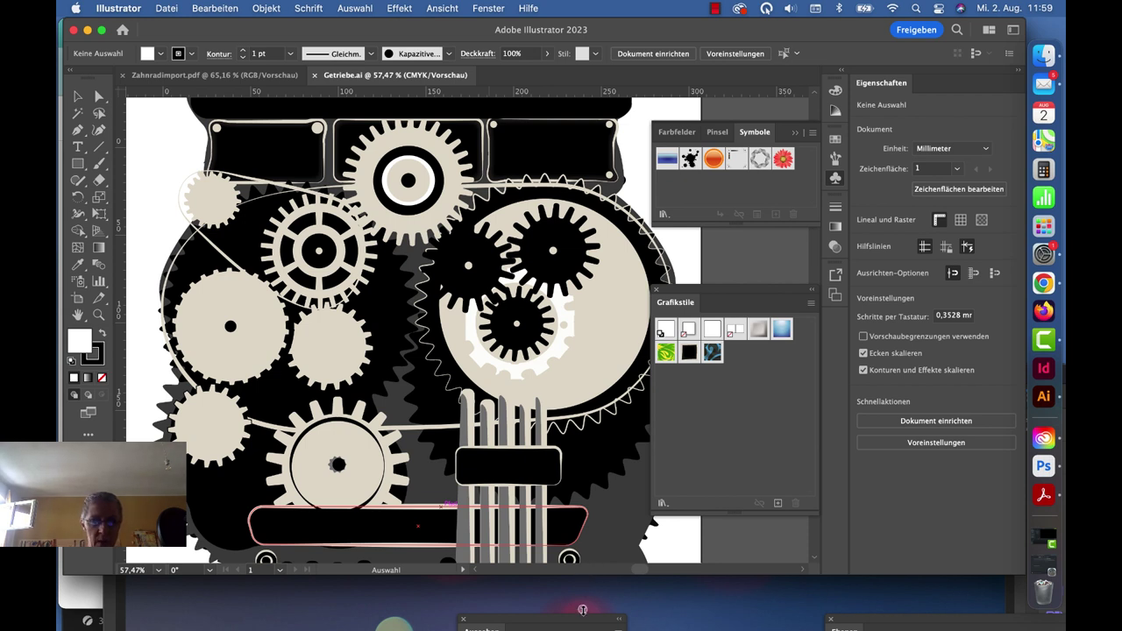
{"action": "left_click_drag", "start_coordinate": [582, 609], "coordinate": [582, 630]}
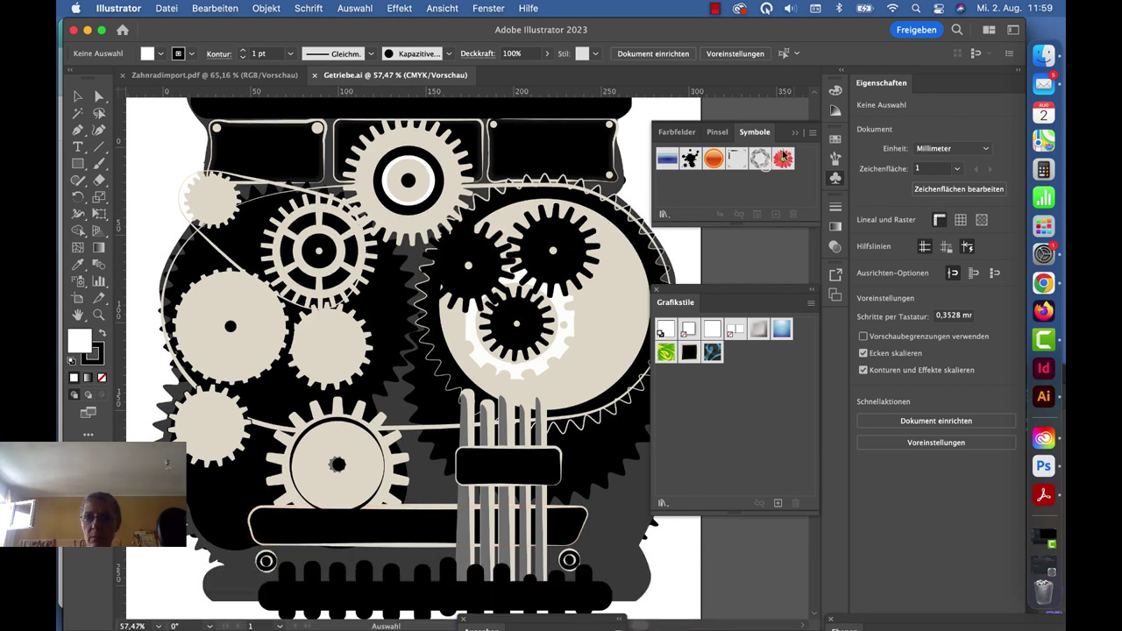
Step: Close the floating Symbole and Grafikstile panels and open the Fenster menu
{"action": "left_click", "coordinate": [794, 132]}
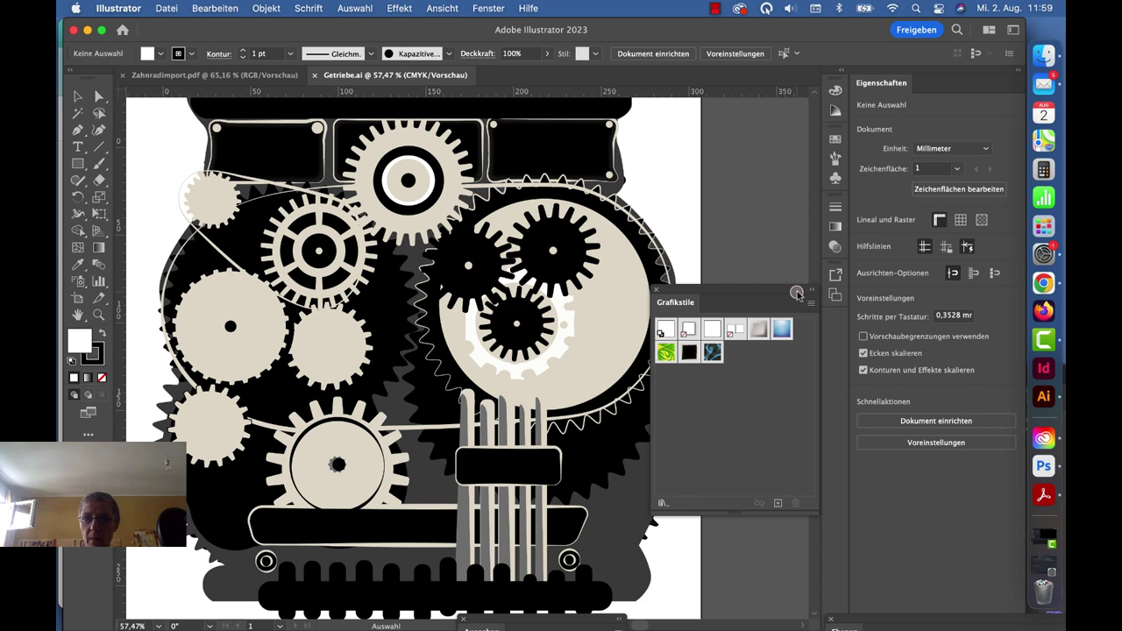
{"action": "left_click", "coordinate": [658, 290]}
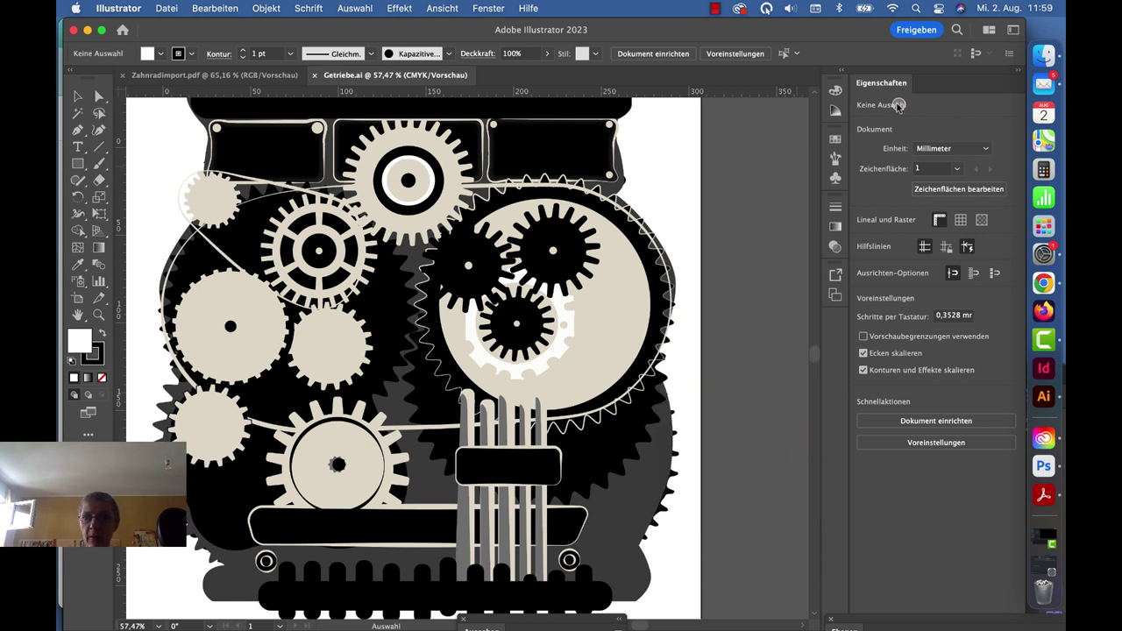
{"action": "left_click", "coordinate": [488, 9]}
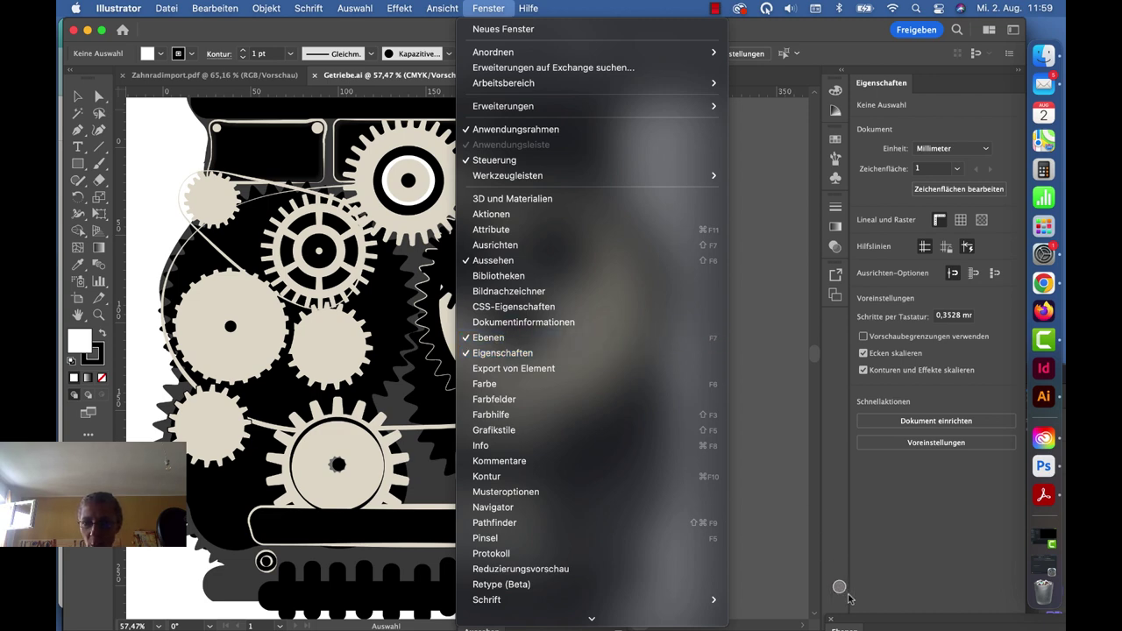
Step: Float the Ebenen panel over the canvas and hide Ebene 2 to reveal Ebene 1's gears
{"action": "left_click", "coordinate": [763, 214]}
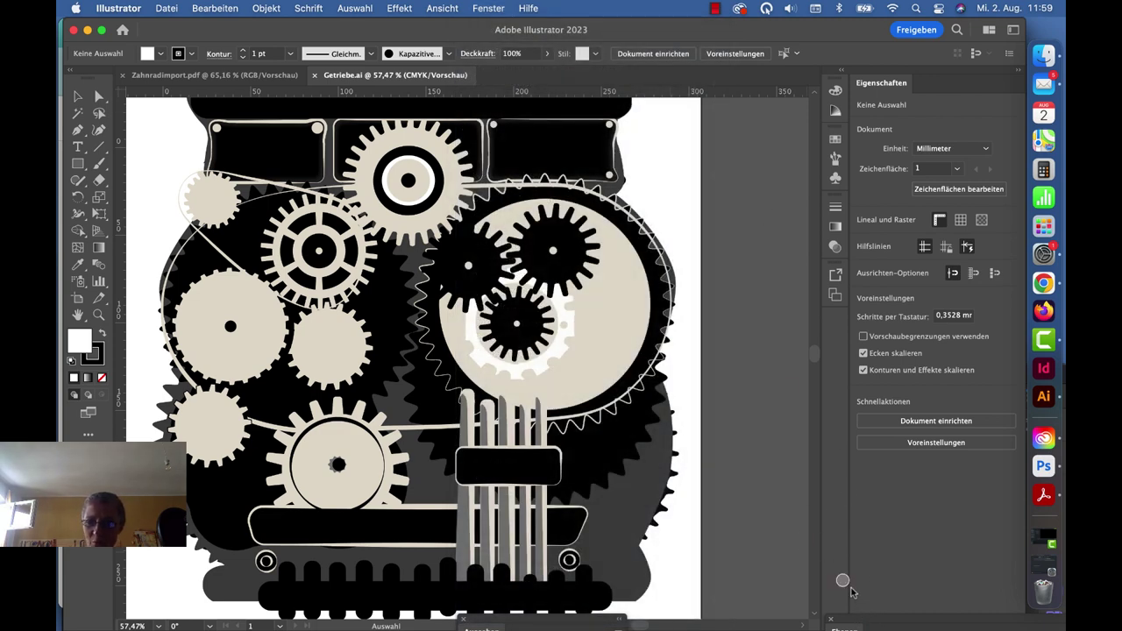
{"action": "left_click_drag", "start_coordinate": [866, 620], "coordinate": [663, 180]}
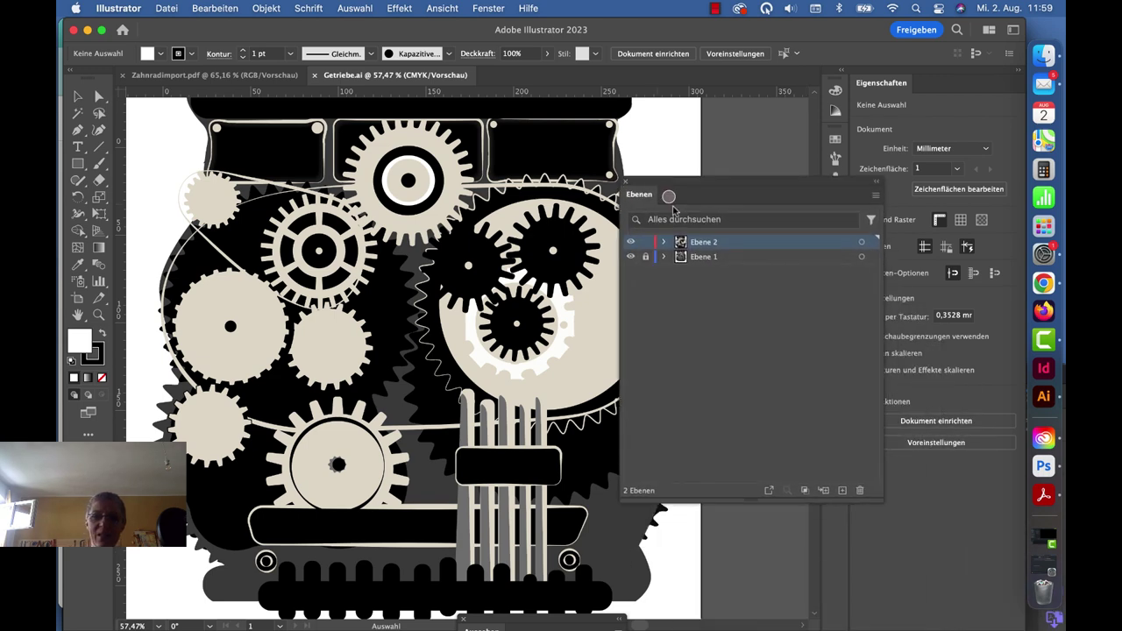
{"action": "left_click", "coordinate": [665, 242]}
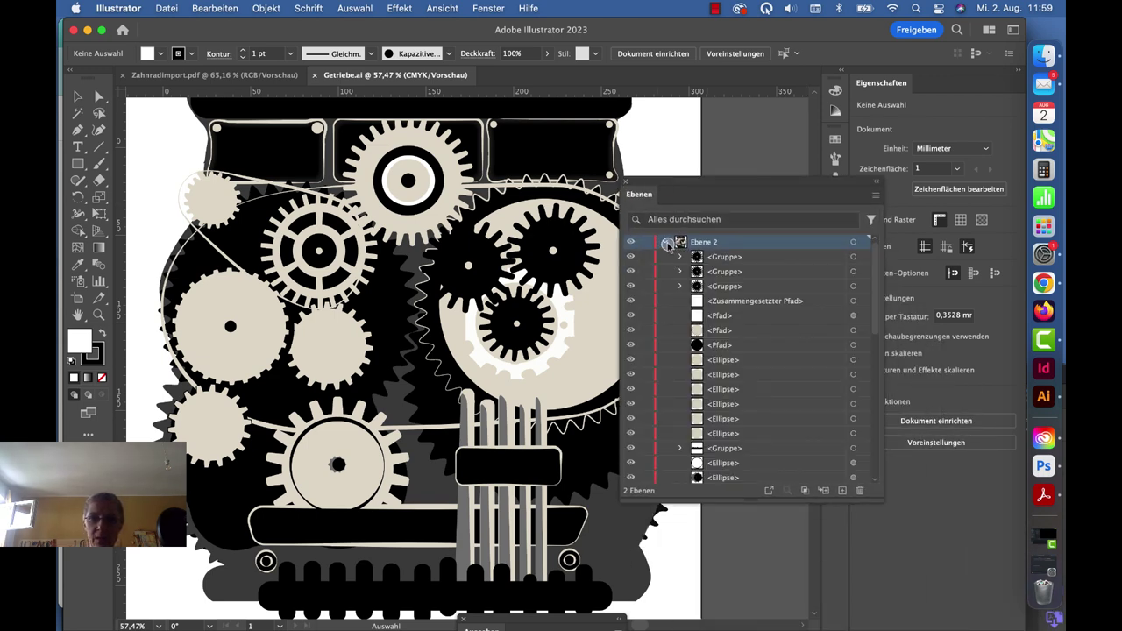
{"action": "left_click", "coordinate": [666, 242]}
{"action": "left_click", "coordinate": [632, 242]}
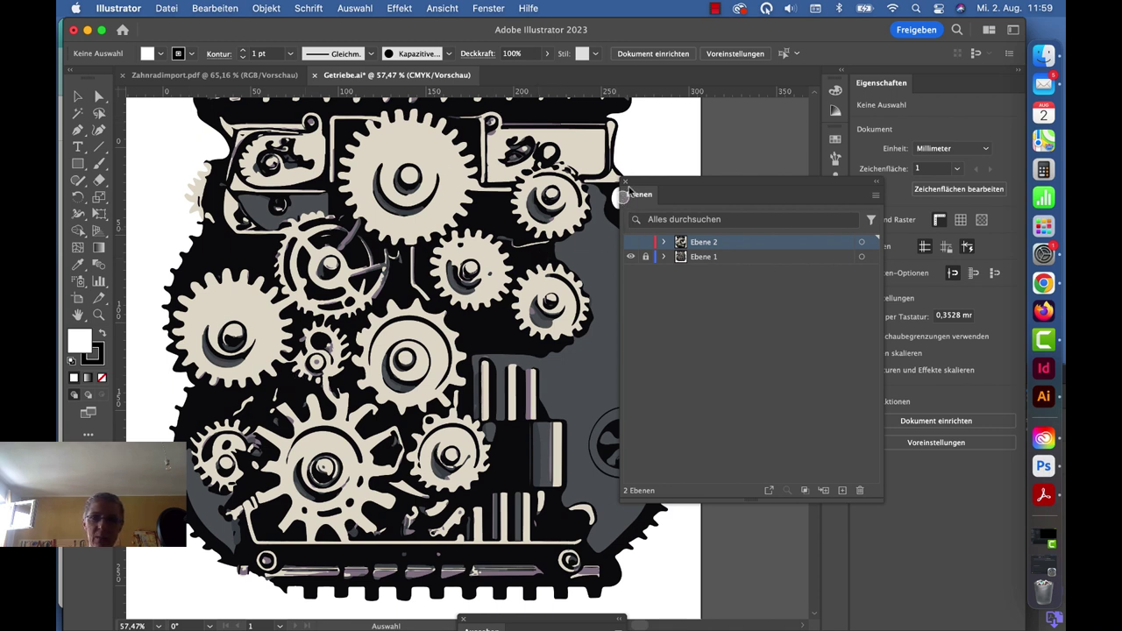
Step: Make Ebene 2 visible again, then switch to Acrobat
{"action": "left_click_drag", "start_coordinate": [663, 182], "coordinate": [738, 137]}
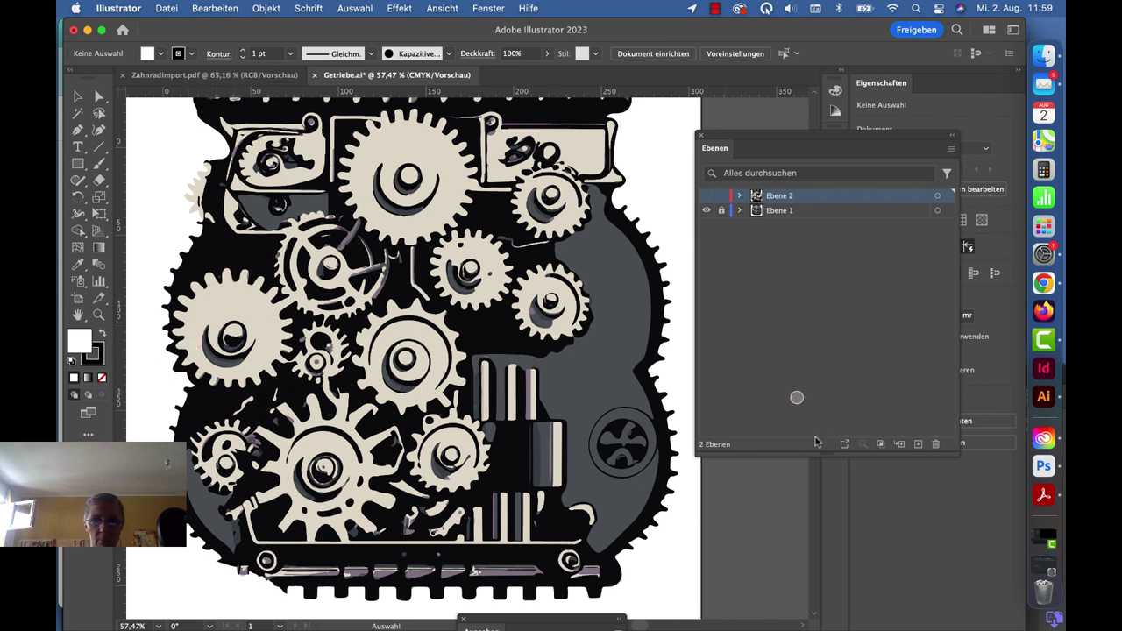
{"action": "left_click", "coordinate": [707, 196]}
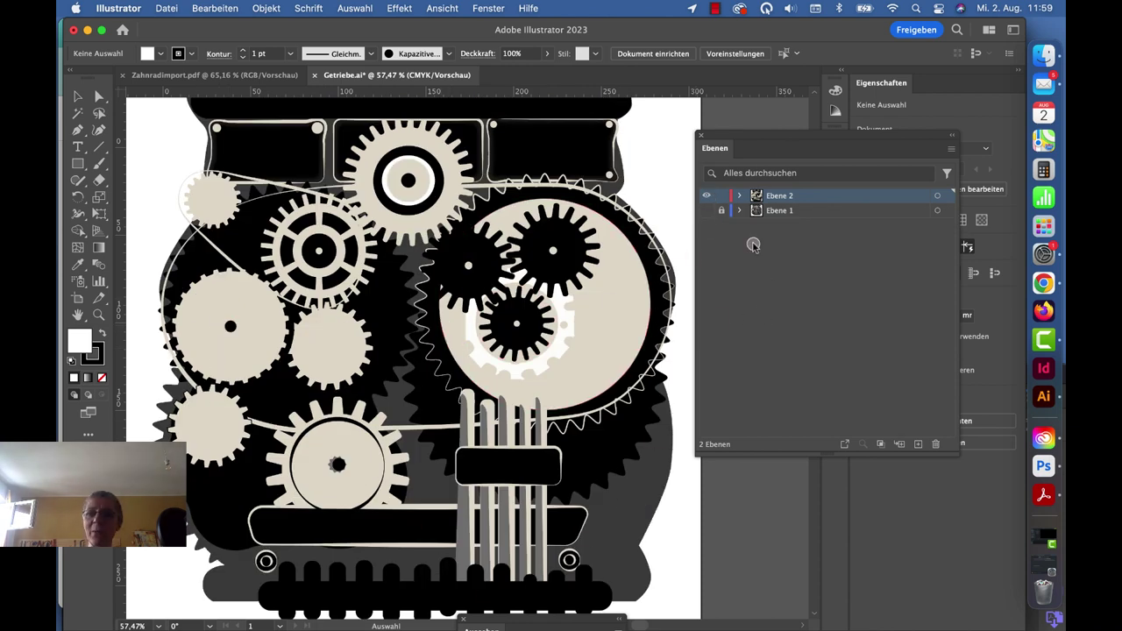
{"action": "left_click", "coordinate": [1045, 493]}
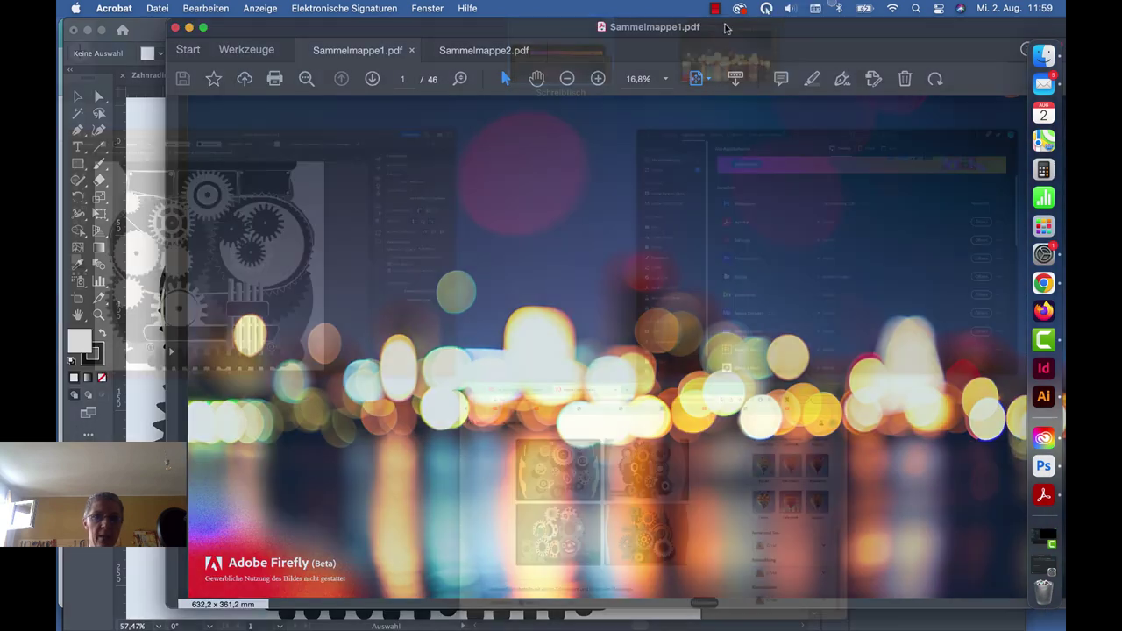
Step: Switch to Sammelmappe2.pdf and create a new blank page, dismissing the template suggestions
{"action": "mouse_move", "coordinate": [335, 366]}
{"action": "left_mouse_down"}
{"action": "mouse_move", "coordinate": [293, 35]}
{"action": "mouse_move", "coordinate": [345, 32]}
{"action": "left_mouse_up"}
{"action": "left_click", "coordinate": [351, 56]}
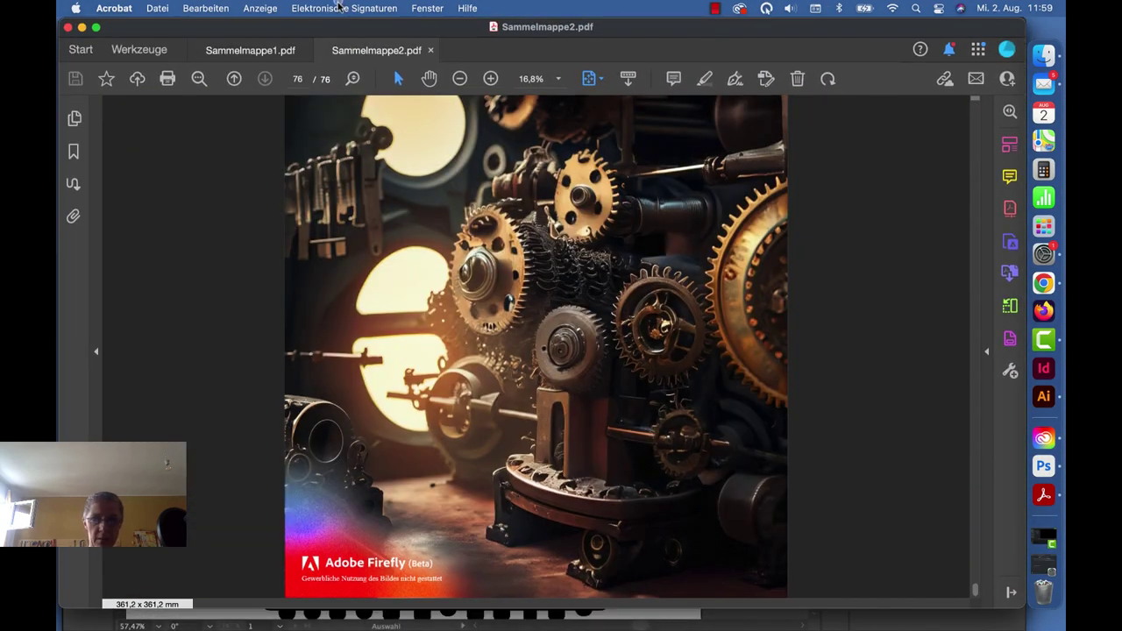
{"action": "left_click", "coordinate": [1009, 246]}
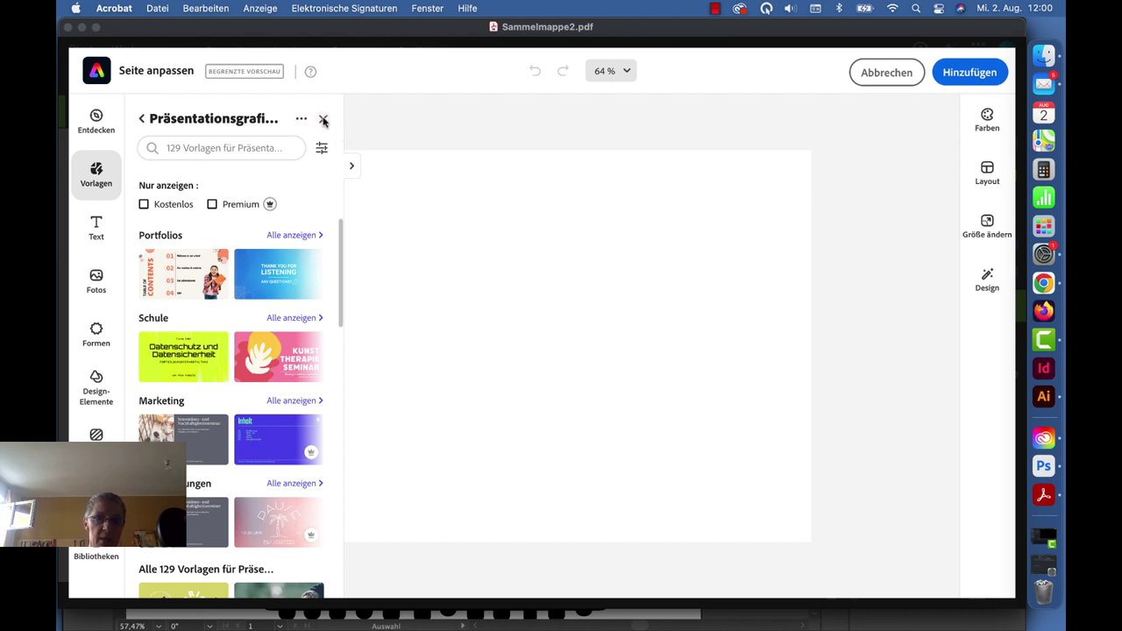
{"action": "key", "text": "Escape"}
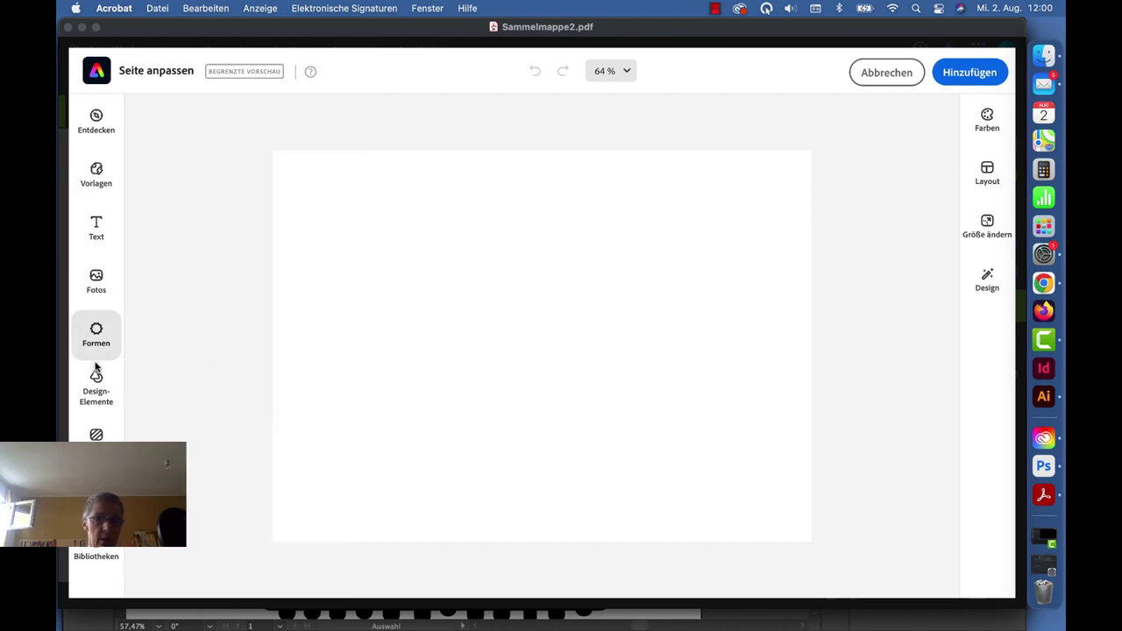
Step: Search the Formen shape library for 'Getriebe'
{"action": "left_click", "coordinate": [95, 336]}
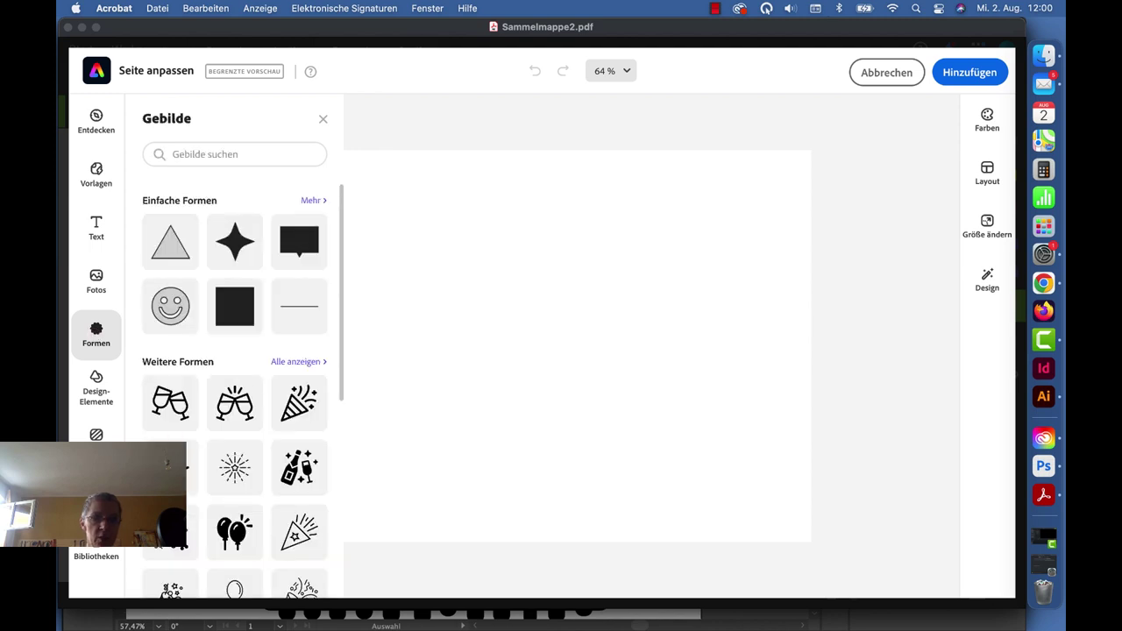
{"action": "left_click", "coordinate": [194, 159]}
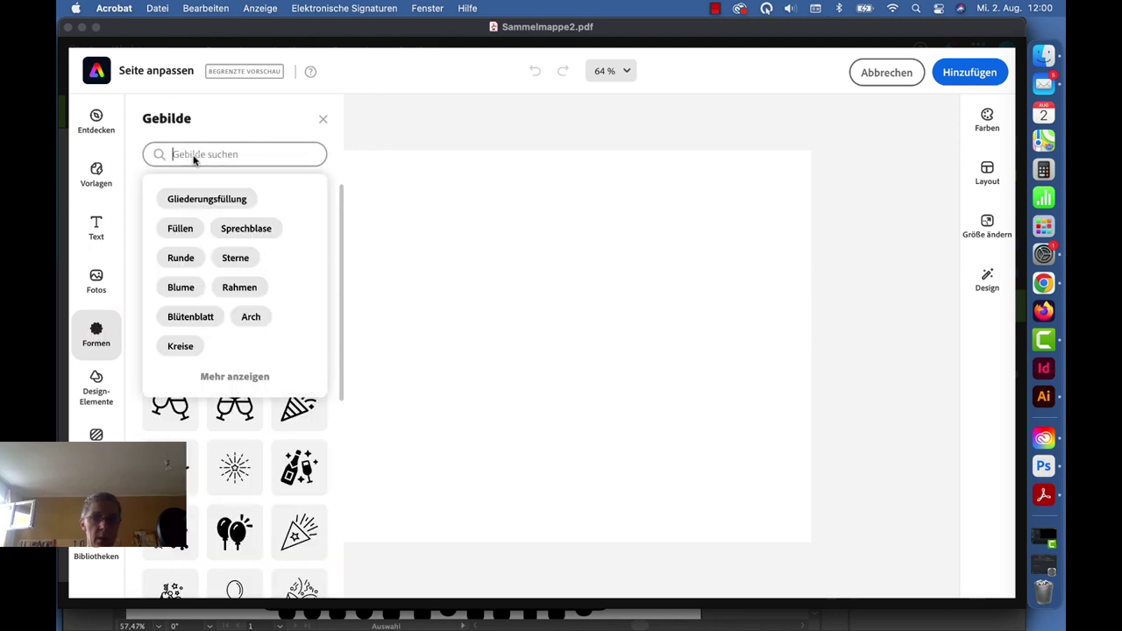
{"action": "type", "text": "Getriebeteile"}
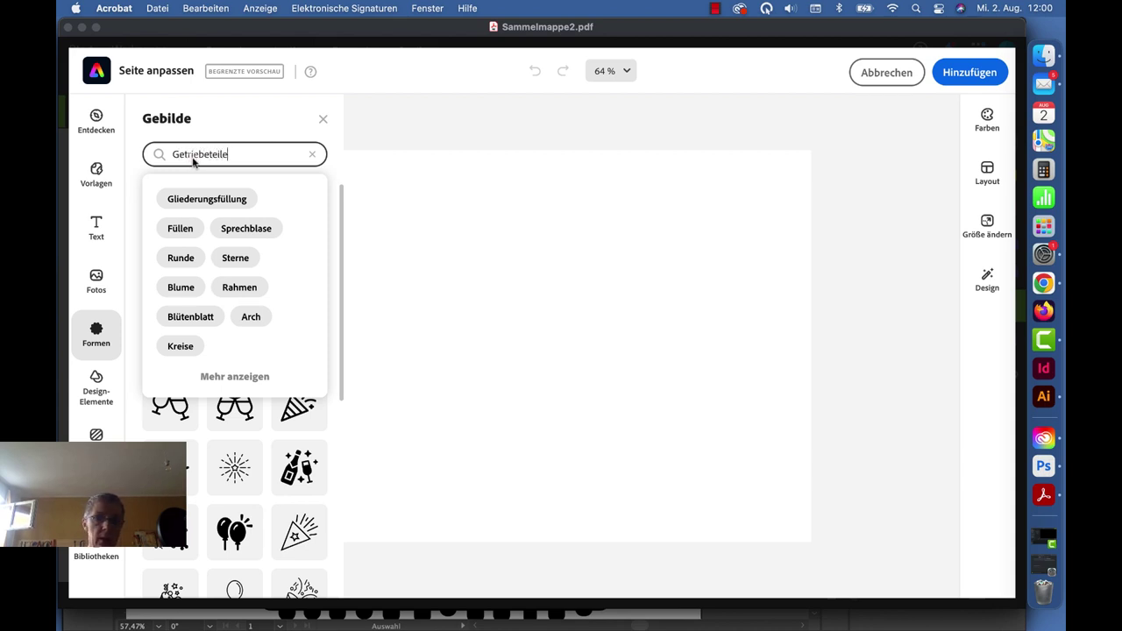
{"action": "key", "text": "Return"}
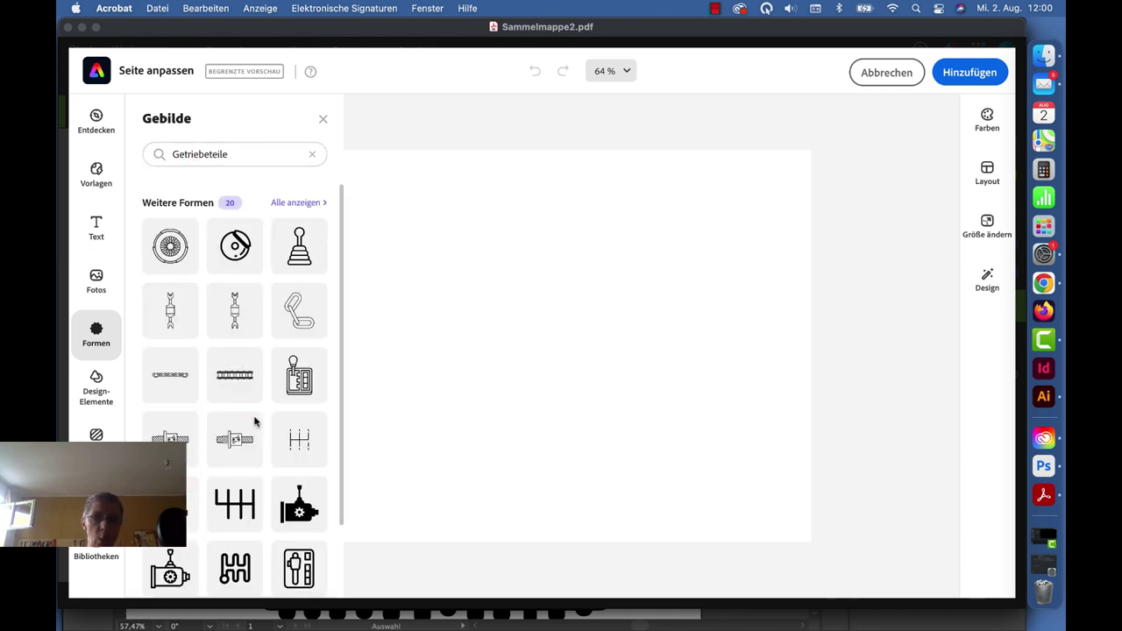
{"action": "scroll", "coordinate": [254, 422], "scroll_direction": "down", "scroll_amount": 2}
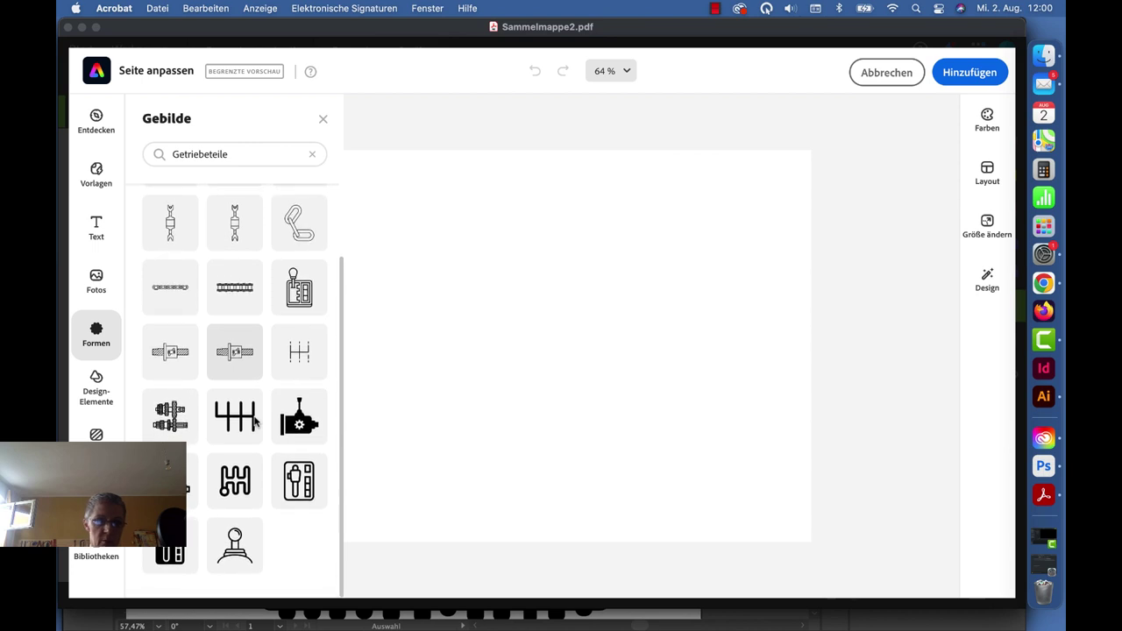
{"action": "scroll", "coordinate": [244, 339], "scroll_direction": "up", "scroll_amount": 2}
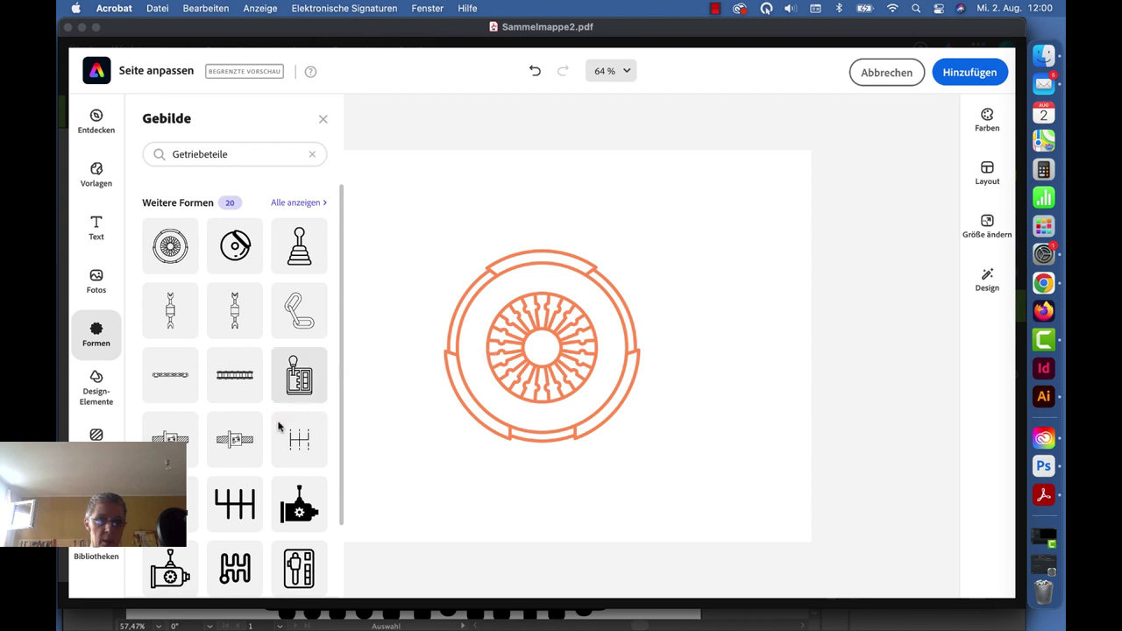
{"action": "scroll", "coordinate": [277, 429], "scroll_direction": "down", "scroll_amount": 2}
{"action": "scroll", "coordinate": [272, 412], "scroll_direction": "up", "scroll_amount": 2}
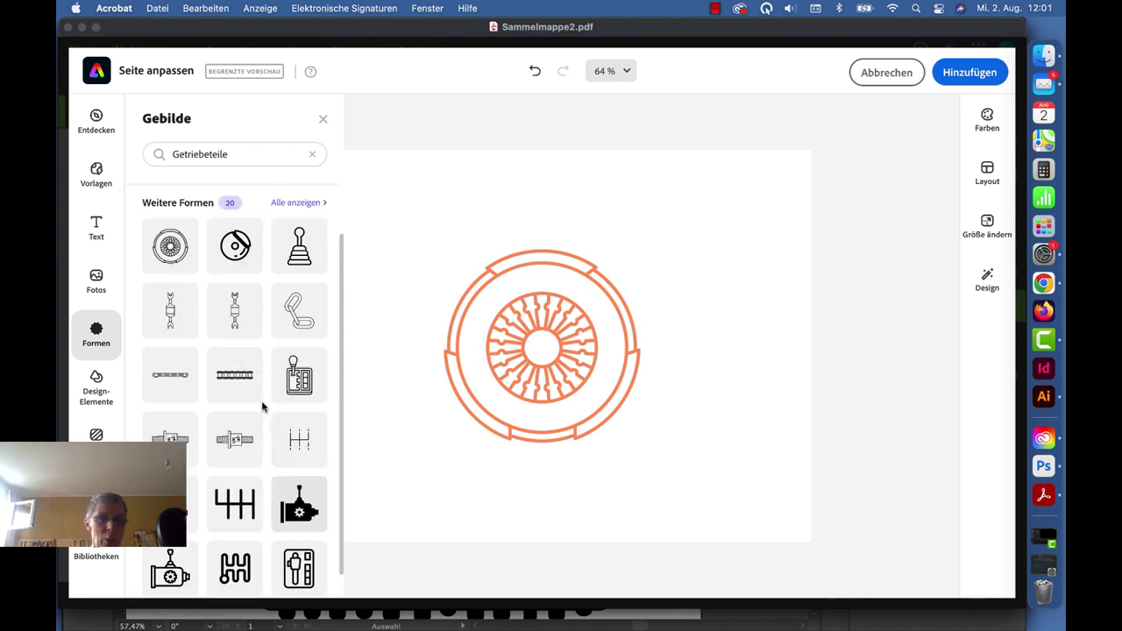
{"action": "left_click", "coordinate": [211, 154]}
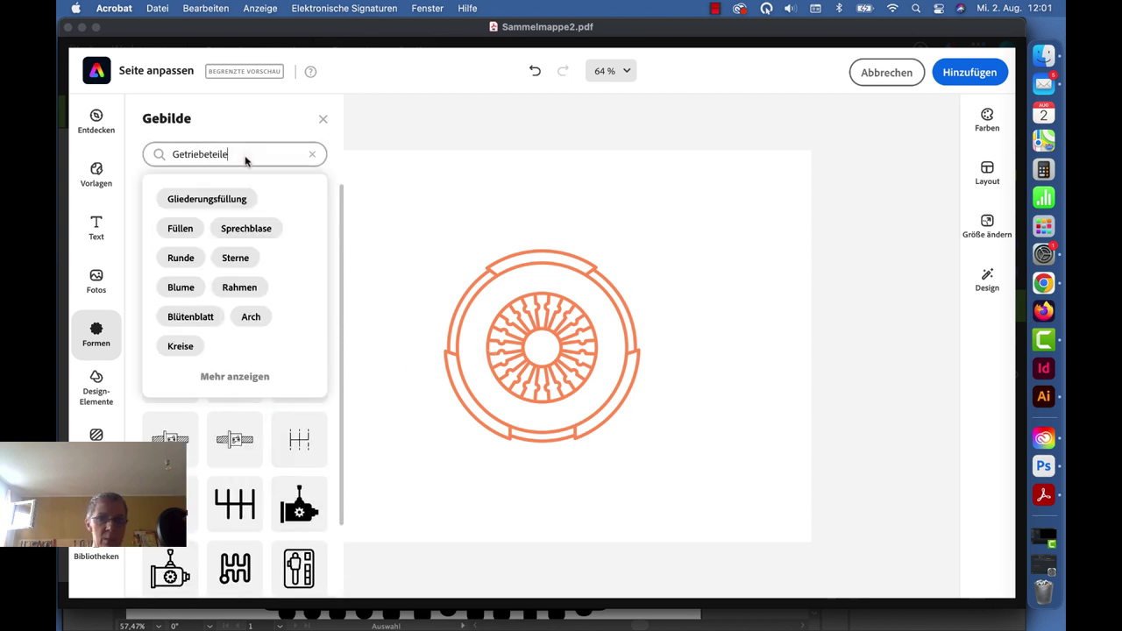
{"action": "key", "text": "BackSpace"}
{"action": "key", "text": "BackSpace"}
{"action": "key", "text": "BackSpace"}
{"action": "key", "text": "Return"}
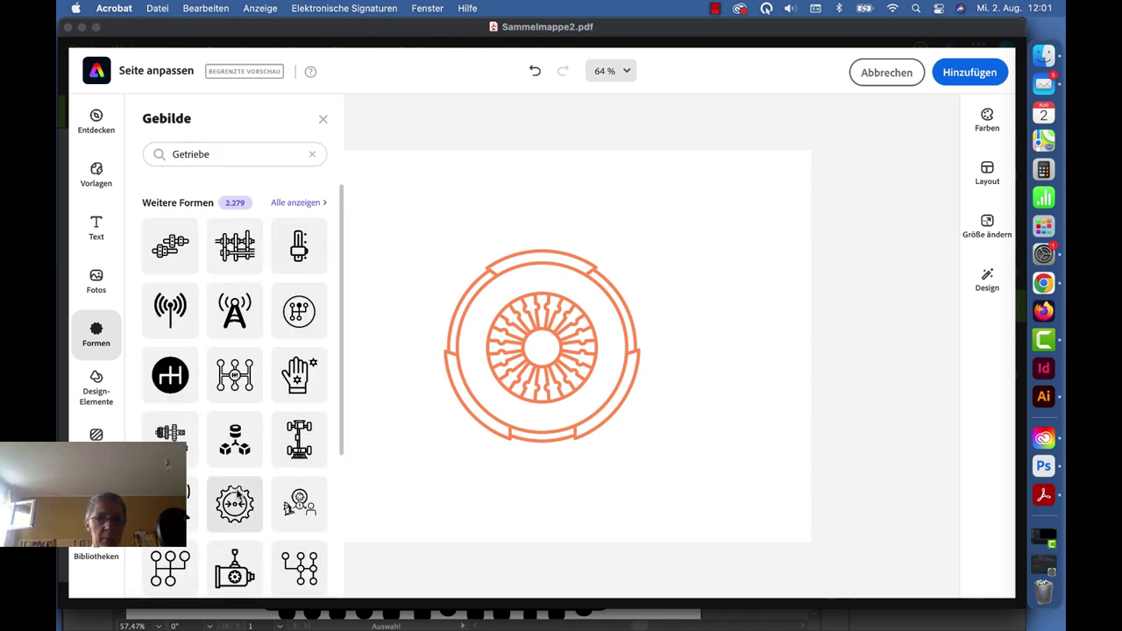
Step: Add the gear-with-arrows and handshake-gears shapes to the page
{"action": "scroll", "coordinate": [235, 477], "scroll_direction": "down", "scroll_amount": 1}
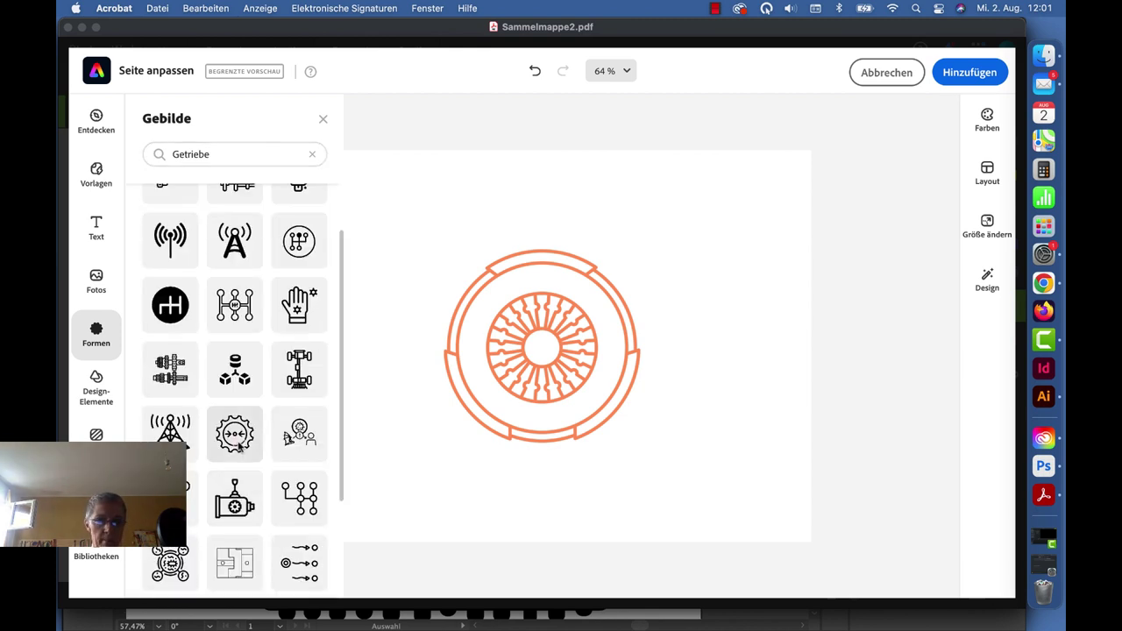
{"action": "left_click", "coordinate": [239, 445]}
{"action": "scroll", "coordinate": [254, 487], "scroll_direction": "down", "scroll_amount": 2}
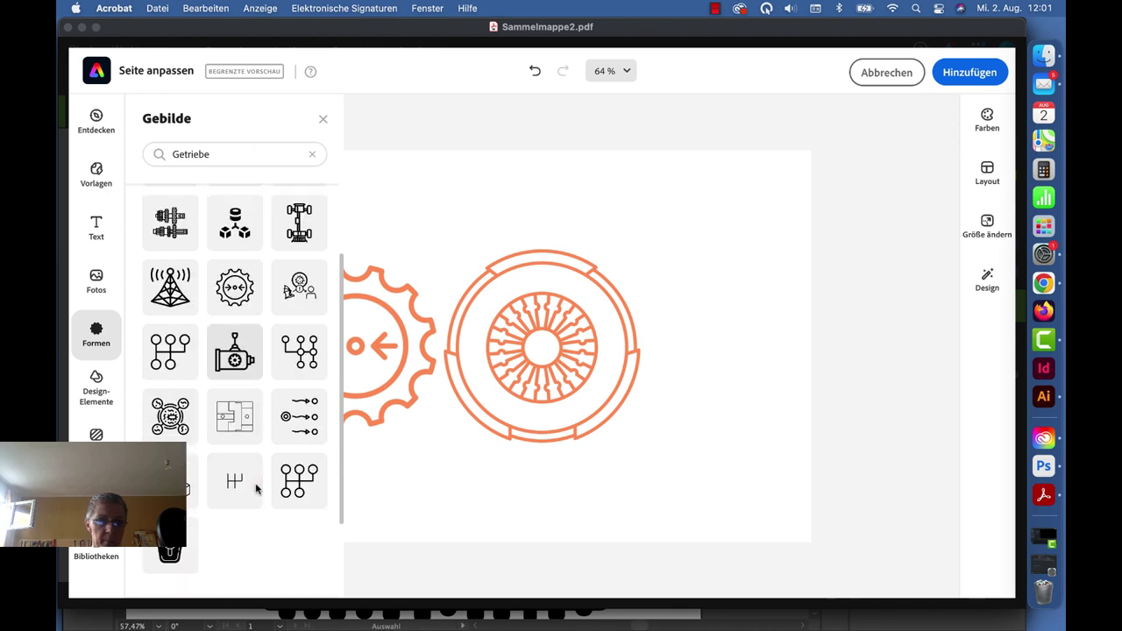
{"action": "scroll", "coordinate": [256, 489], "scroll_direction": "down", "scroll_amount": 2}
{"action": "scroll", "coordinate": [256, 489], "scroll_direction": "down", "scroll_amount": 2}
{"action": "scroll", "coordinate": [256, 489], "scroll_direction": "down", "scroll_amount": 2}
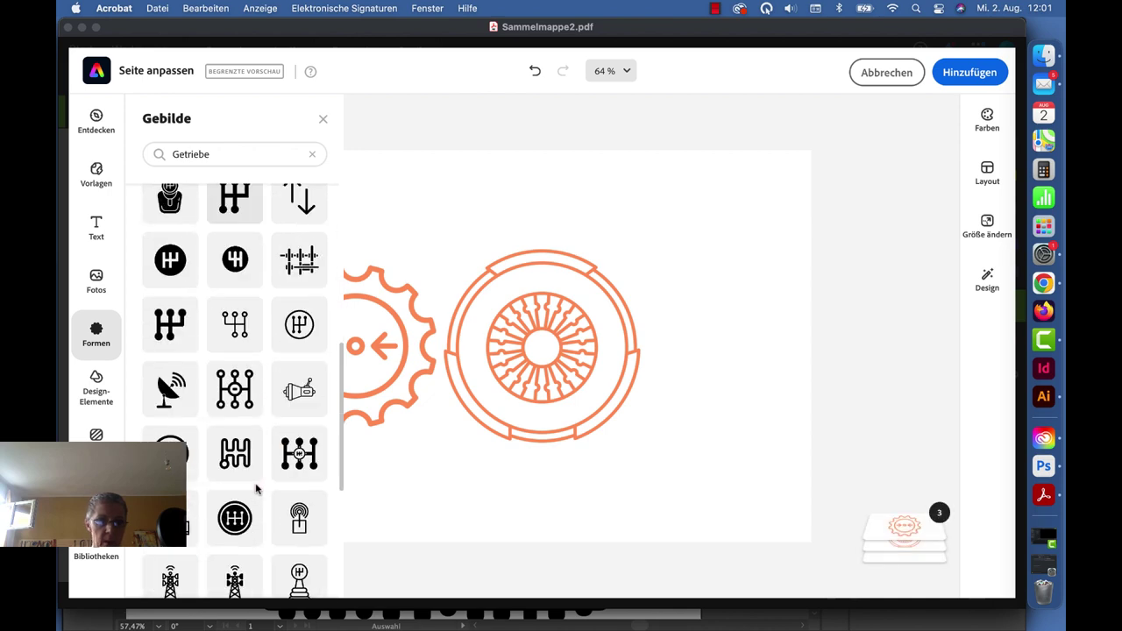
{"action": "scroll", "coordinate": [256, 489], "scroll_direction": "down", "scroll_amount": 2}
{"action": "scroll", "coordinate": [257, 489], "scroll_direction": "down", "scroll_amount": 1}
{"action": "scroll", "coordinate": [256, 489], "scroll_direction": "down", "scroll_amount": 1}
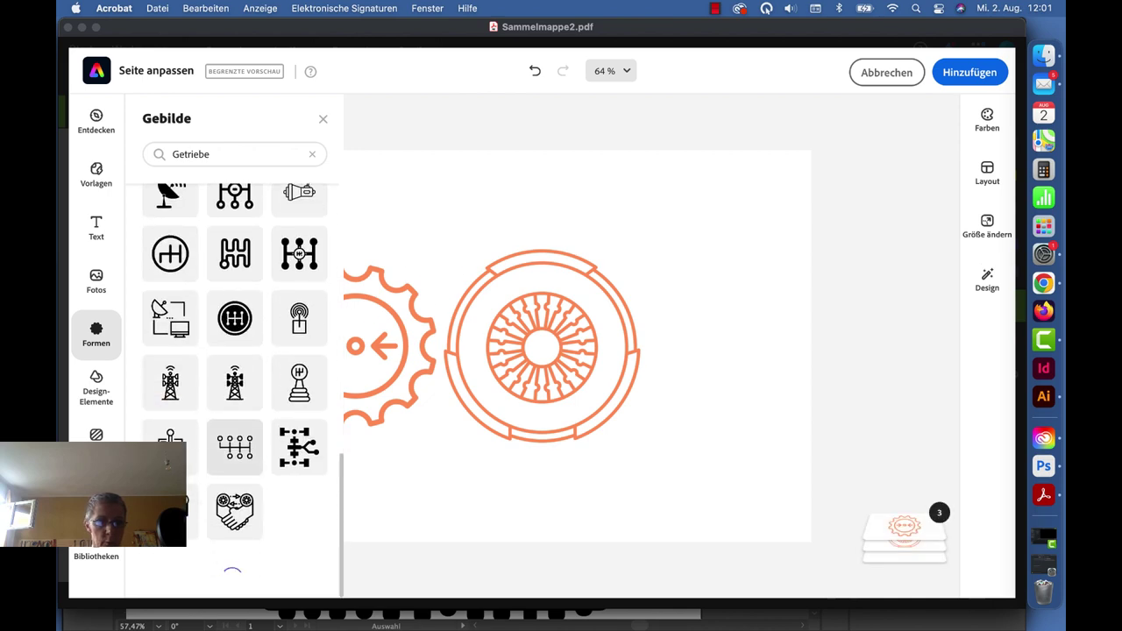
{"action": "scroll", "coordinate": [256, 489], "scroll_direction": "down", "scroll_amount": 3}
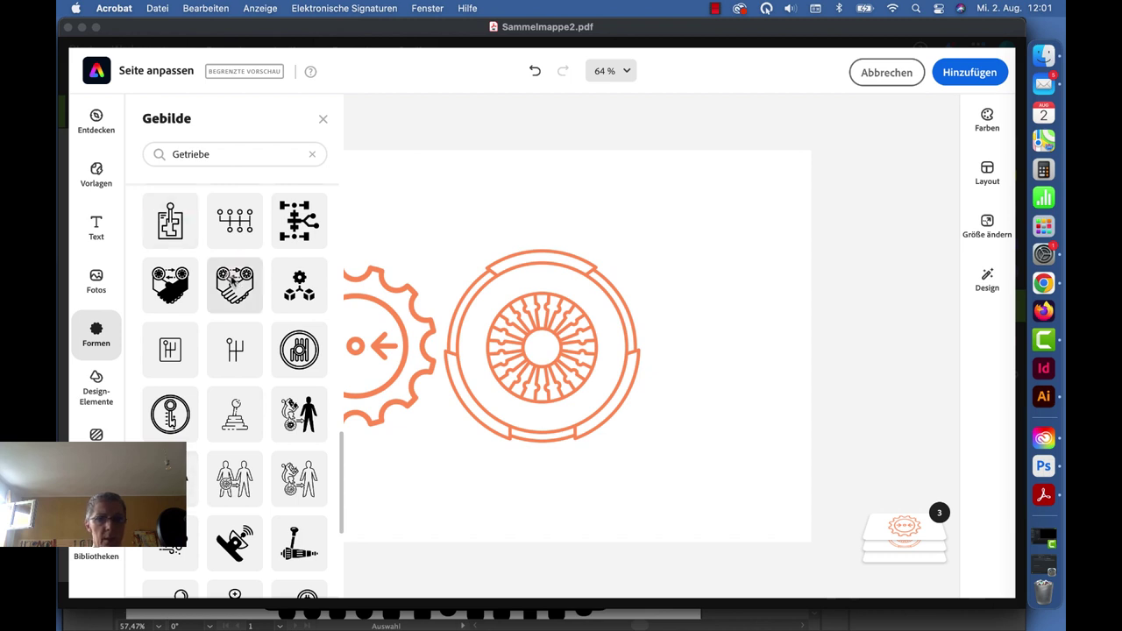
{"action": "left_click", "coordinate": [233, 279]}
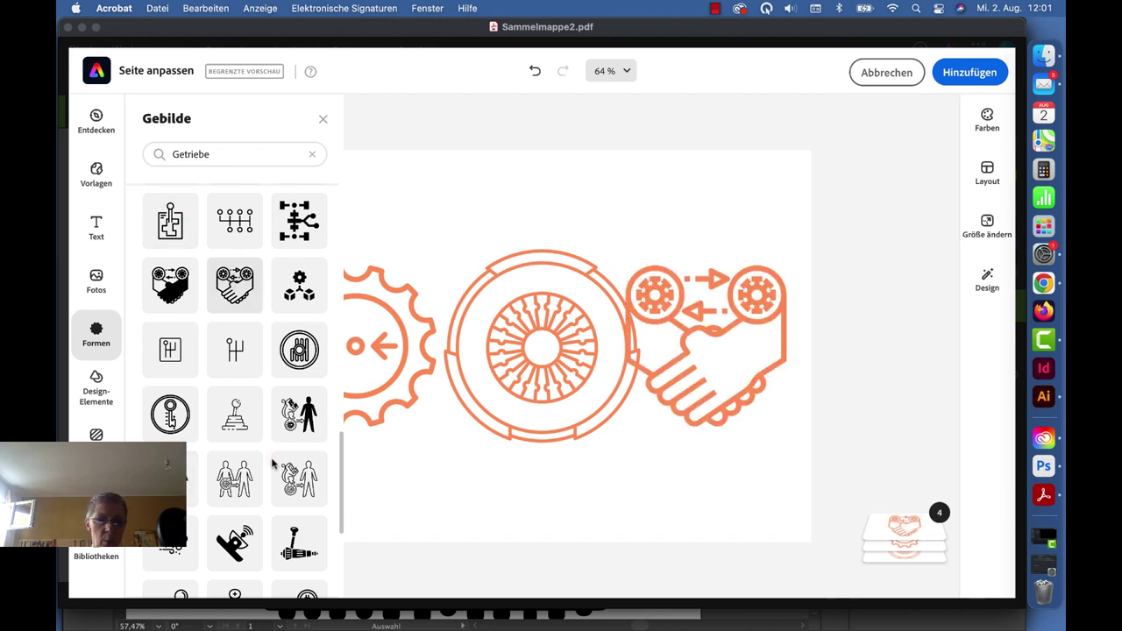
Step: Add the wrench-and-gear and belt-drive shapes, then close the shapes panel
{"action": "scroll", "coordinate": [271, 465], "scroll_direction": "down", "scroll_amount": 3}
{"action": "scroll", "coordinate": [271, 464], "scroll_direction": "down", "scroll_amount": 2}
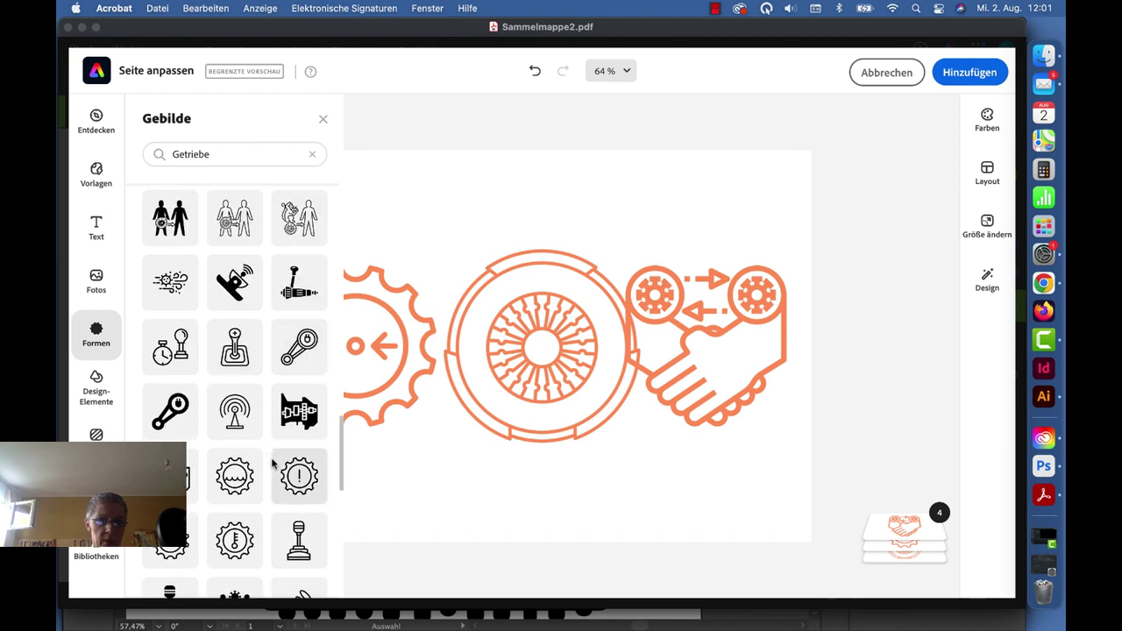
{"action": "scroll", "coordinate": [272, 464], "scroll_direction": "down", "scroll_amount": 2}
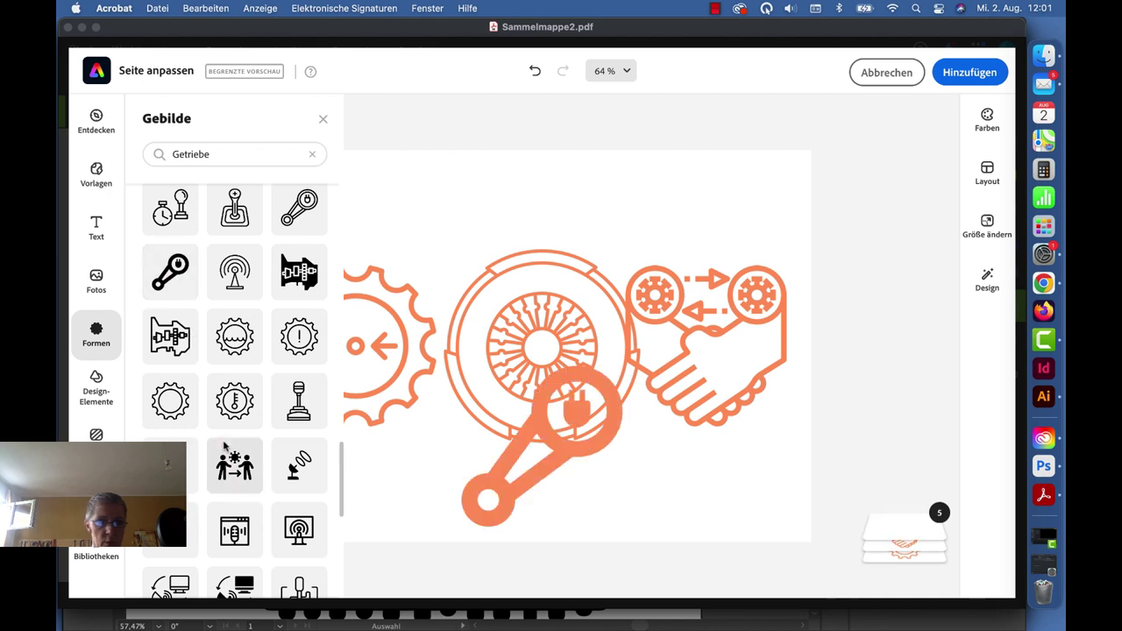
{"action": "scroll", "coordinate": [189, 403], "scroll_direction": "down", "scroll_amount": 1}
{"action": "scroll", "coordinate": [176, 298], "scroll_direction": "down", "scroll_amount": 3}
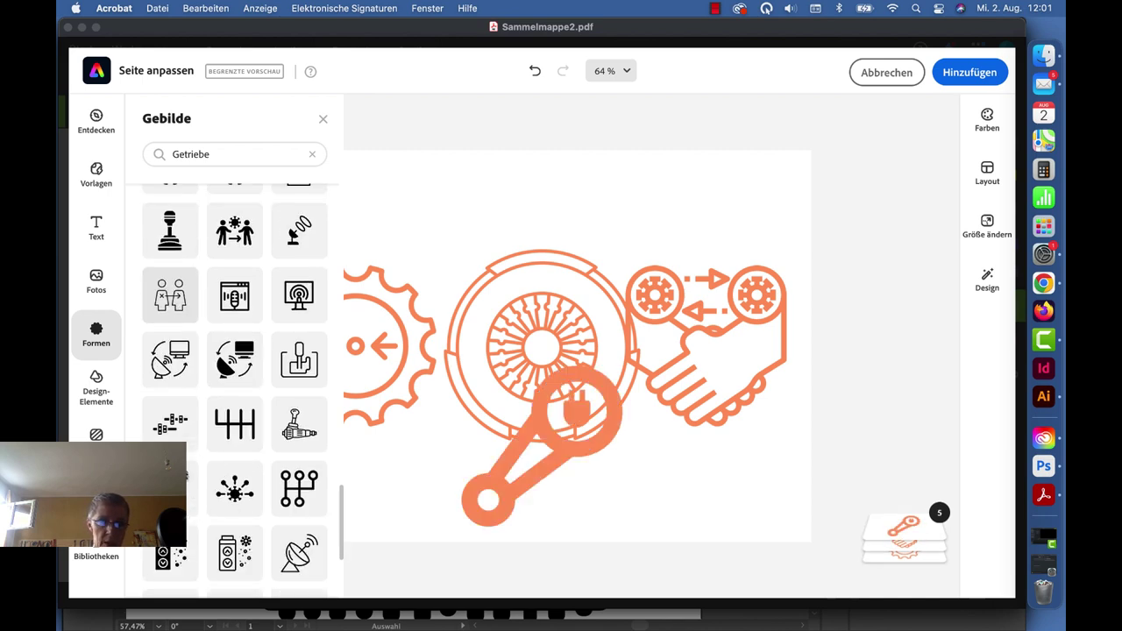
{"action": "scroll", "coordinate": [175, 307], "scroll_direction": "down", "scroll_amount": 1}
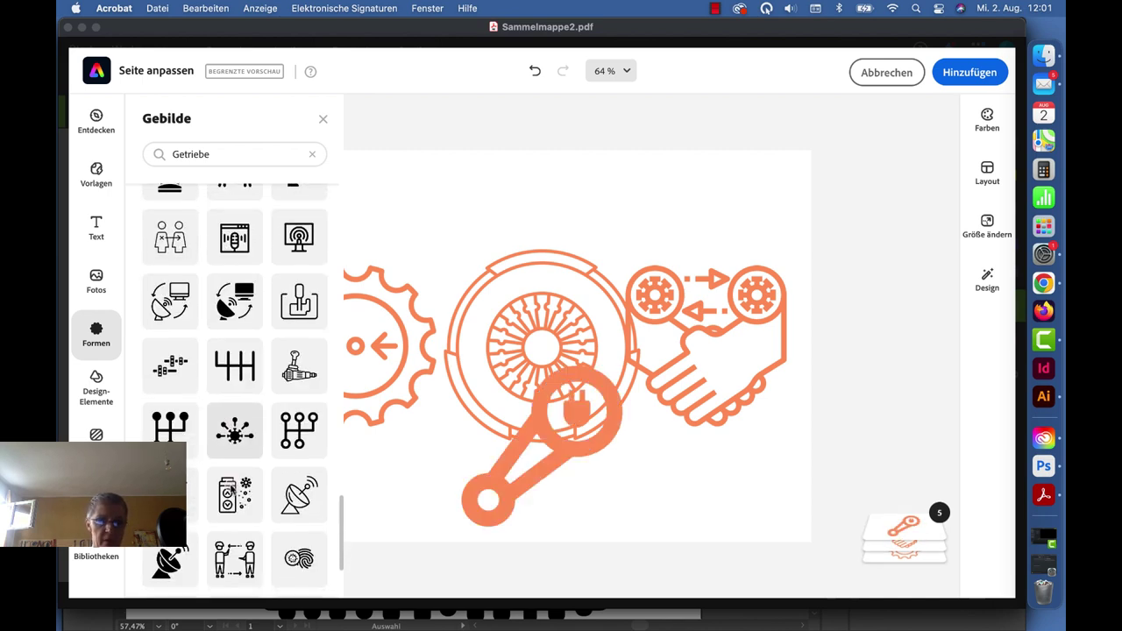
{"action": "scroll", "coordinate": [210, 421], "scroll_direction": "down", "scroll_amount": 2}
{"action": "scroll", "coordinate": [210, 436], "scroll_direction": "down", "scroll_amount": 1}
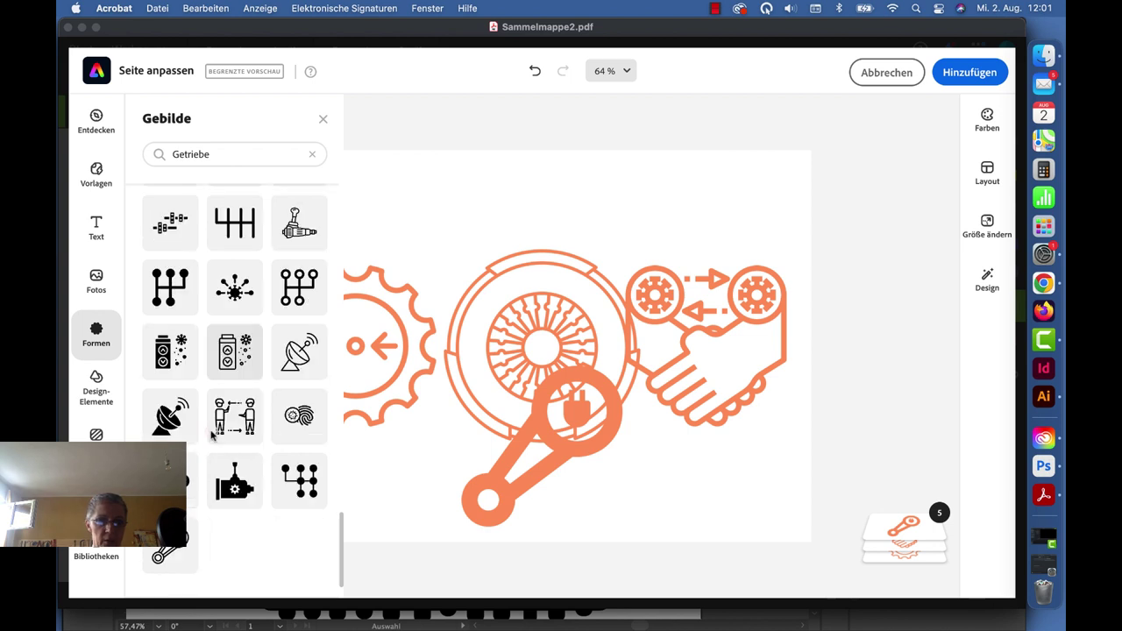
{"action": "scroll", "coordinate": [233, 464], "scroll_direction": "down", "scroll_amount": 1}
{"action": "scroll", "coordinate": [230, 460], "scroll_direction": "down", "scroll_amount": 1}
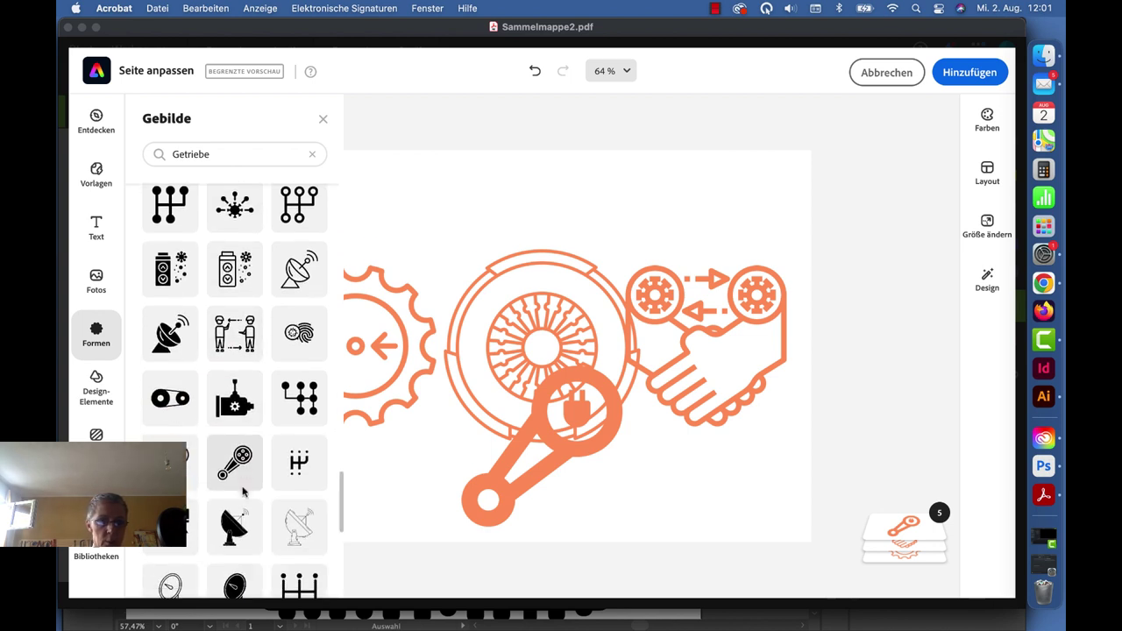
{"action": "scroll", "coordinate": [230, 454], "scroll_direction": "down", "scroll_amount": 1}
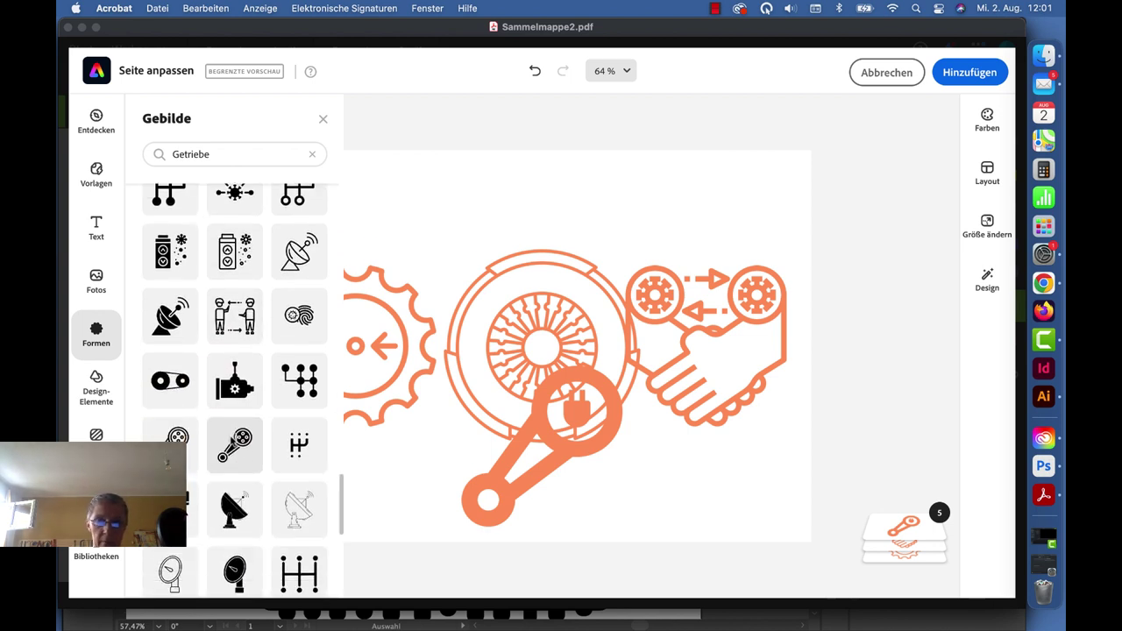
{"action": "left_click", "coordinate": [229, 447]}
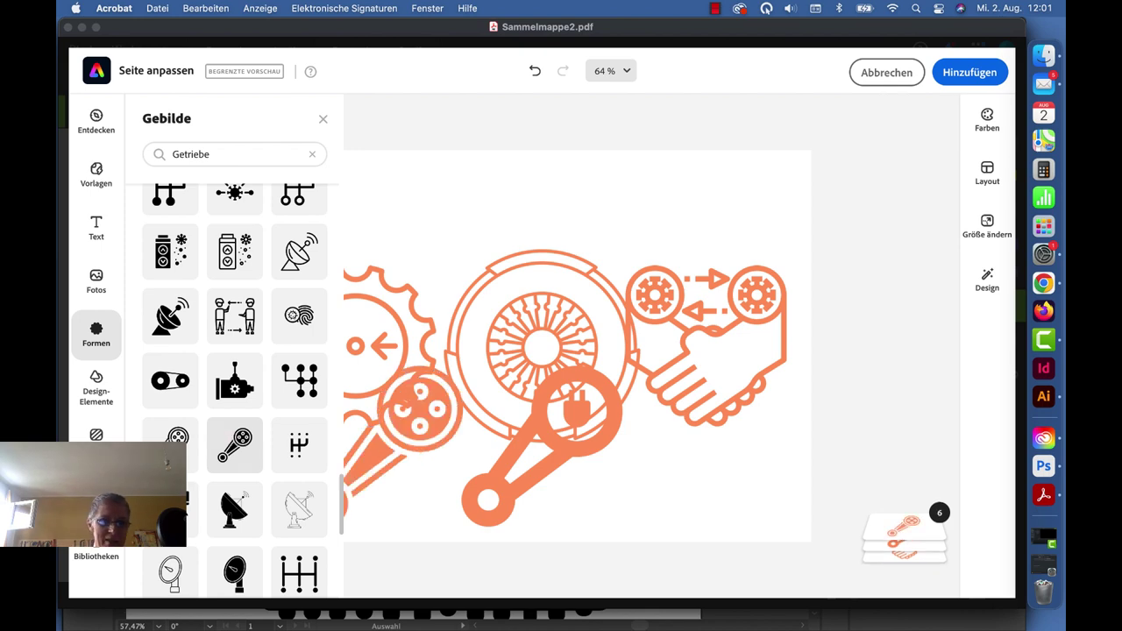
{"action": "scroll", "coordinate": [244, 518], "scroll_direction": "down", "scroll_amount": 4}
{"action": "scroll", "coordinate": [244, 519], "scroll_direction": "down", "scroll_amount": 2}
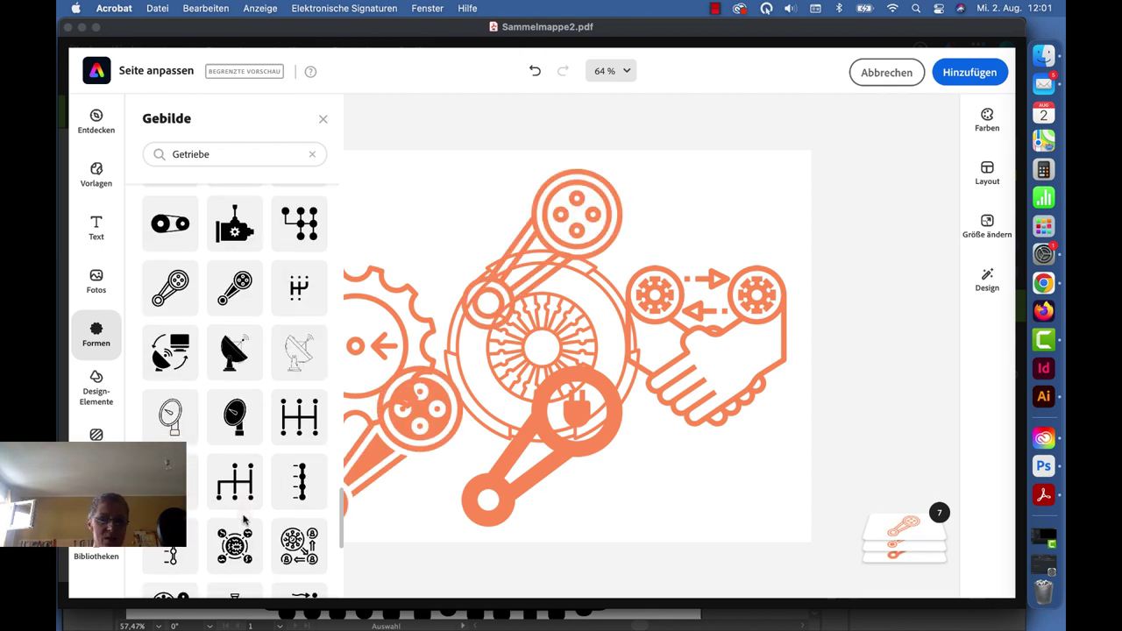
{"action": "scroll", "coordinate": [244, 518], "scroll_direction": "down", "scroll_amount": 2}
{"action": "scroll", "coordinate": [245, 520], "scroll_direction": "down", "scroll_amount": 4}
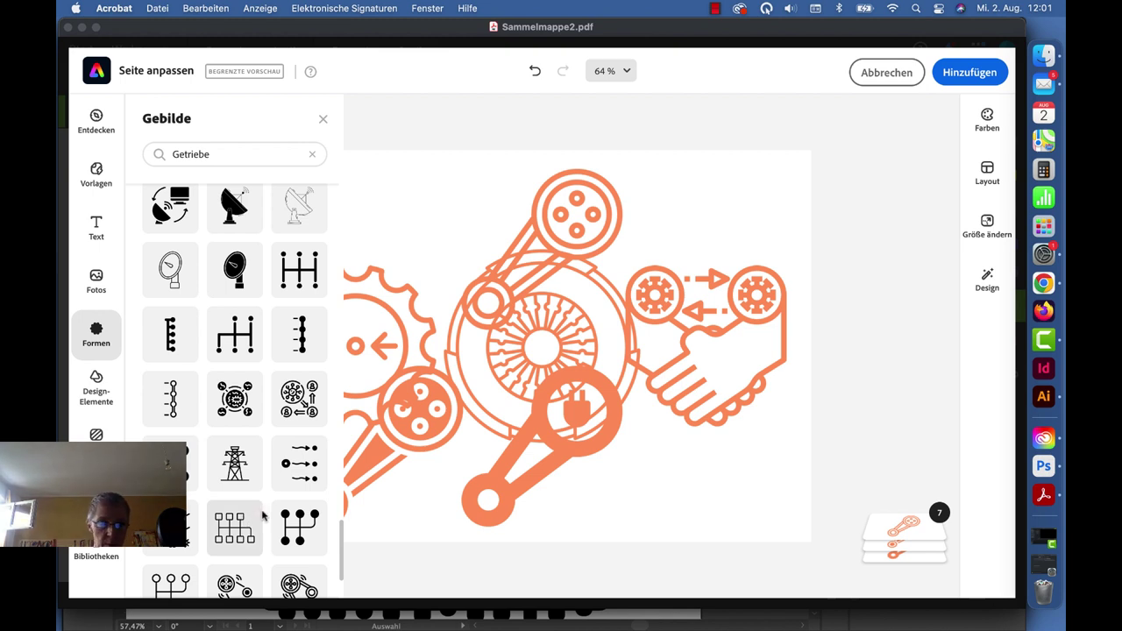
{"action": "scroll", "coordinate": [262, 517], "scroll_direction": "down", "scroll_amount": 3}
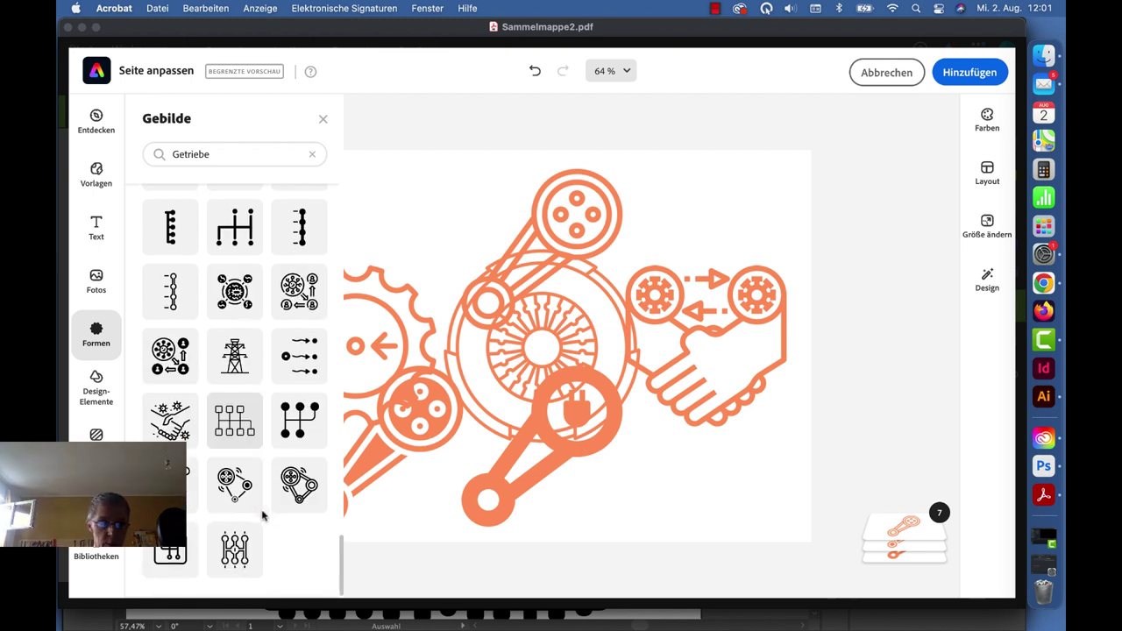
{"action": "left_click", "coordinate": [298, 483]}
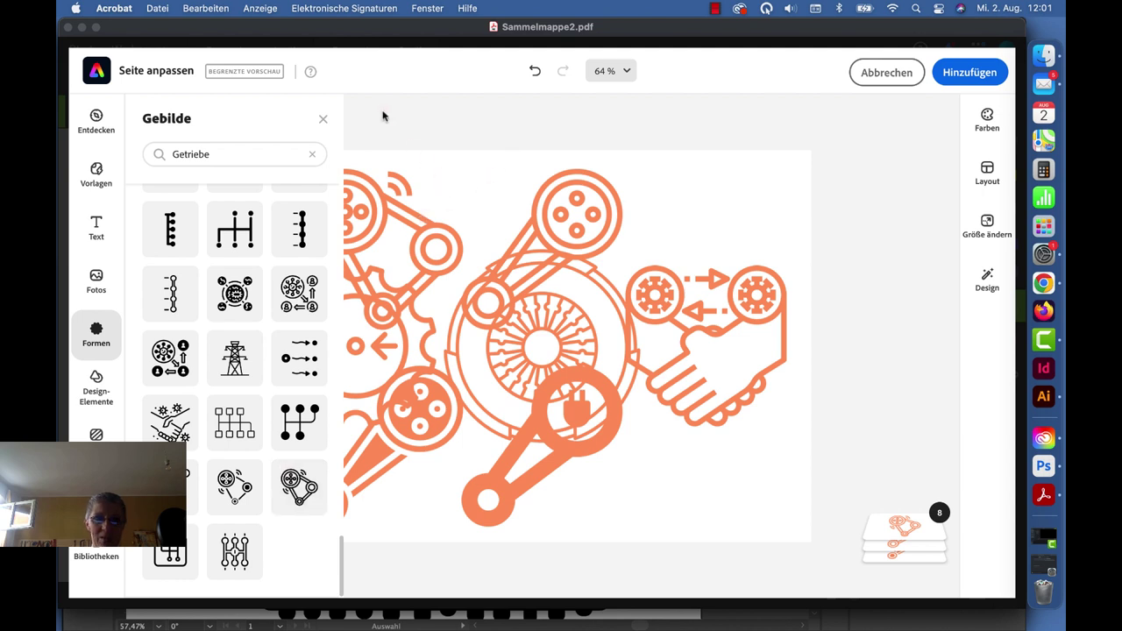
{"action": "left_click", "coordinate": [321, 121]}
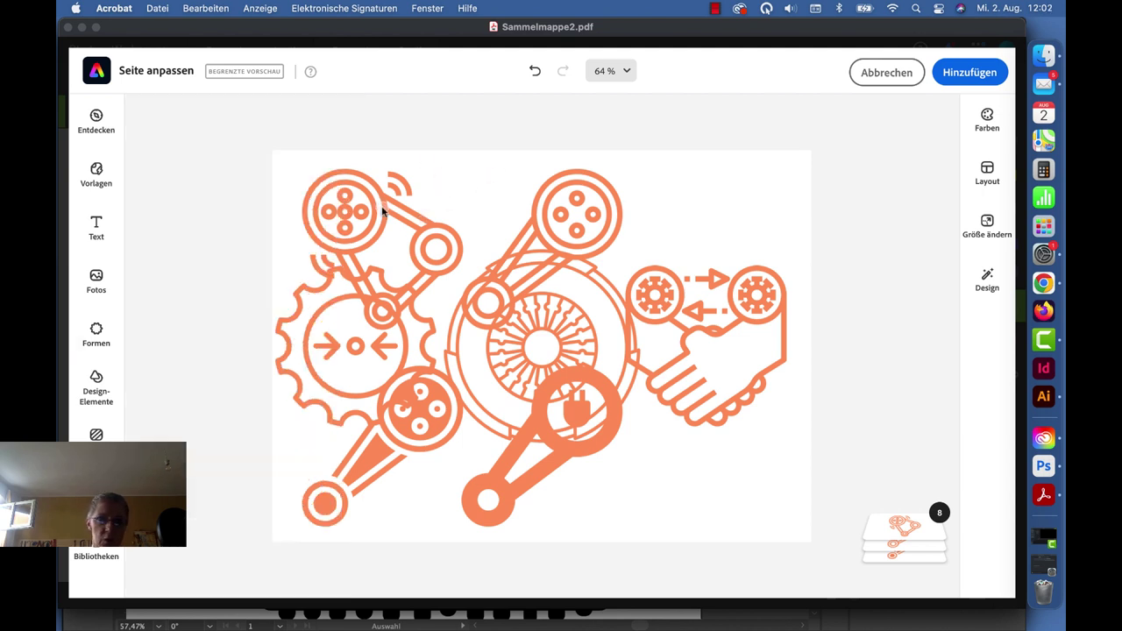
Step: Deselect the shapes and add the finished collage page to Sammelmappe2.pdf
{"action": "left_click", "coordinate": [382, 212]}
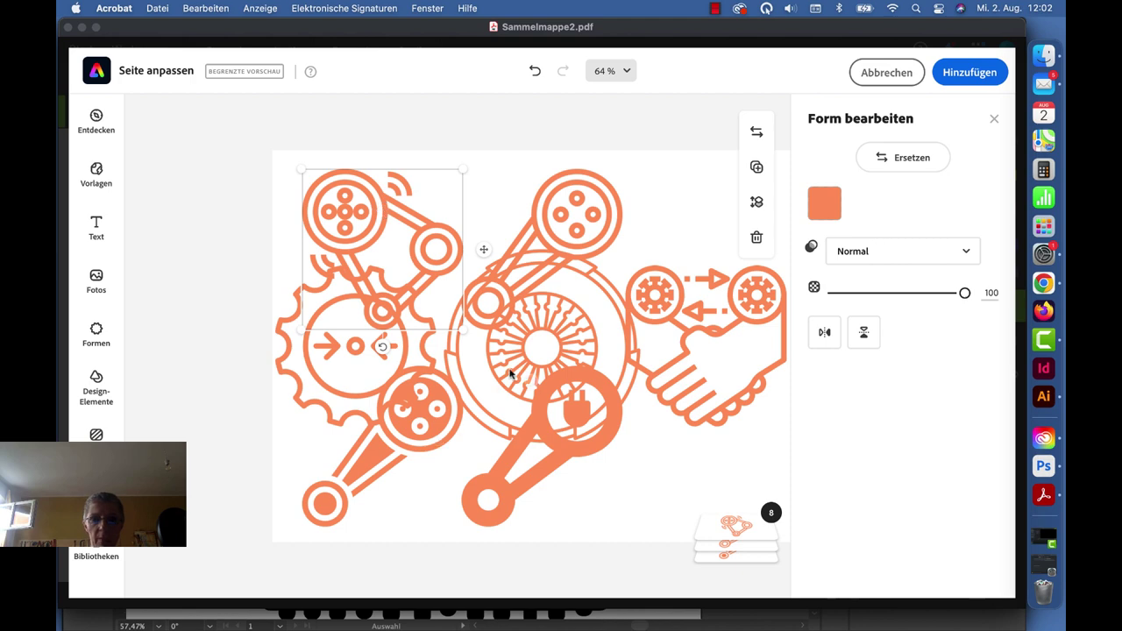
{"action": "left_click", "coordinate": [455, 127]}
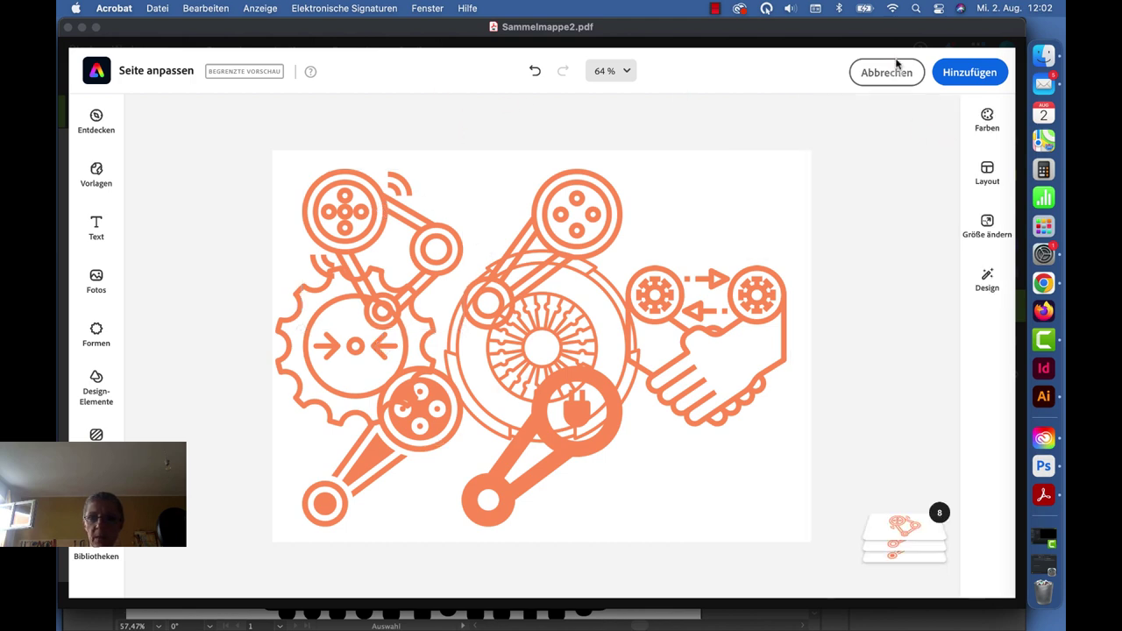
{"action": "left_click", "coordinate": [961, 77]}
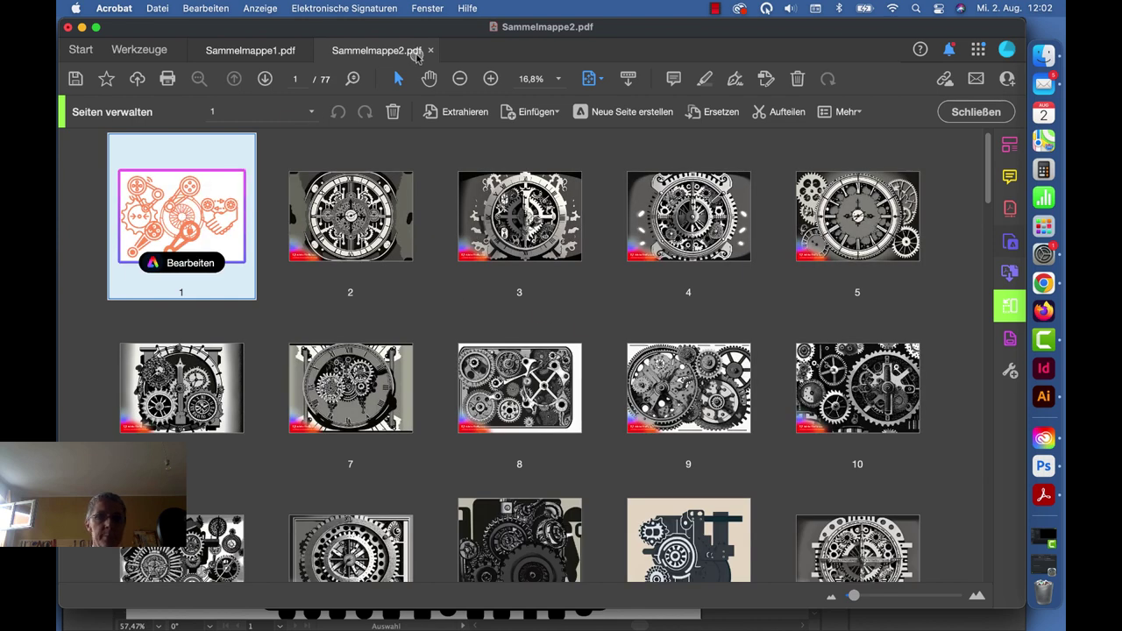
Step: Extract the pages as separate files into Schreibtisch > ImGetriebe_video
{"action": "left_click", "coordinate": [460, 111]}
{"action": "left_click", "coordinate": [446, 148]}
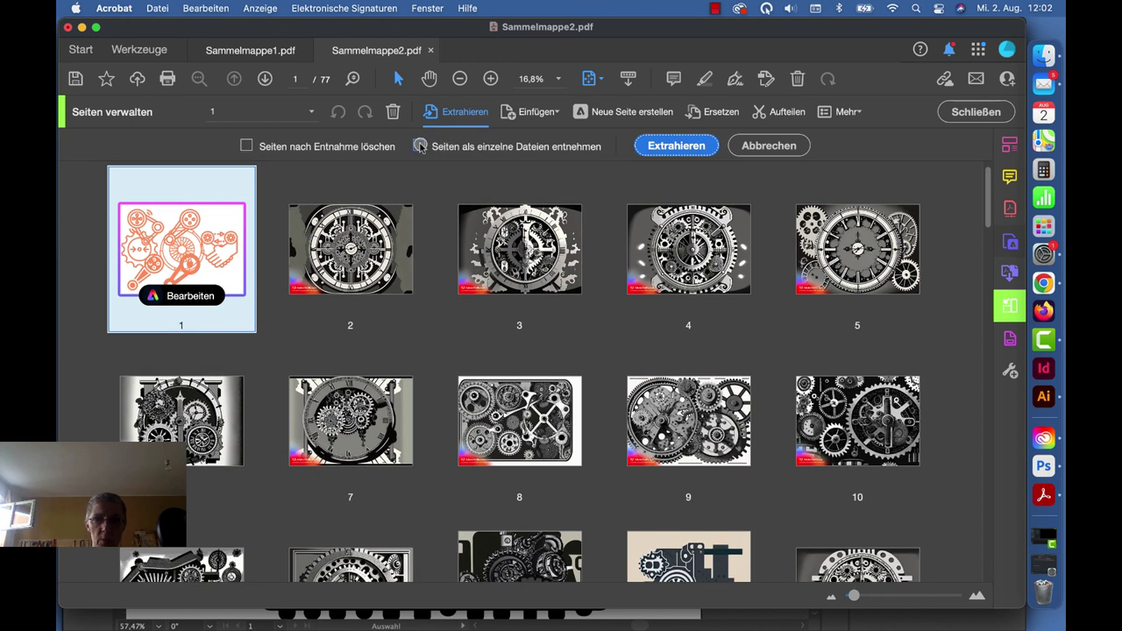
{"action": "left_click", "coordinate": [685, 147]}
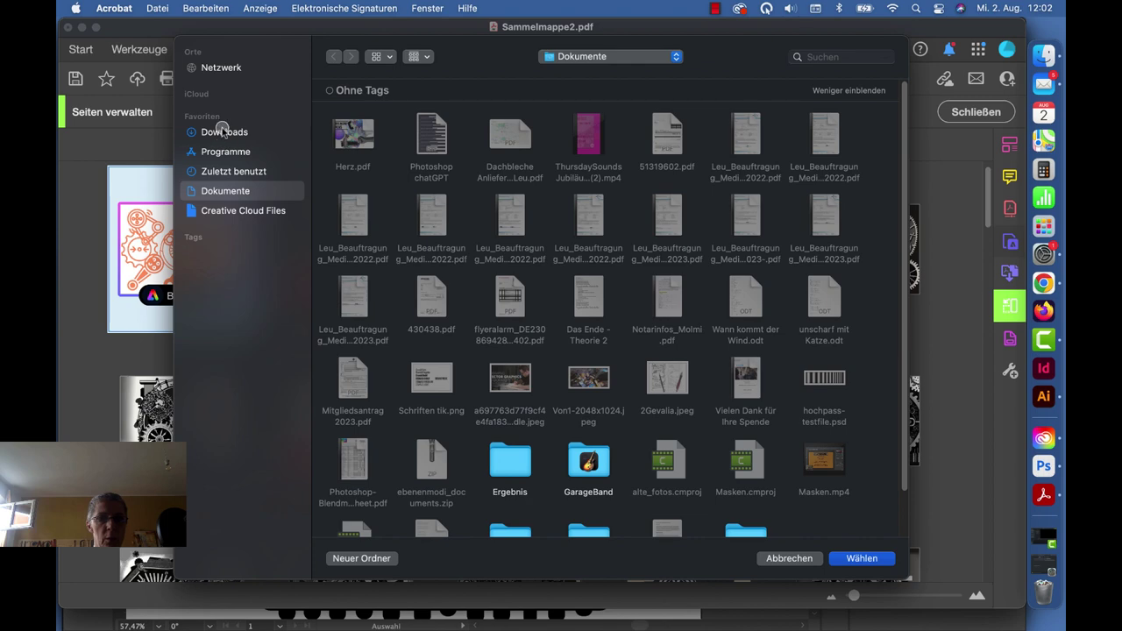
{"action": "left_click", "coordinate": [611, 57]}
{"action": "left_click", "coordinate": [601, 99]}
{"action": "left_click", "coordinate": [605, 56]}
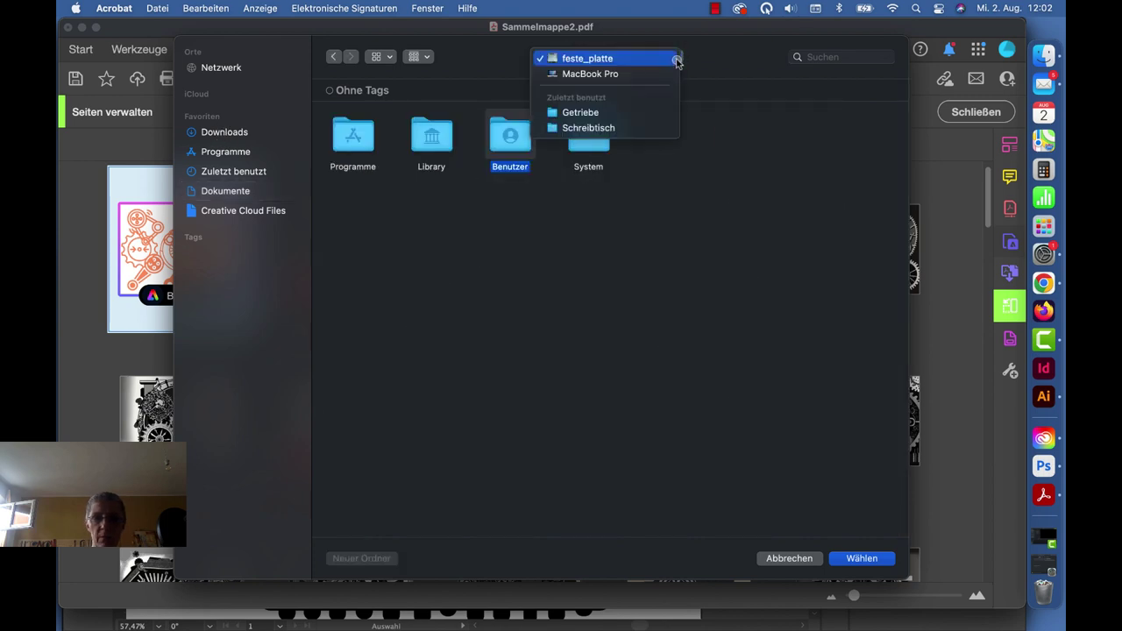
{"action": "left_click", "coordinate": [583, 128]}
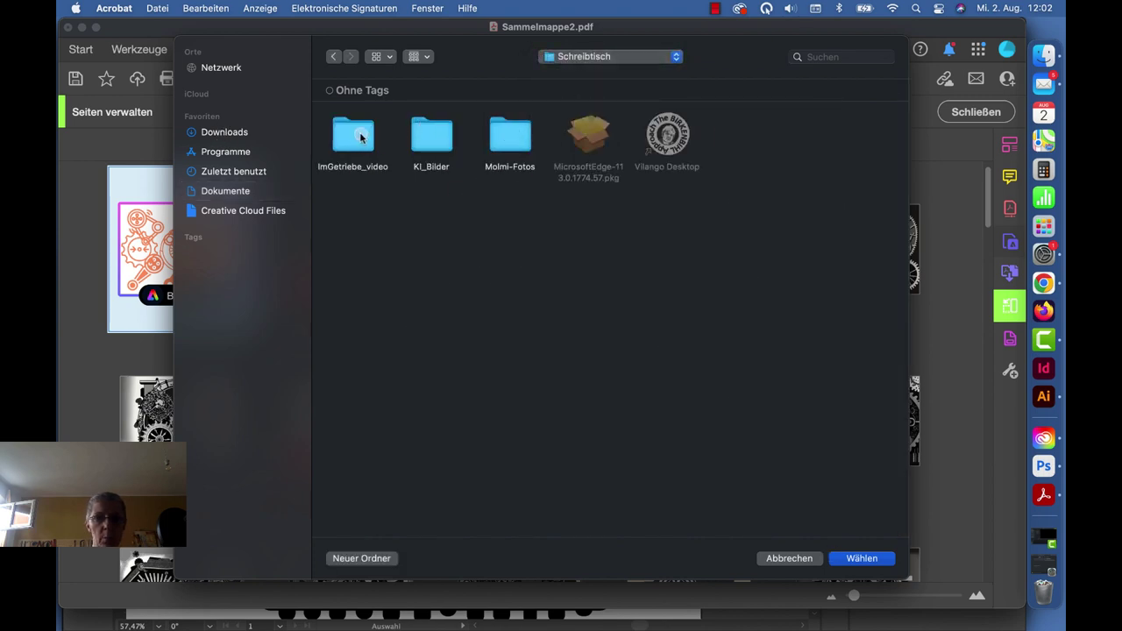
{"action": "left_click", "coordinate": [359, 137]}
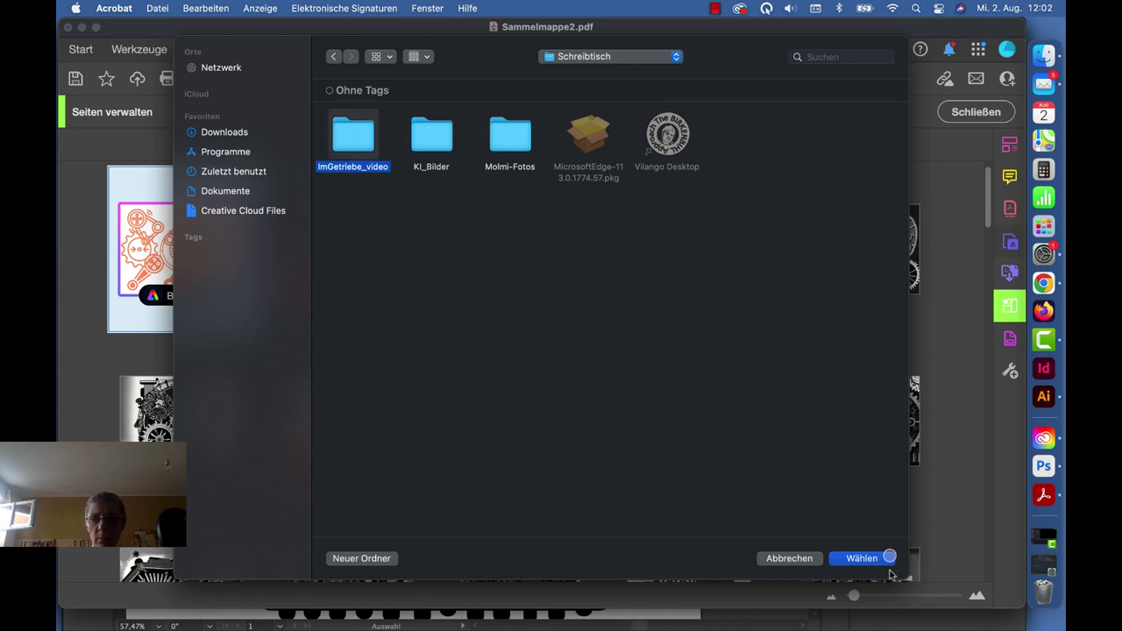
{"action": "left_click", "coordinate": [864, 557]}
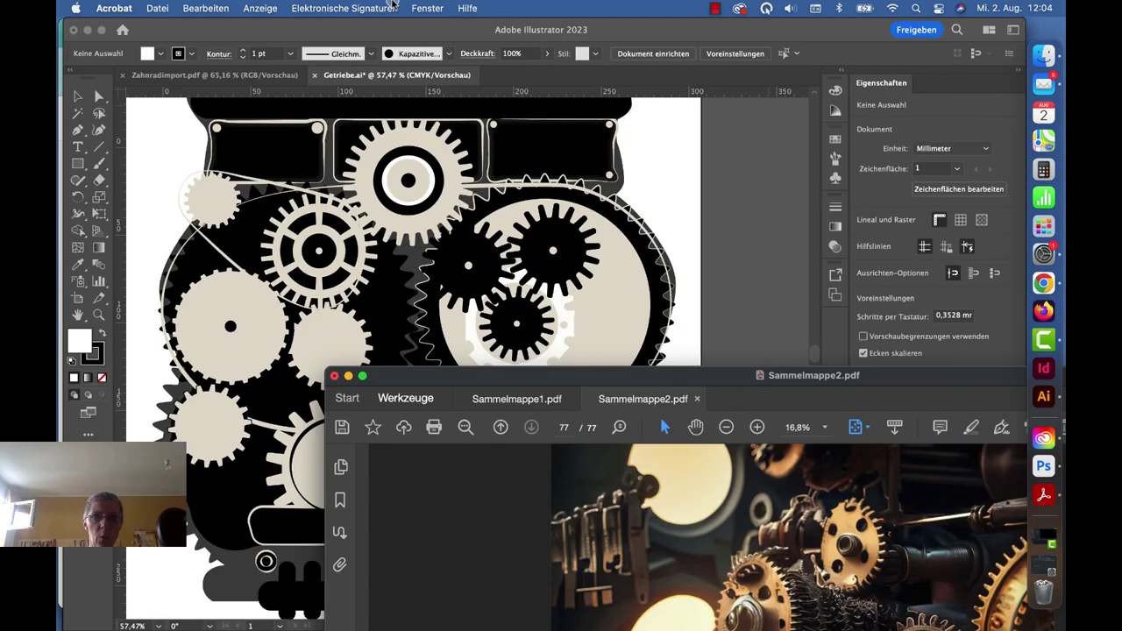
Step: In Illustrator, open Unbenannt.pdf from the Getriebe folder via Datei > Öffnen
{"action": "left_click", "coordinate": [385, 29]}
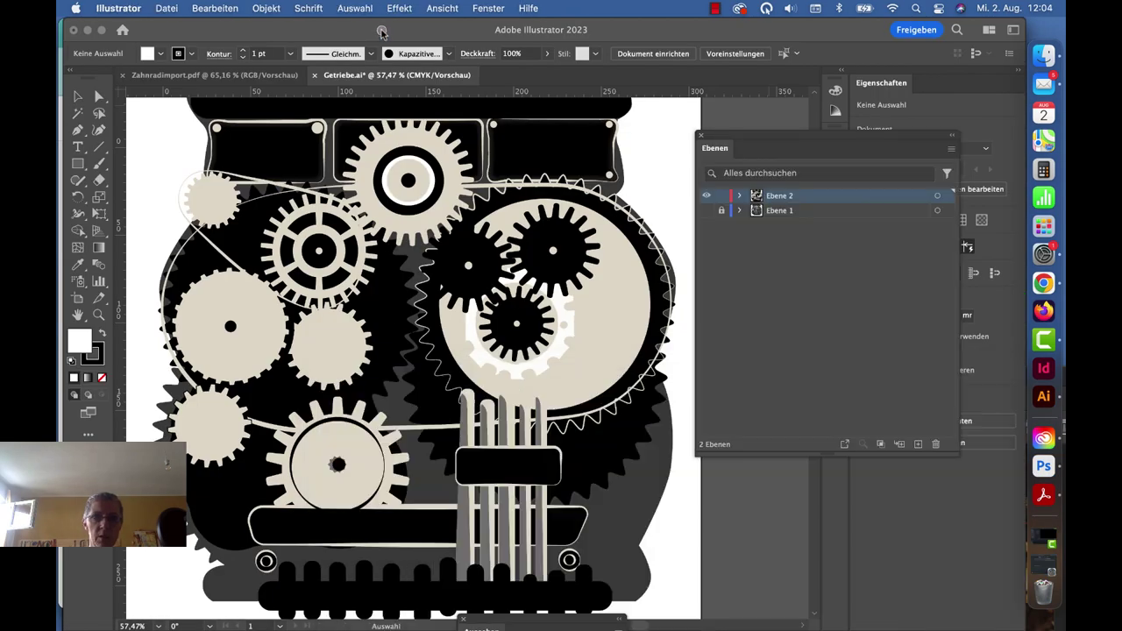
{"action": "left_click", "coordinate": [167, 8]}
{"action": "left_click", "coordinate": [158, 58]}
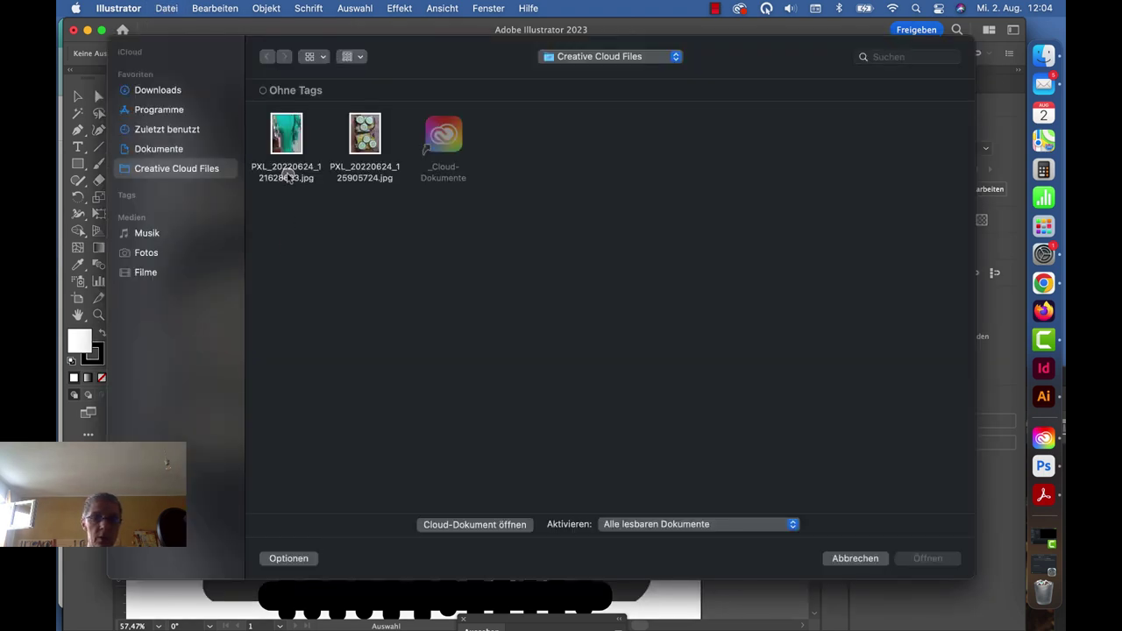
{"action": "left_click", "coordinate": [193, 153]}
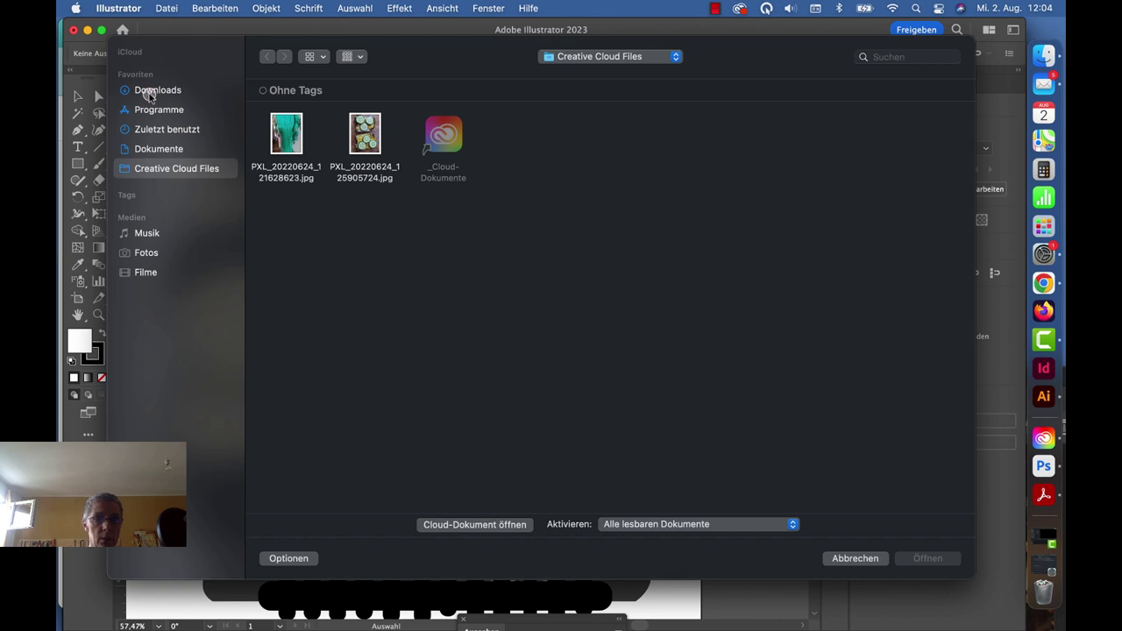
{"action": "left_click", "coordinate": [610, 56]}
{"action": "left_click", "coordinate": [576, 128]}
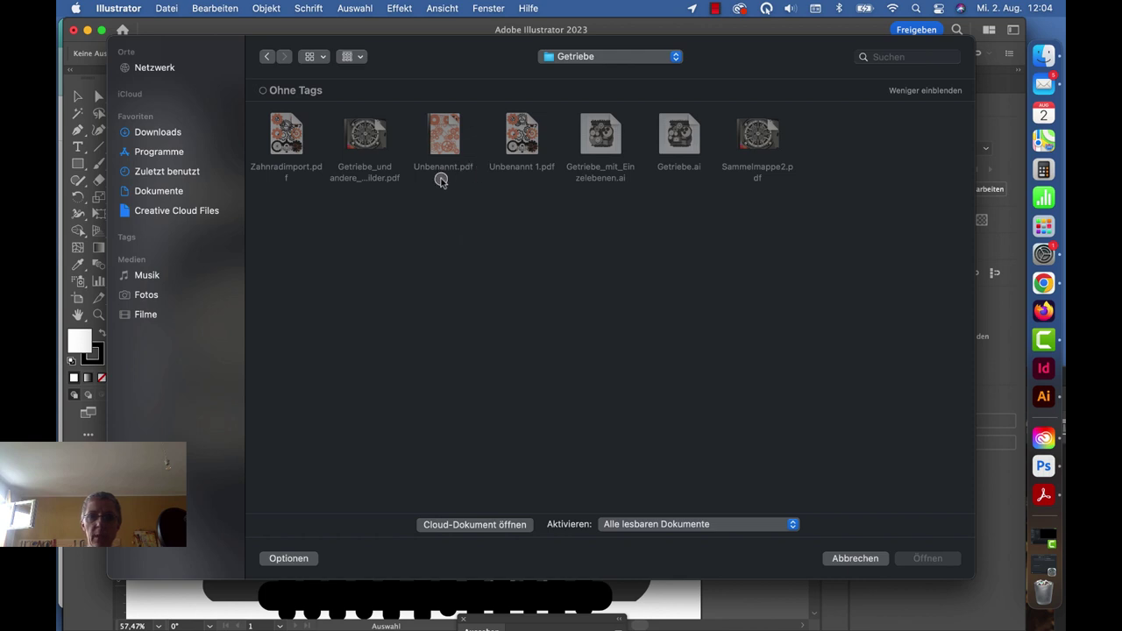
{"action": "left_click", "coordinate": [444, 127]}
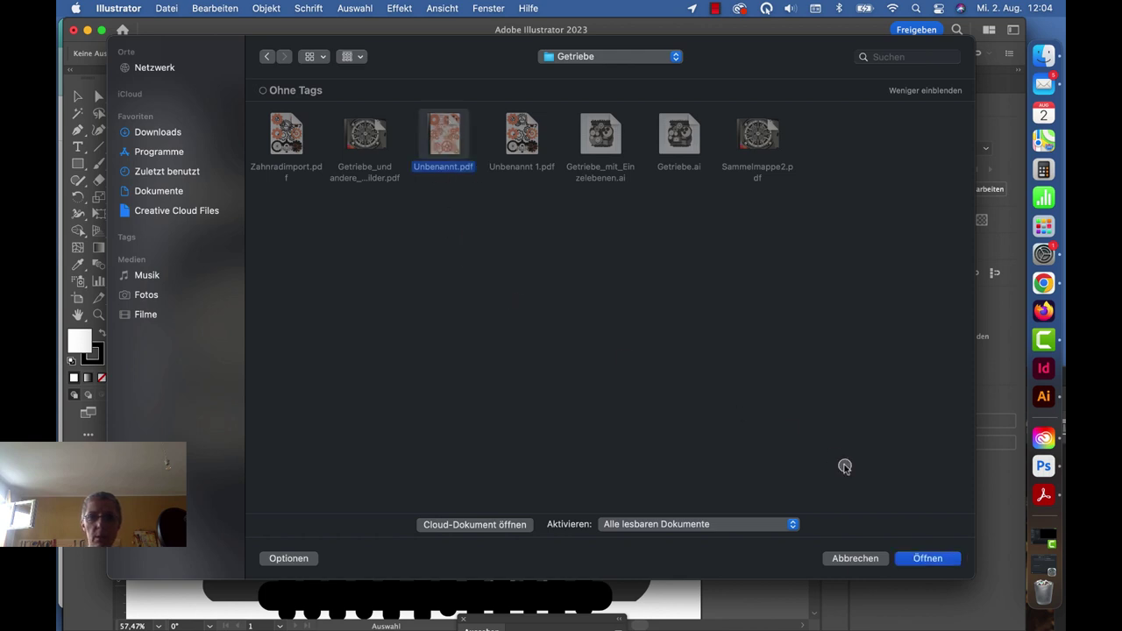
{"action": "left_click", "coordinate": [918, 559]}
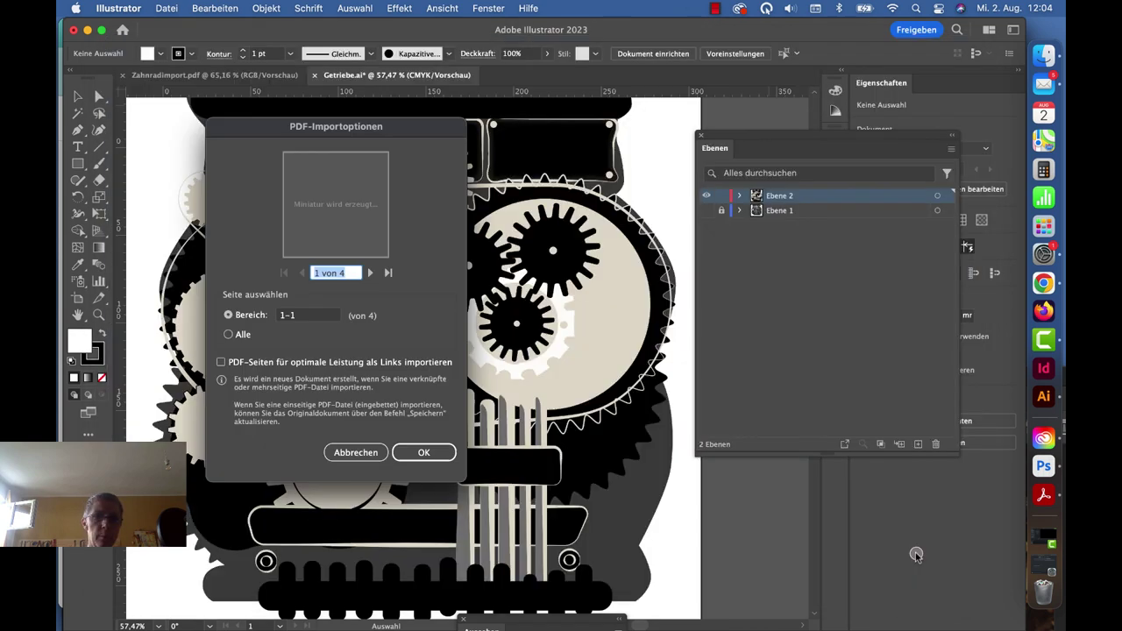
Step: Import PDF page 1 and drag the large bottom gear up toward the centre
{"action": "key", "text": "Return"}
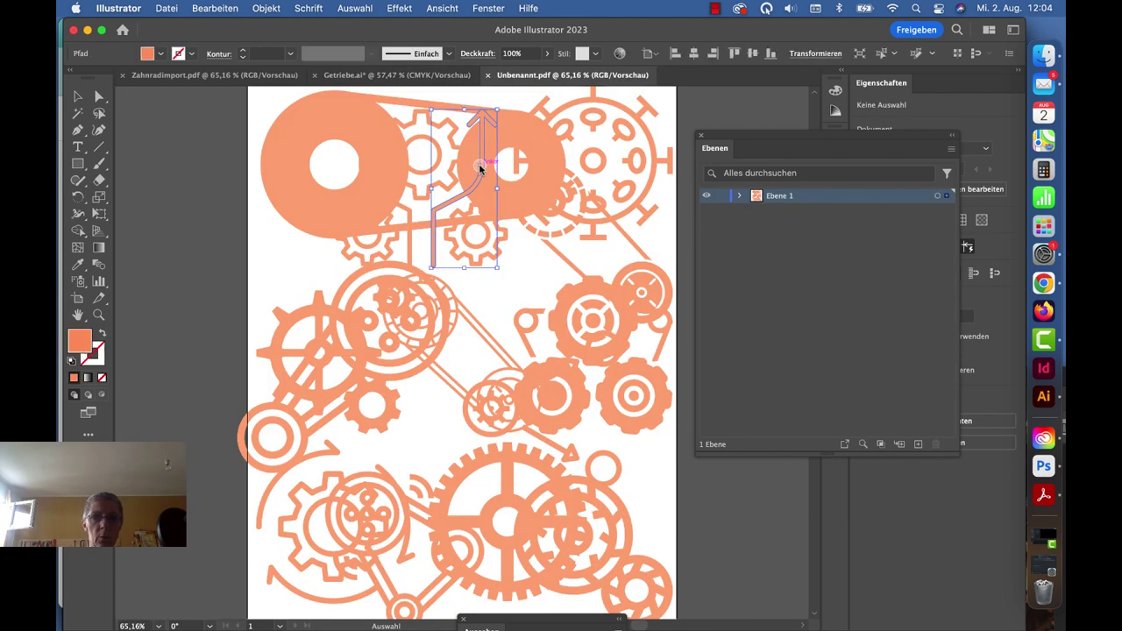
{"action": "left_click", "coordinate": [333, 126]}
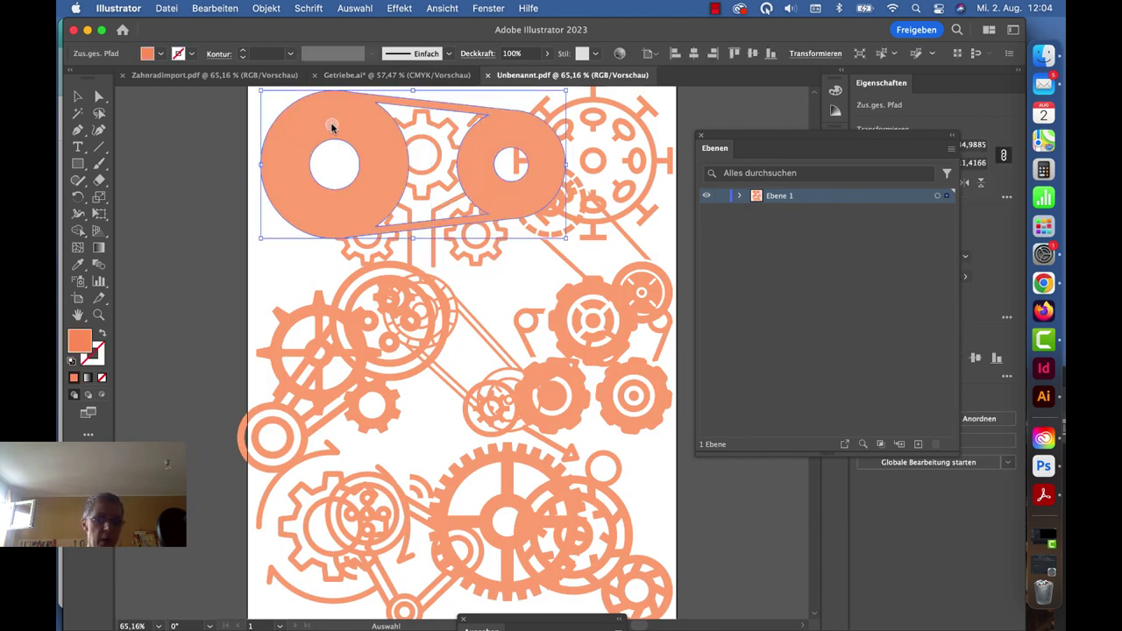
{"action": "left_click_drag", "start_coordinate": [528, 449], "coordinate": [489, 362]}
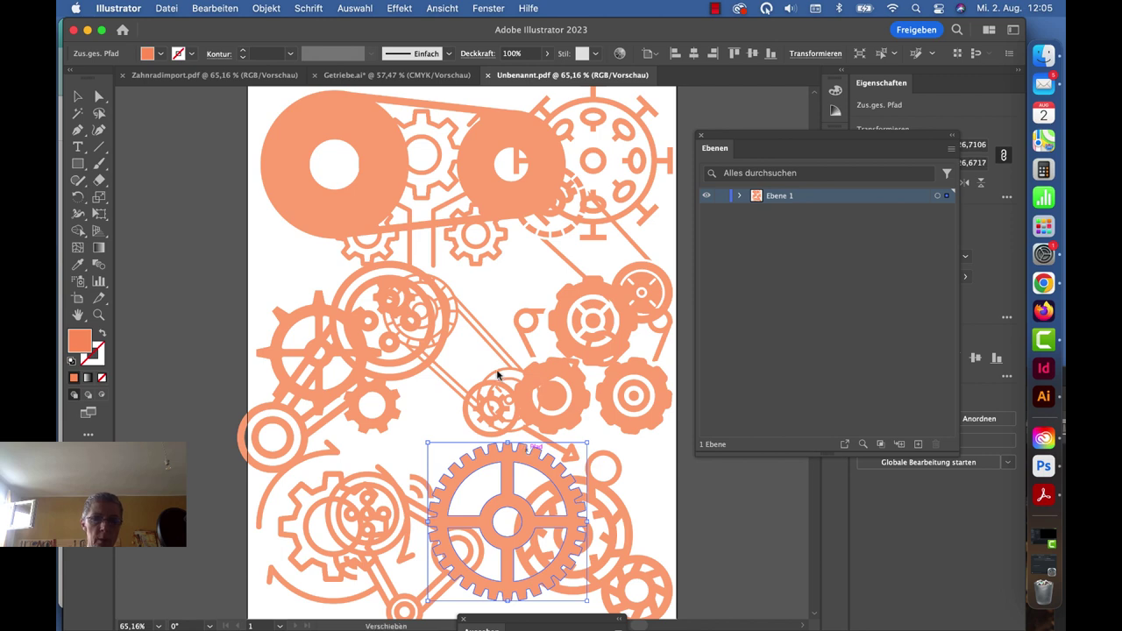
Step: Fill the gear with a new swatch of R=0 G=0 B=0 black
{"action": "left_click", "coordinate": [161, 53]}
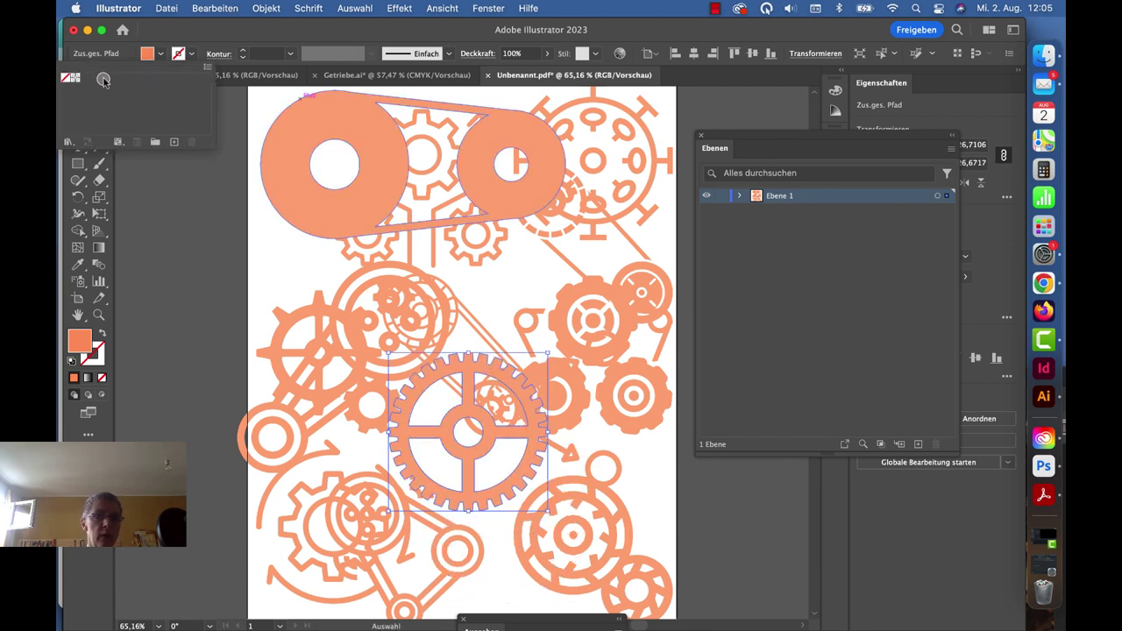
{"action": "left_click", "coordinate": [208, 68]}
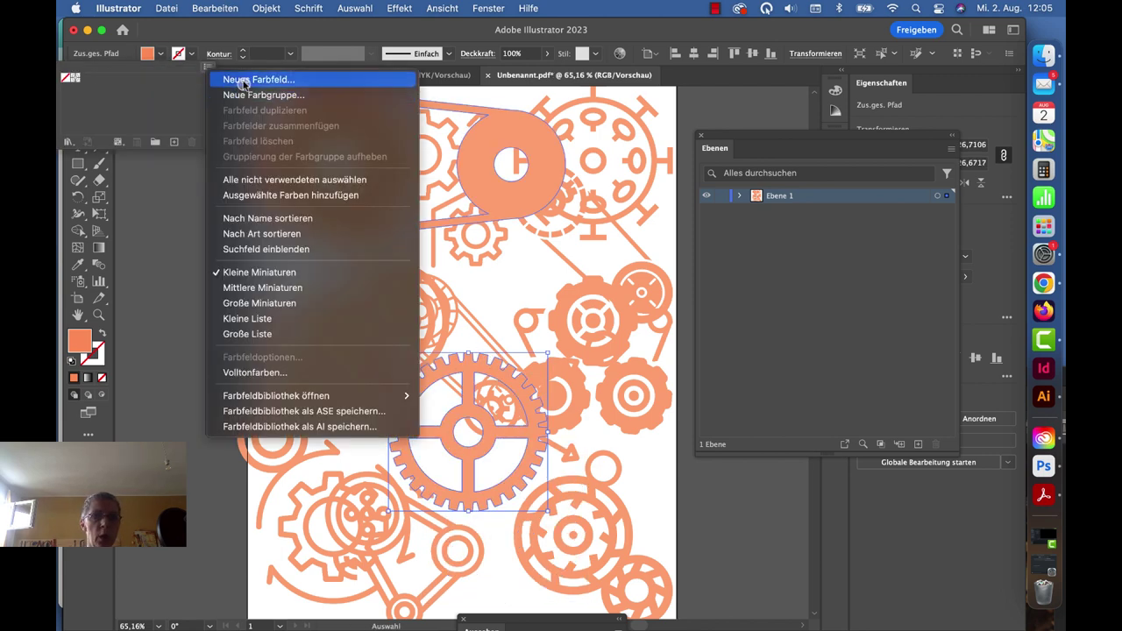
{"action": "left_click", "coordinate": [243, 79]}
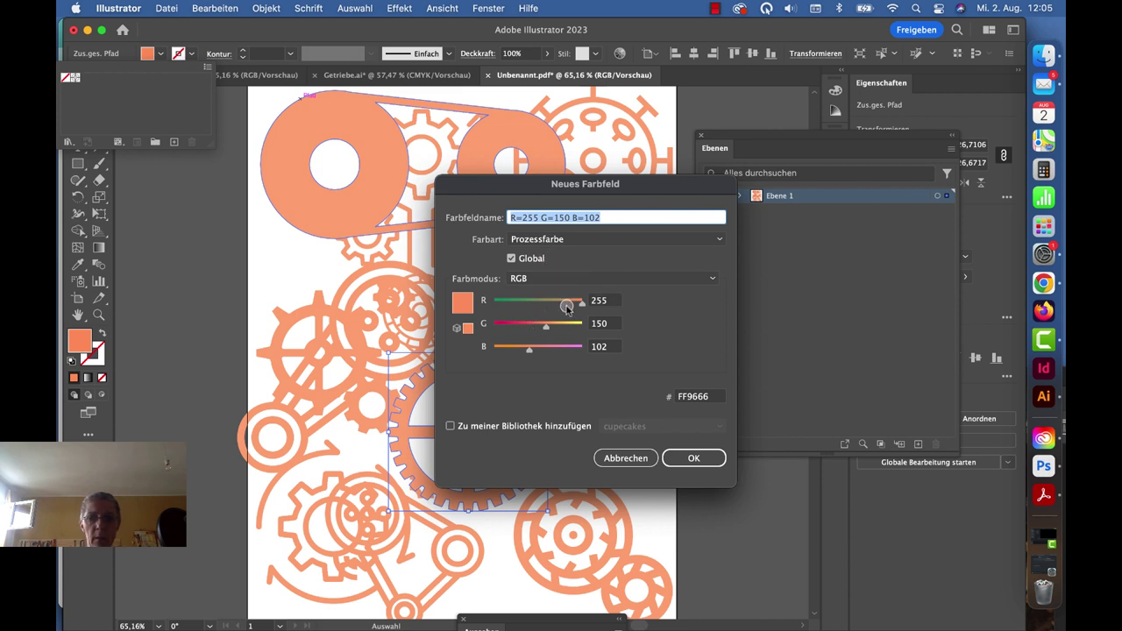
{"action": "mouse_move", "coordinate": [568, 305]}
{"action": "left_mouse_down"}
{"action": "mouse_move", "coordinate": [473, 308]}
{"action": "mouse_move", "coordinate": [459, 353]}
{"action": "left_mouse_up"}
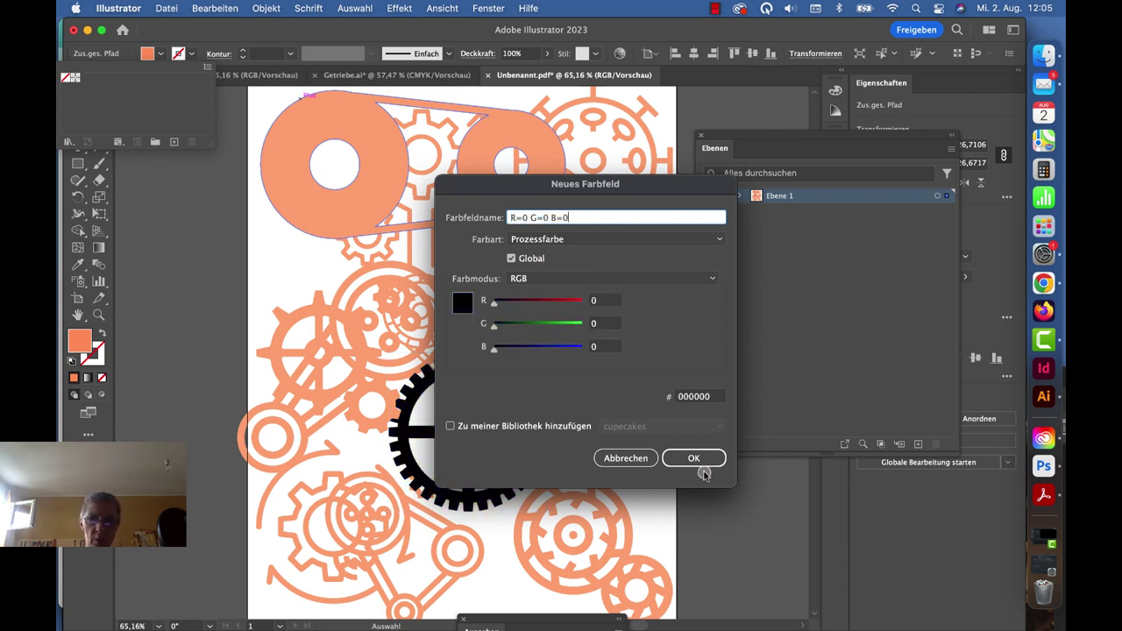
{"action": "left_click", "coordinate": [694, 458]}
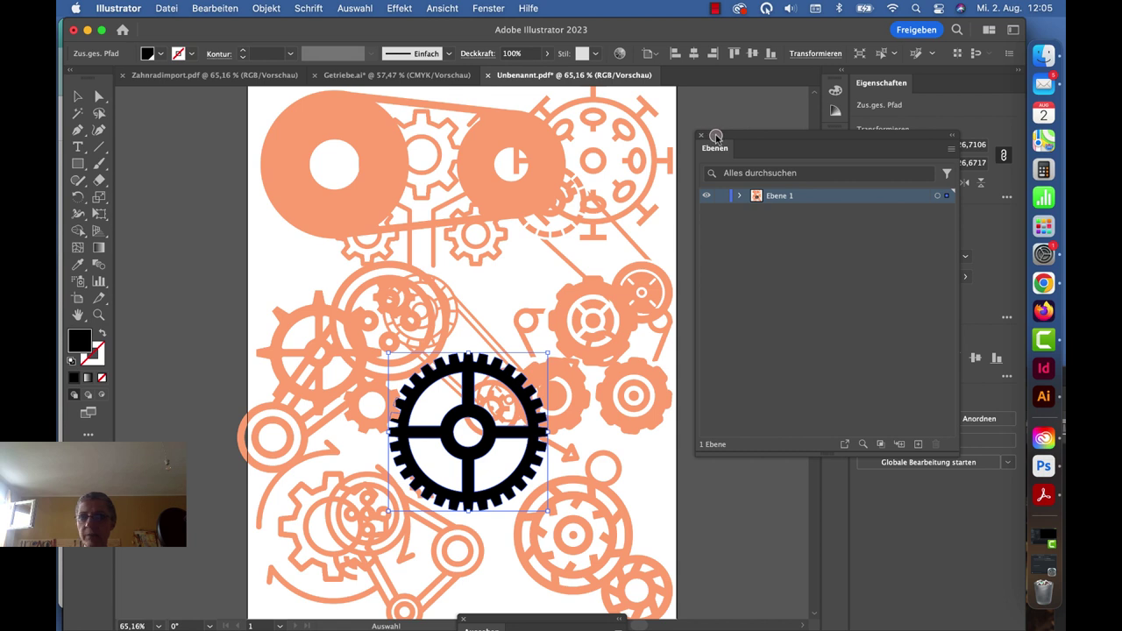
Step: Move the layers panel down and select the top-right gear, belt link and joined circles
{"action": "left_click_drag", "start_coordinate": [715, 138], "coordinate": [715, 405]}
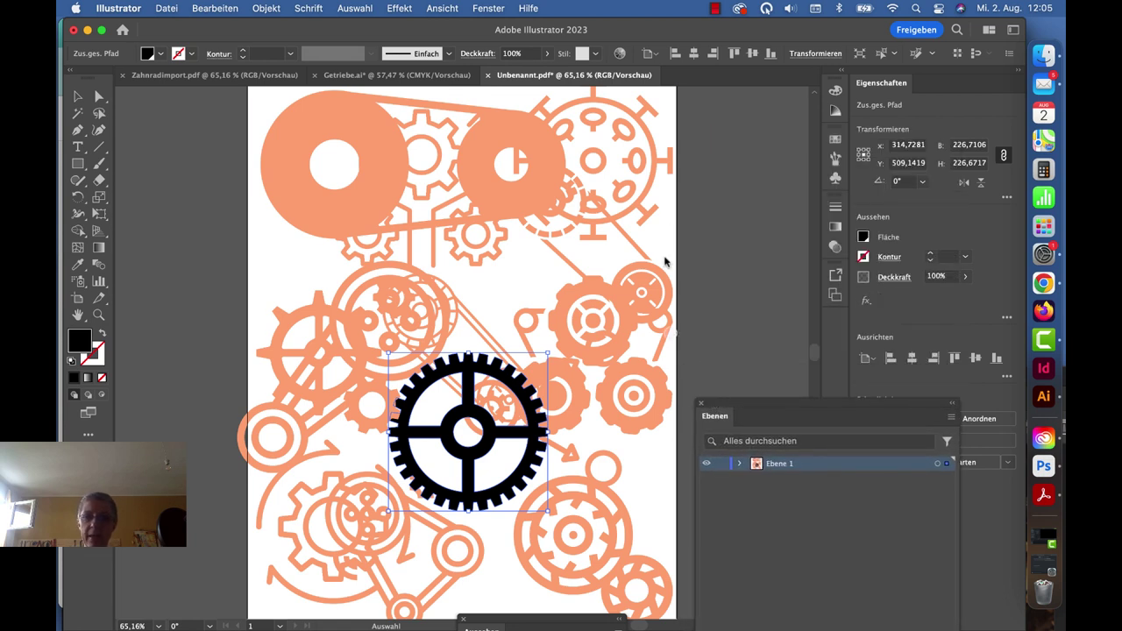
{"action": "left_click", "coordinate": [663, 203]}
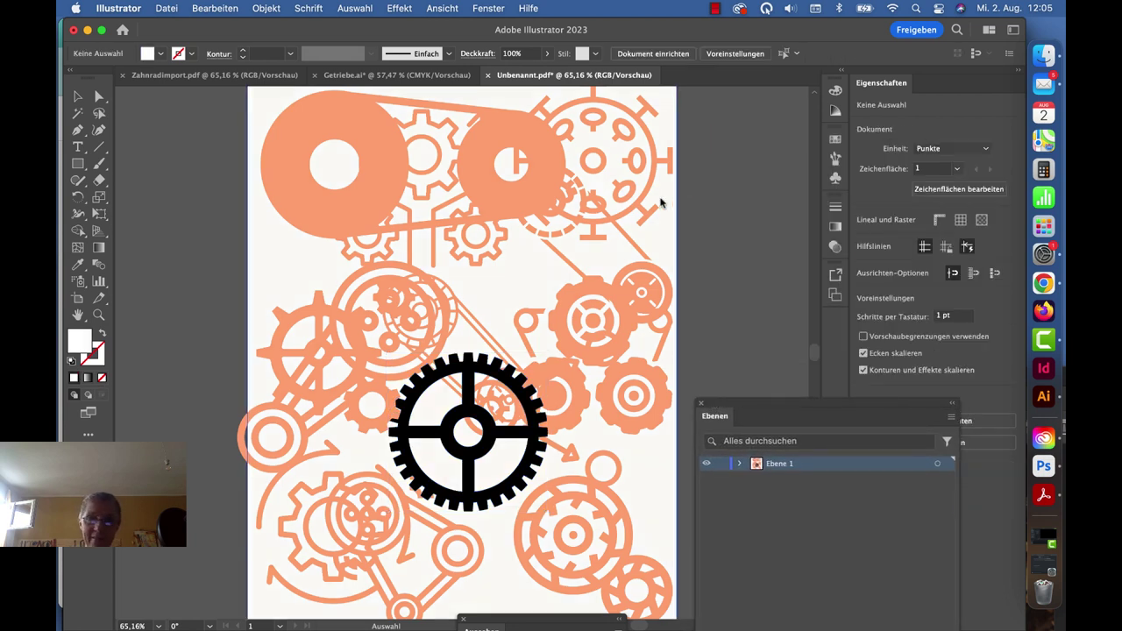
{"action": "left_click", "coordinate": [524, 156]}
{"action": "left_click", "coordinate": [481, 159]}
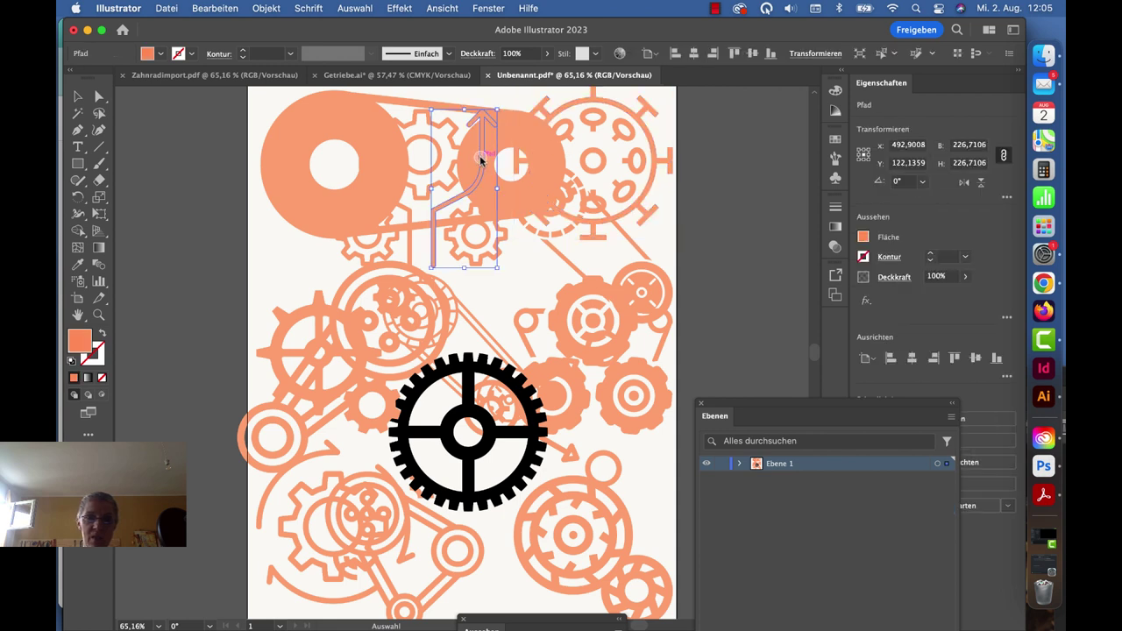
{"action": "left_click", "coordinate": [350, 106]}
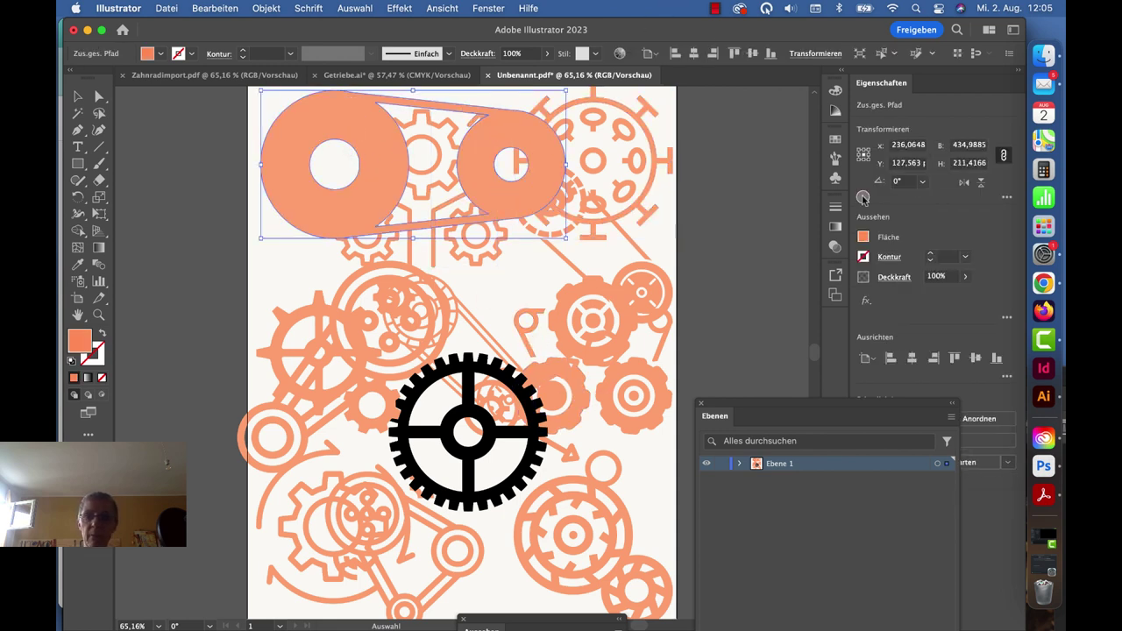
Step: Open and close the symbols library, then bring Acrobat to the front
{"action": "left_click", "coordinate": [836, 179]}
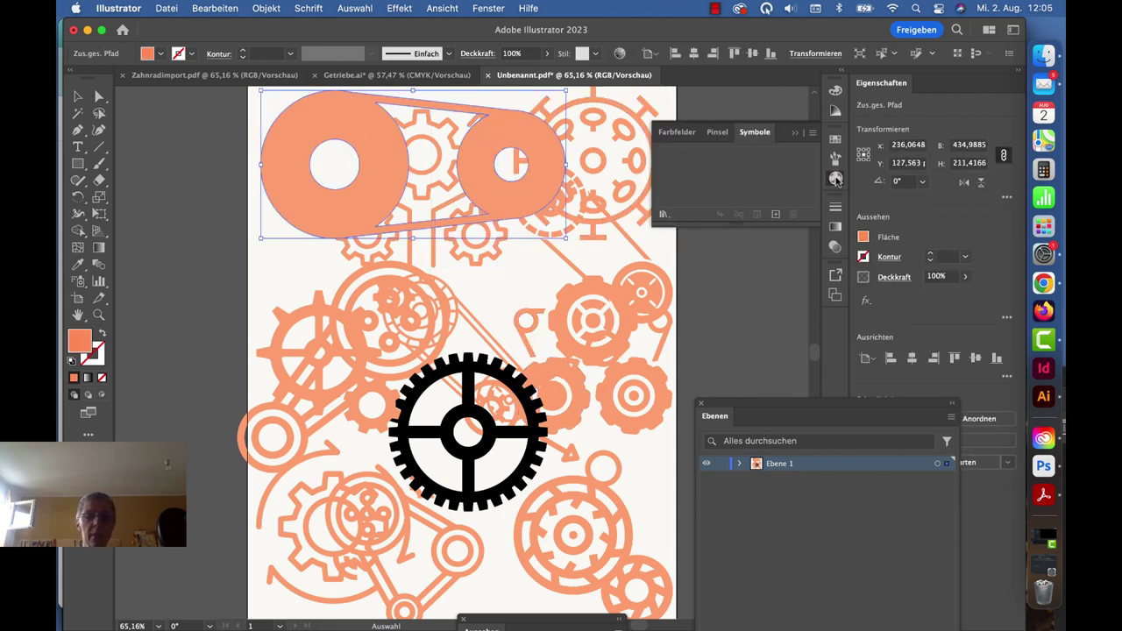
{"action": "left_click", "coordinate": [793, 131]}
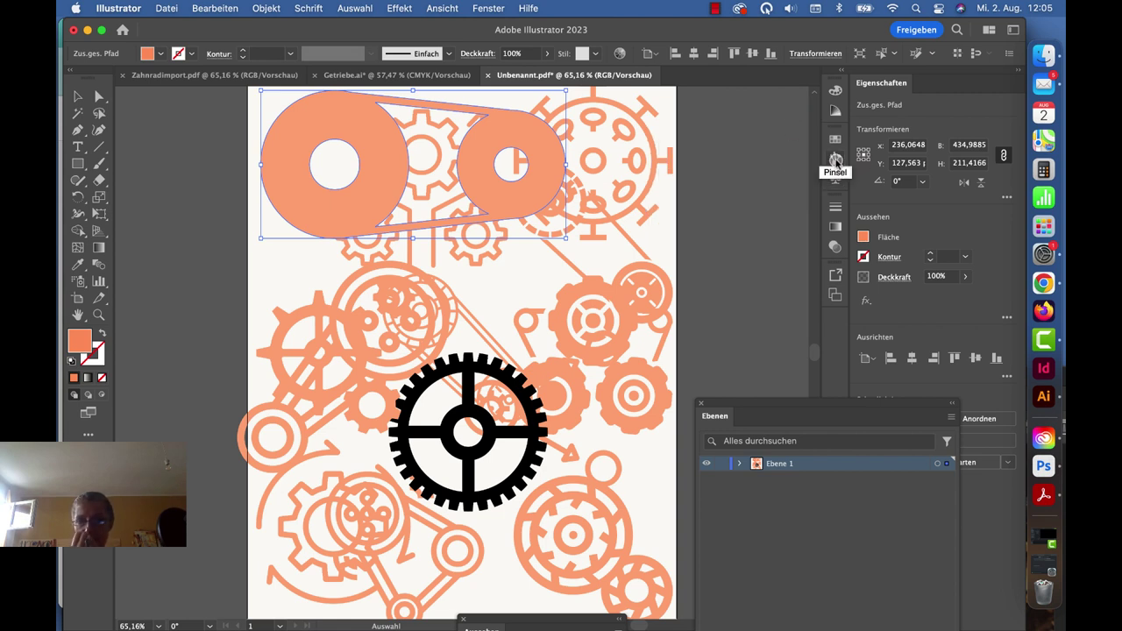
{"action": "scroll", "coordinate": [465, 260], "scroll_direction": "up", "scroll_amount": 2}
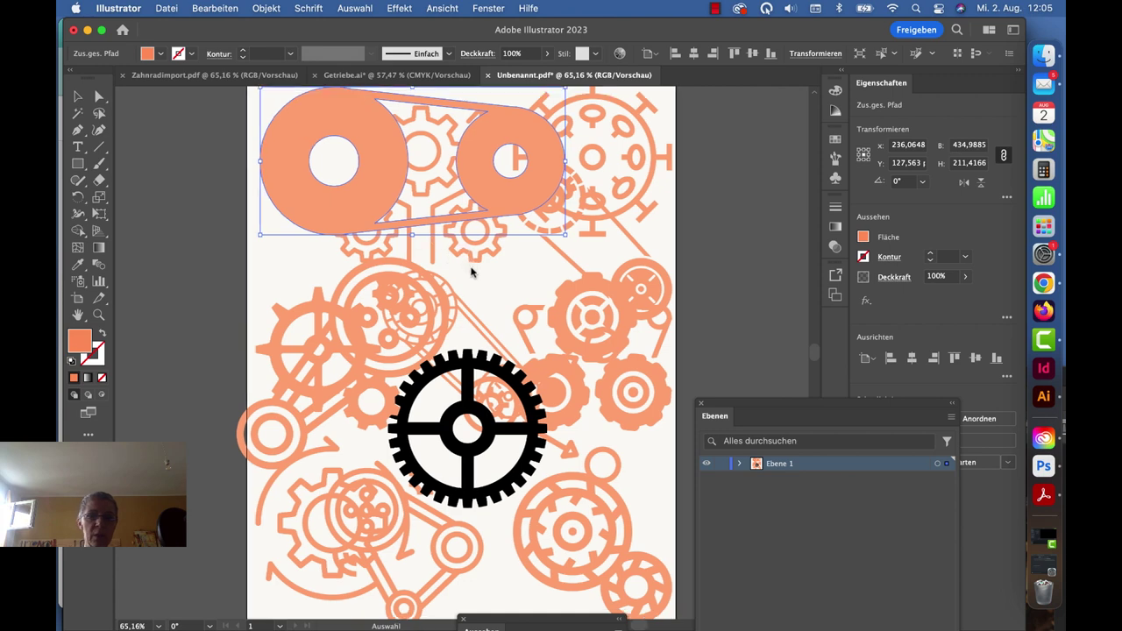
{"action": "scroll", "coordinate": [543, 322], "scroll_direction": "down", "scroll_amount": 1}
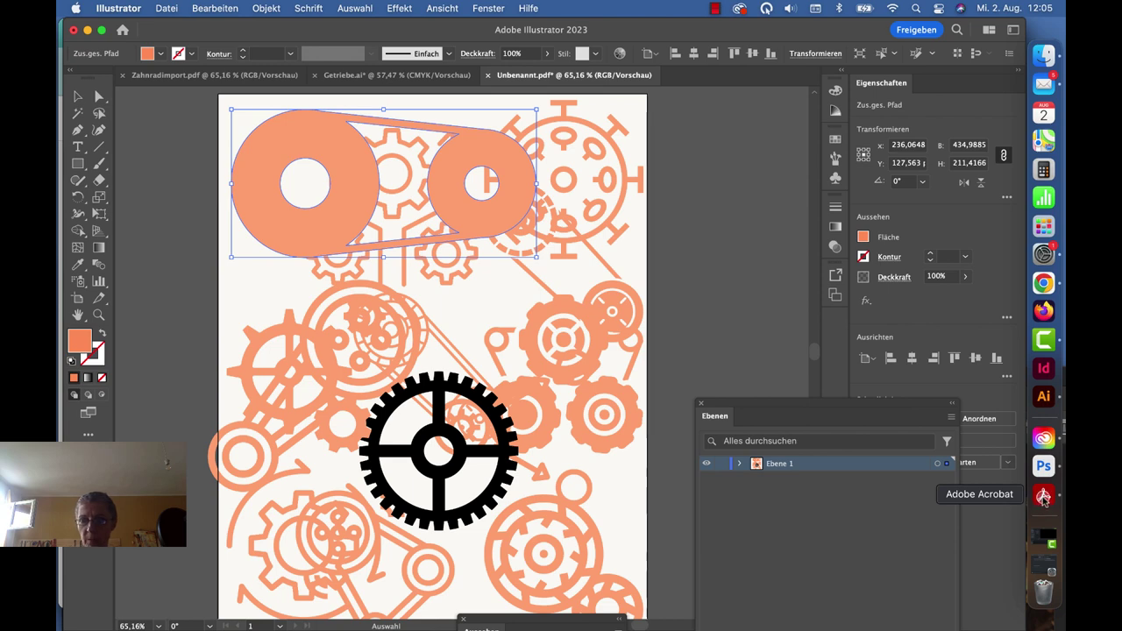
{"action": "left_click", "coordinate": [1043, 497]}
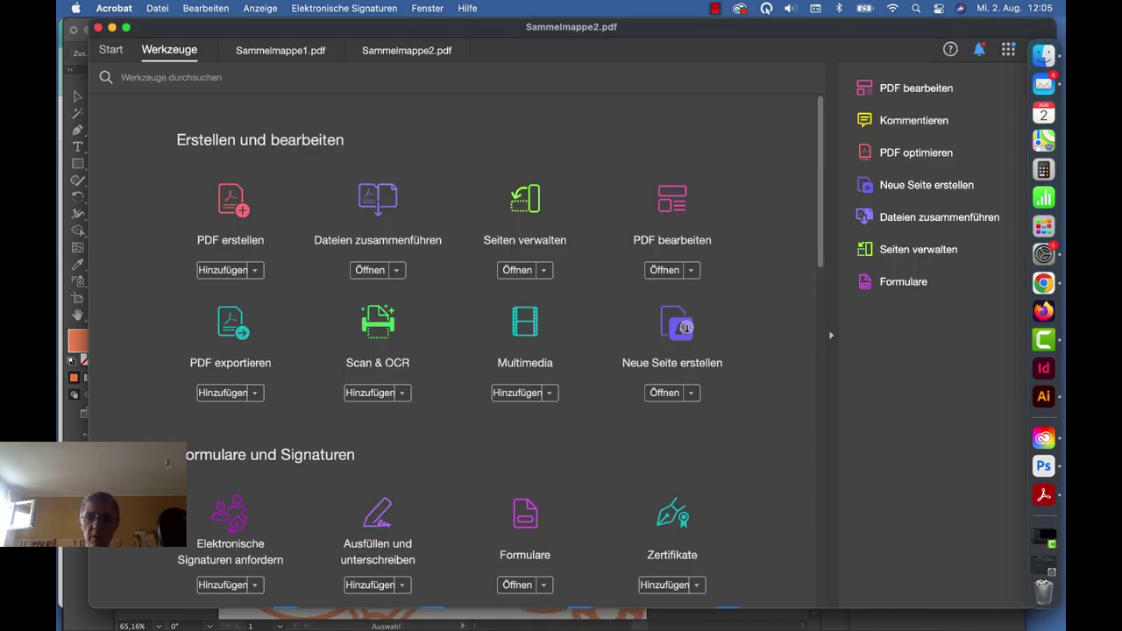
Step: Start a new page in Sammelmappe2.pdf, browse Design-Elemente, then switch to Chrome
{"action": "left_click", "coordinate": [685, 326]}
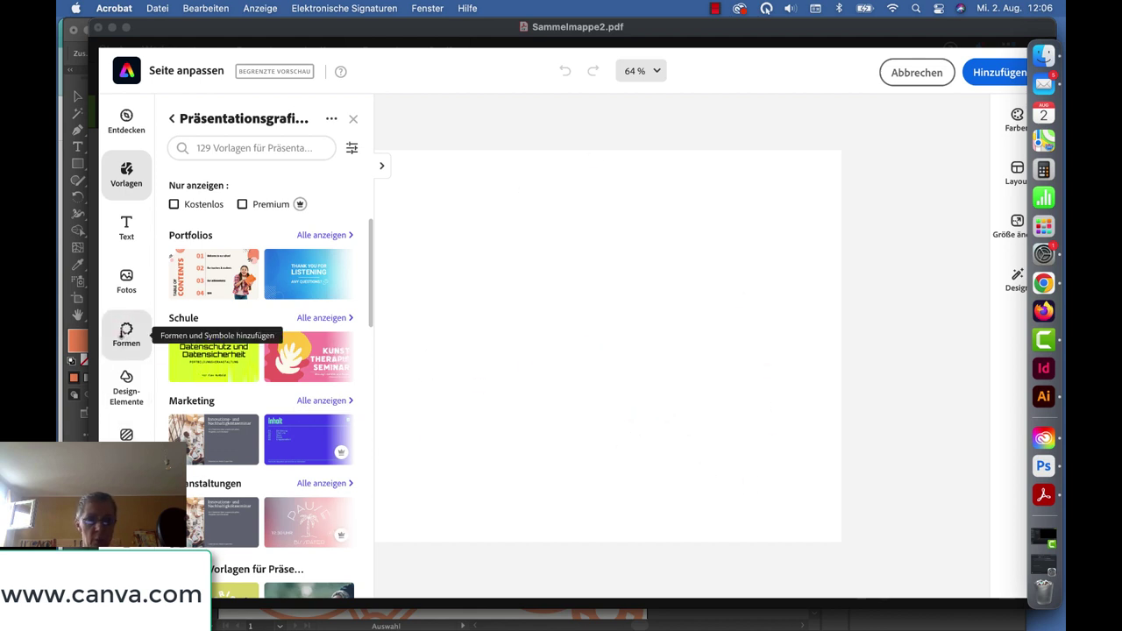
{"action": "left_click", "coordinate": [125, 386]}
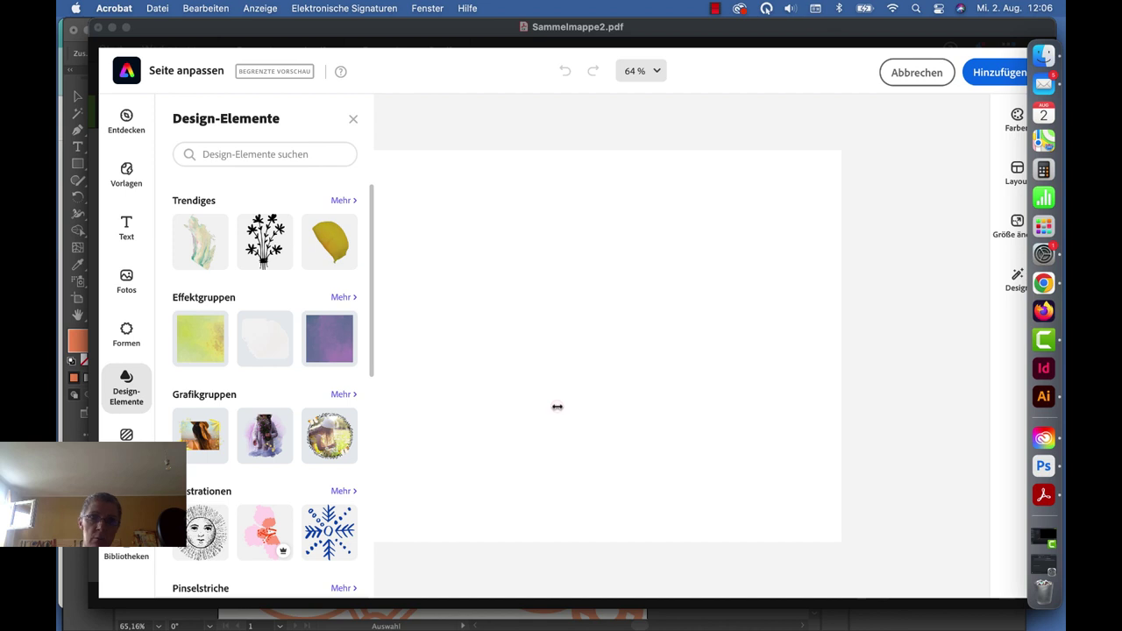
{"action": "scroll", "coordinate": [249, 447], "scroll_direction": "down", "scroll_amount": 5}
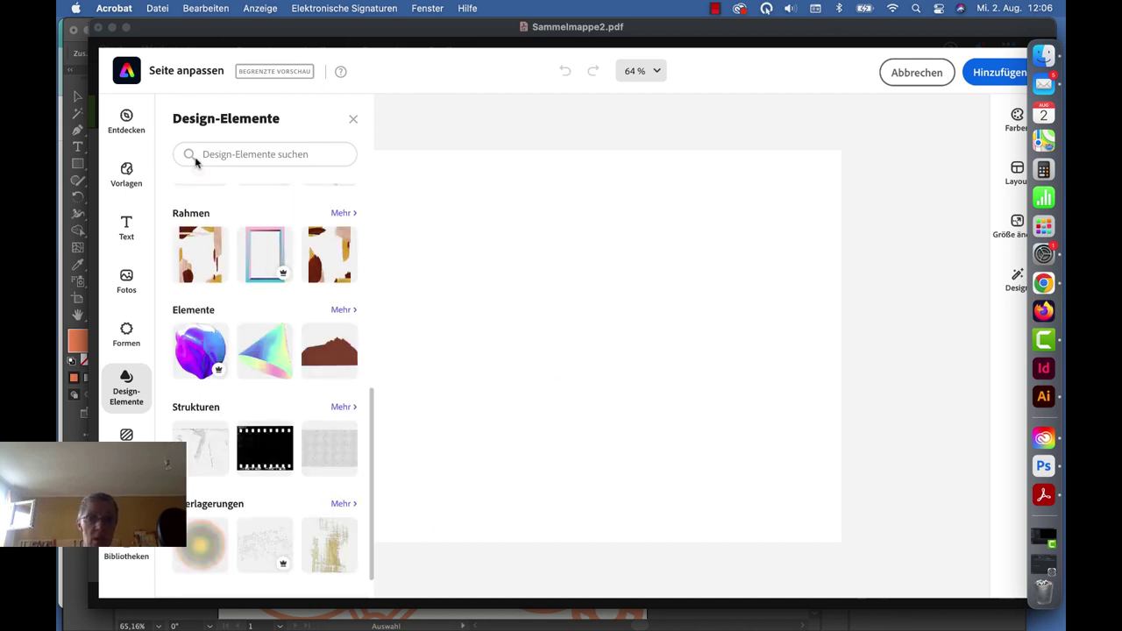
{"action": "scroll", "coordinate": [263, 430], "scroll_direction": "up", "scroll_amount": 3}
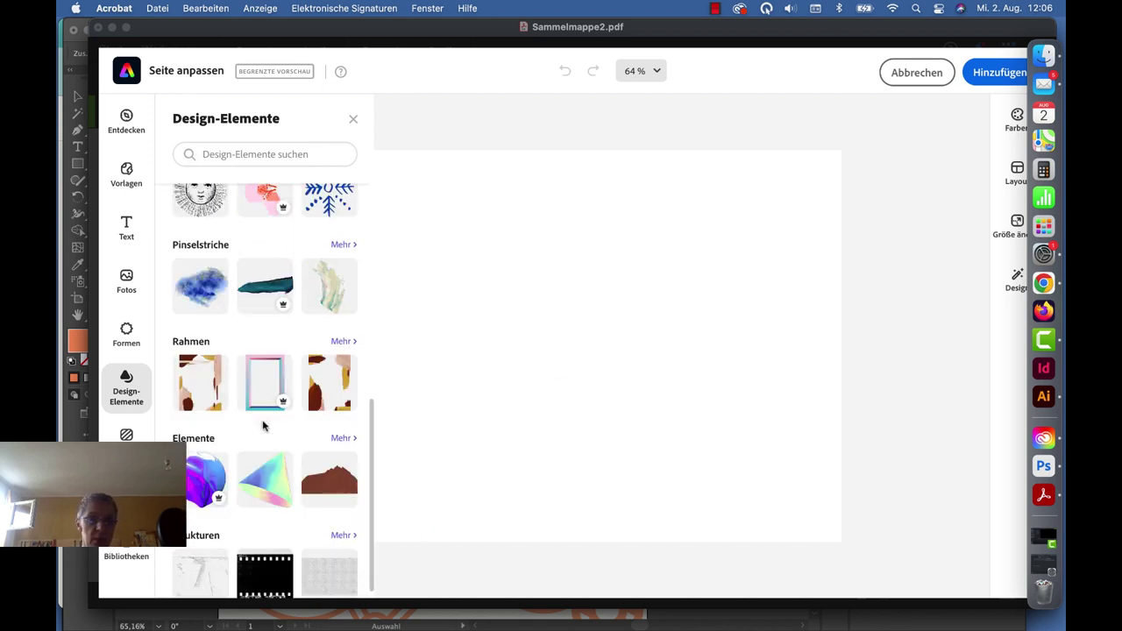
{"action": "scroll", "coordinate": [252, 422], "scroll_direction": "up", "scroll_amount": 2}
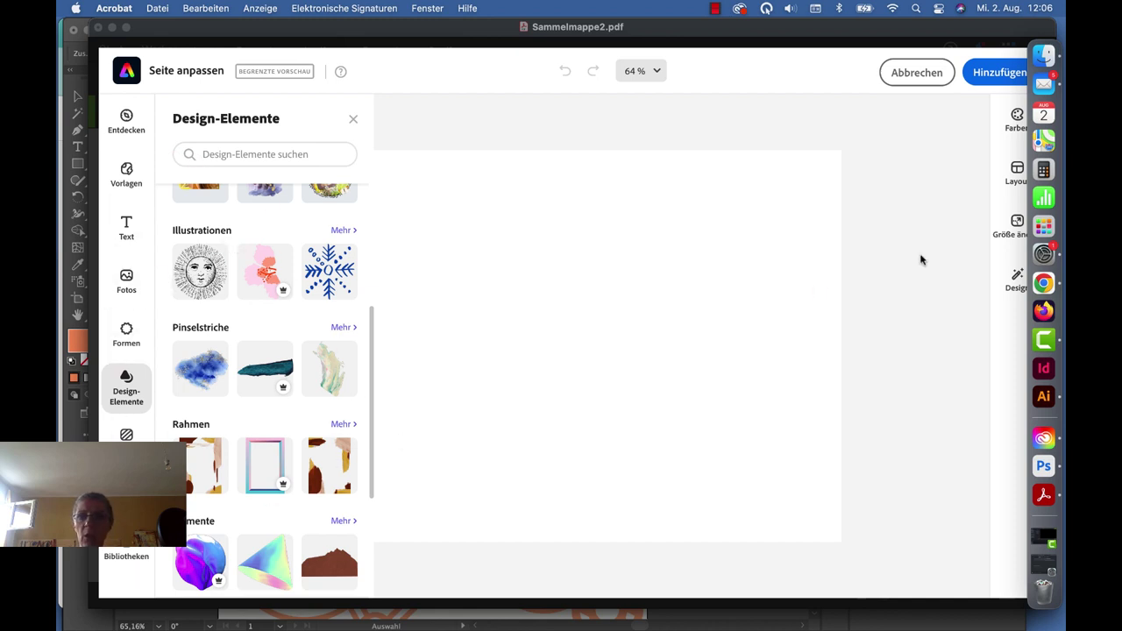
{"action": "left_click", "coordinate": [1046, 285]}
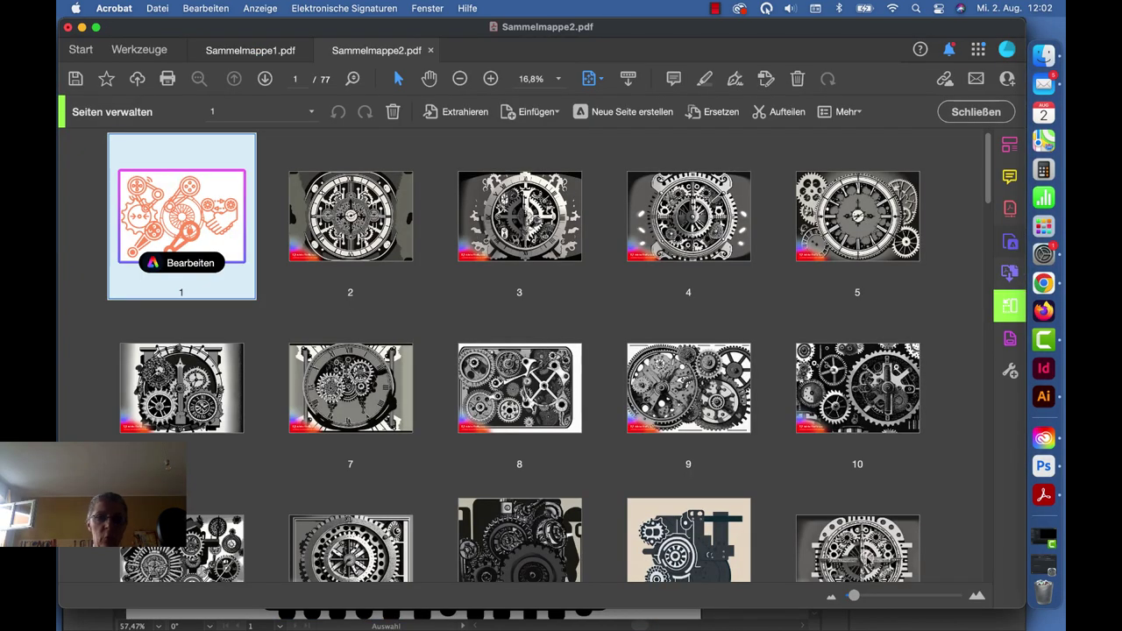
{"action": "scroll", "coordinate": [625, 327], "scroll_direction": "down", "scroll_amount": 5}
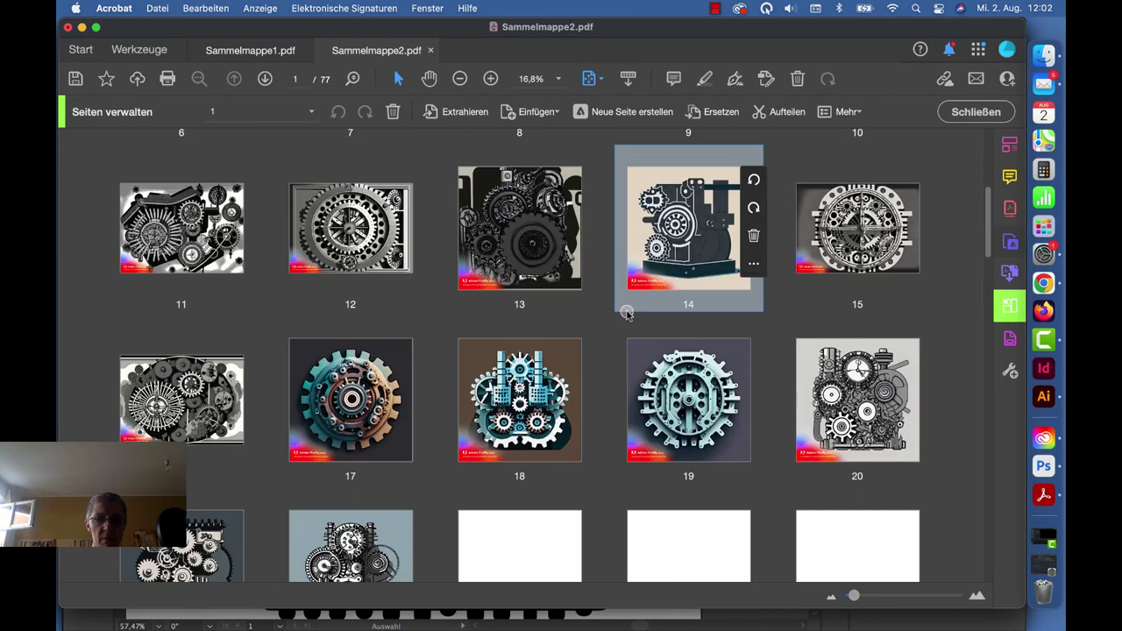
Step: Select page 33, the hourglass workshop image, in the page thumbnails and return to the full-page view
{"action": "scroll", "coordinate": [625, 327], "scroll_direction": "up", "scroll_amount": 6}
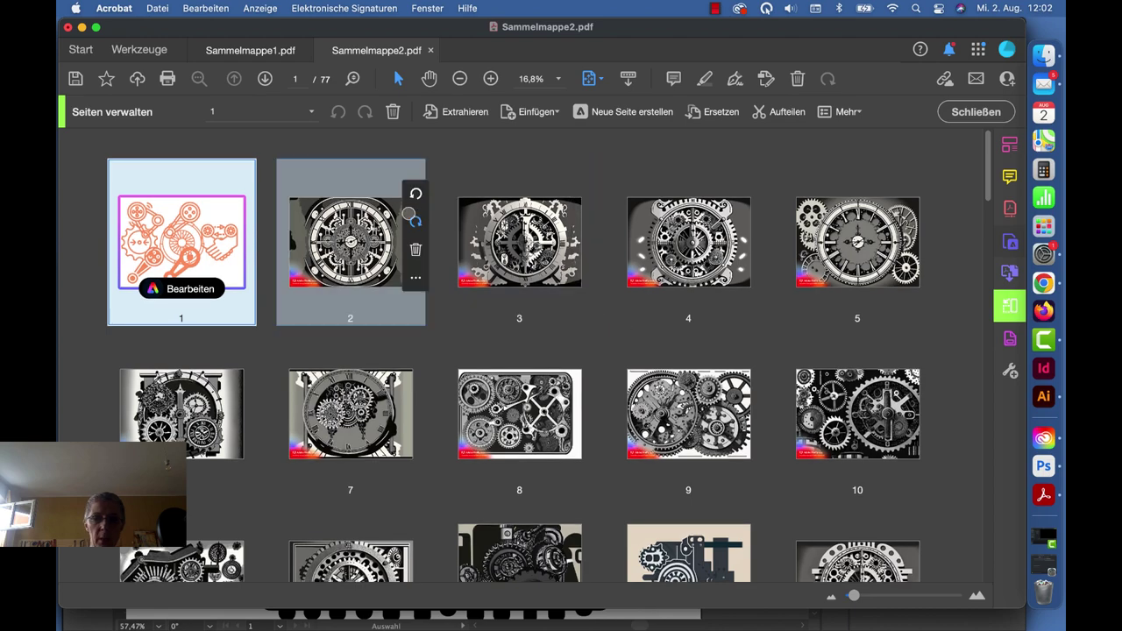
{"action": "scroll", "coordinate": [398, 273], "scroll_direction": "down", "scroll_amount": 2}
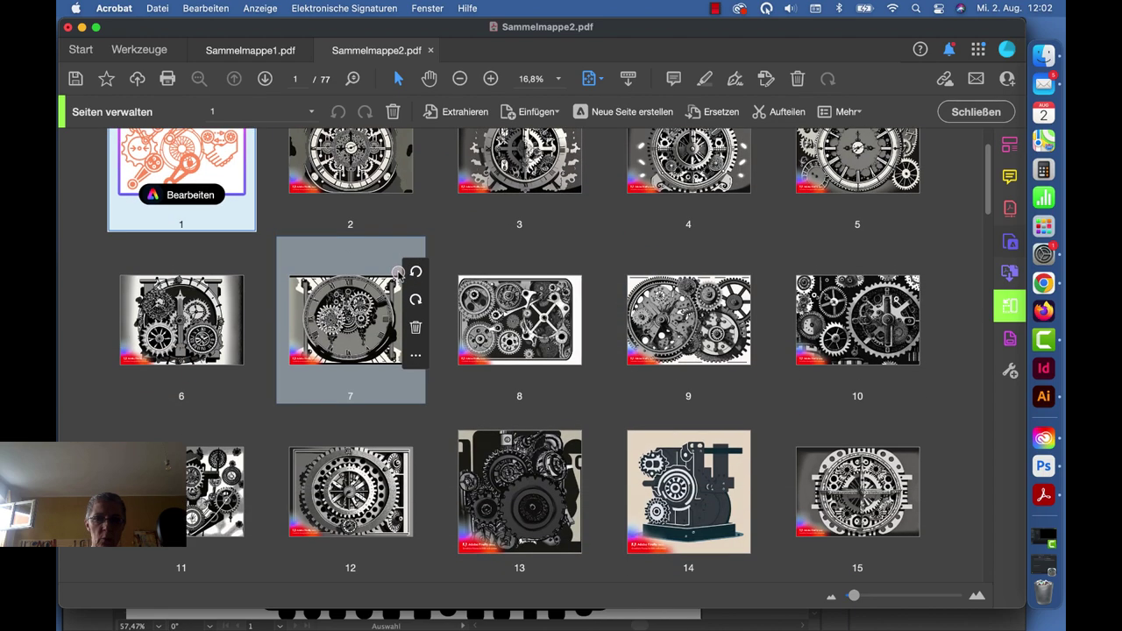
{"action": "scroll", "coordinate": [398, 274], "scroll_direction": "down", "scroll_amount": 3}
{"action": "scroll", "coordinate": [398, 274], "scroll_direction": "down", "scroll_amount": 3}
{"action": "scroll", "coordinate": [398, 273], "scroll_direction": "down", "scroll_amount": 2}
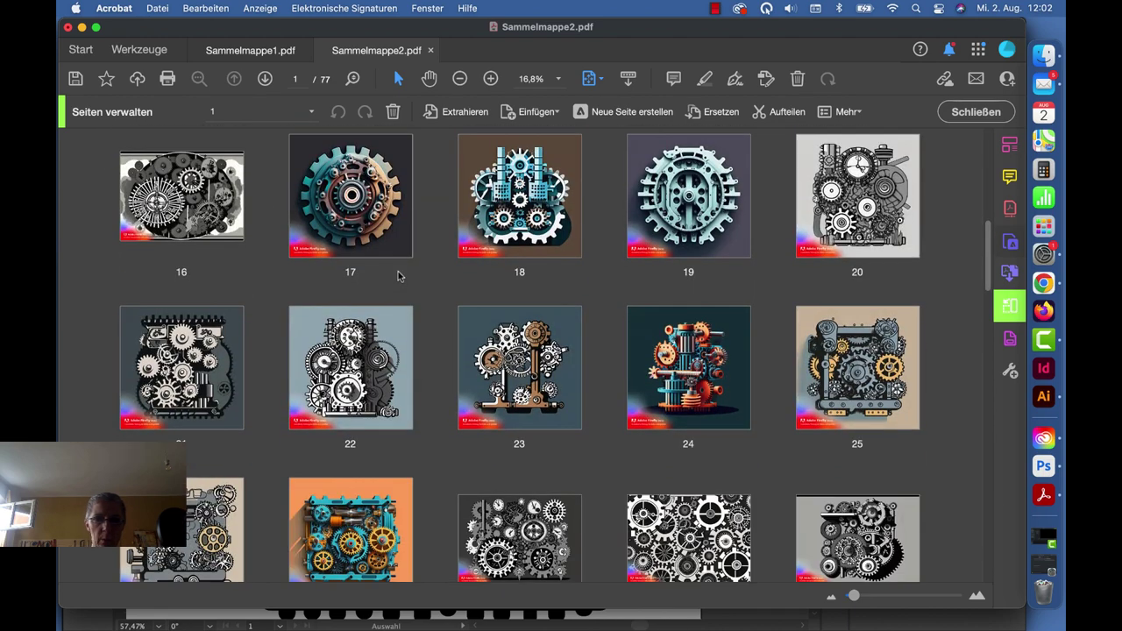
{"action": "scroll", "coordinate": [398, 276], "scroll_direction": "down", "scroll_amount": 2}
{"action": "scroll", "coordinate": [398, 276], "scroll_direction": "down", "scroll_amount": 2}
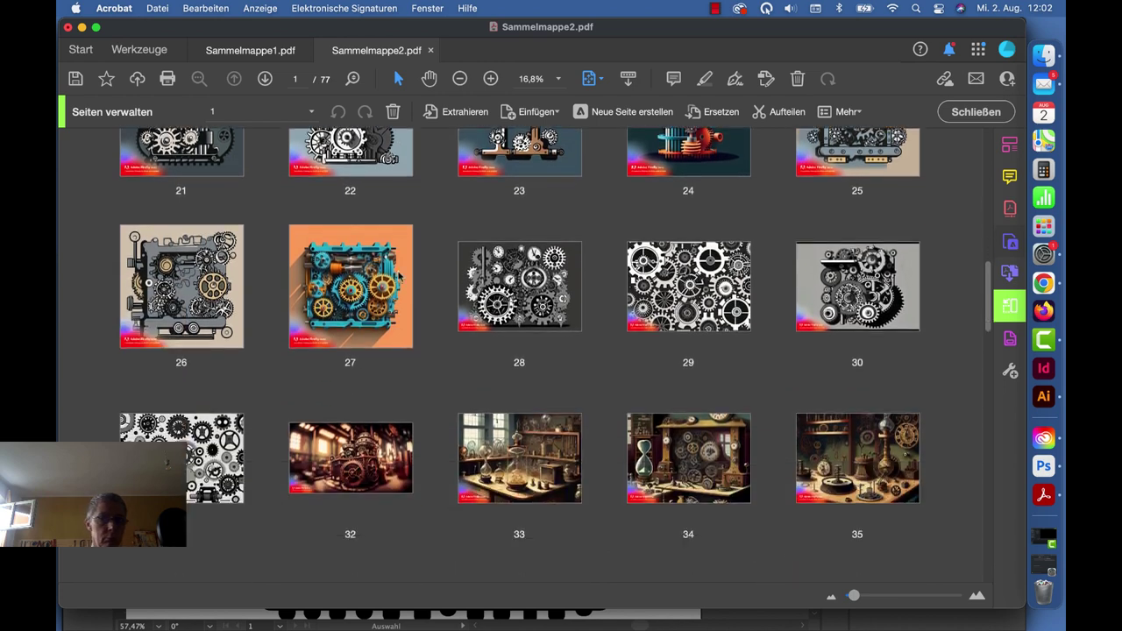
{"action": "scroll", "coordinate": [398, 277], "scroll_direction": "down", "scroll_amount": 2}
{"action": "mouse_move", "coordinate": [324, 313]}
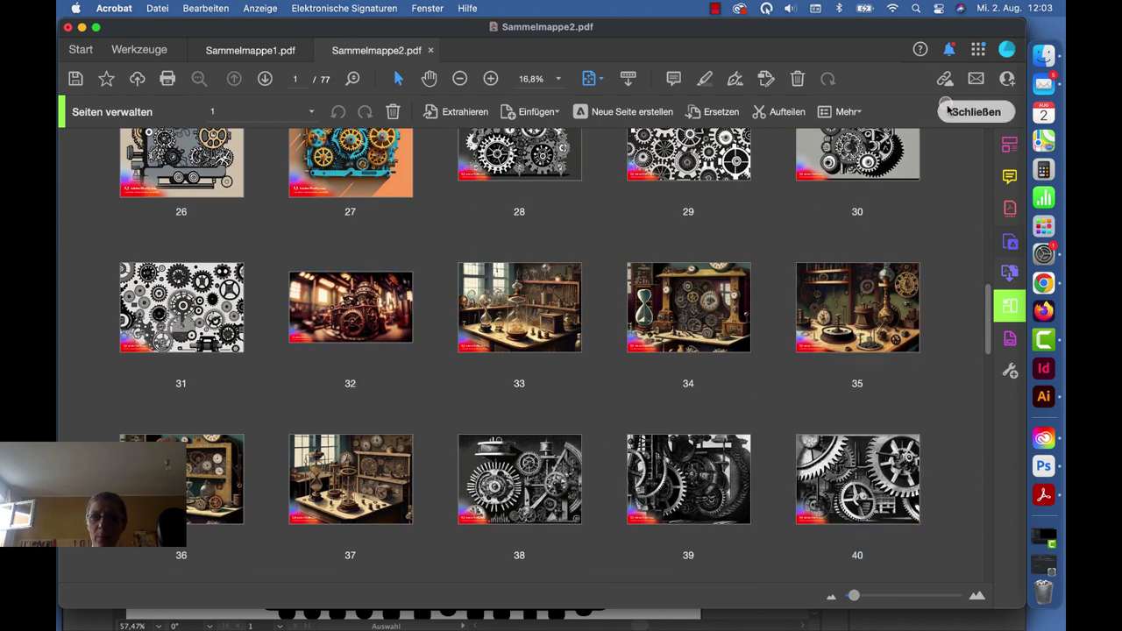
{"action": "left_click", "coordinate": [490, 319]}
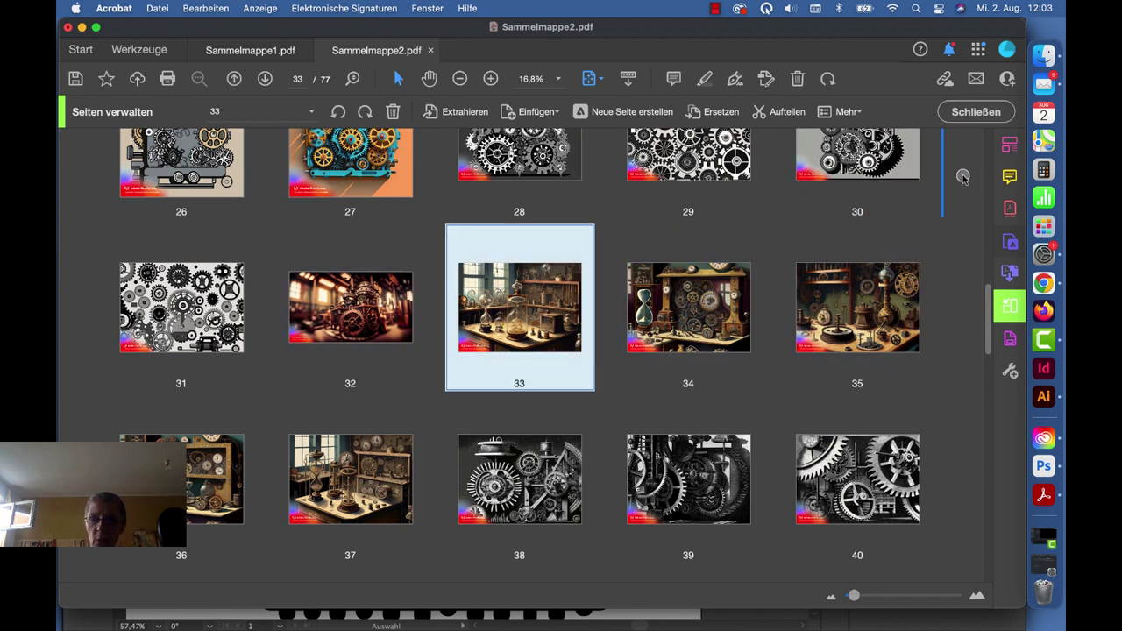
{"action": "mouse_move", "coordinate": [561, 406]}
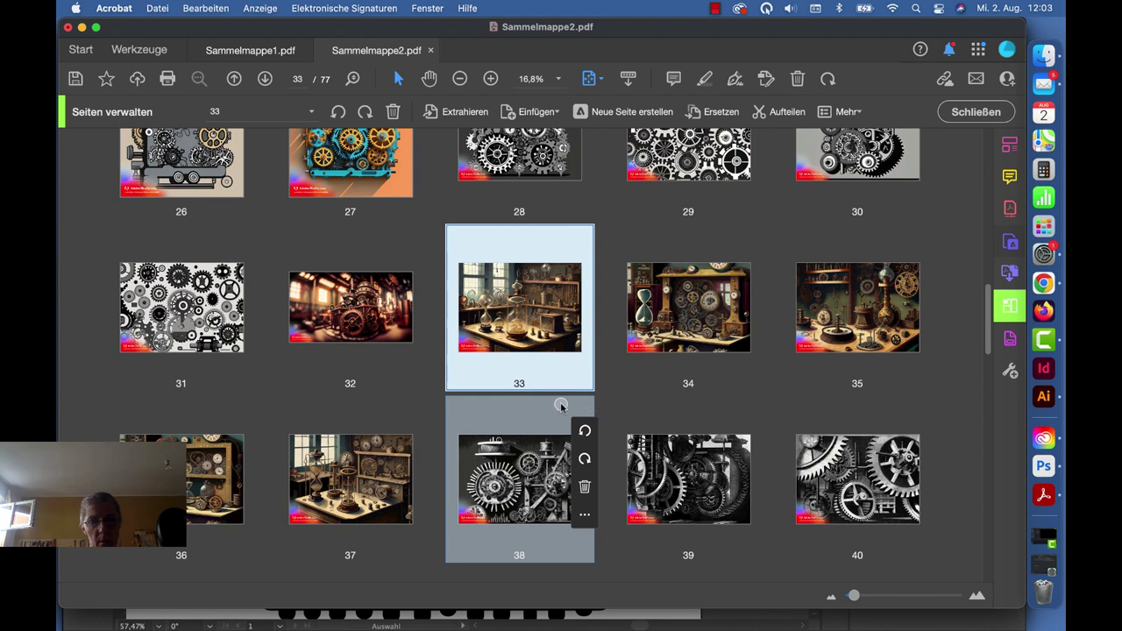
{"action": "mouse_move", "coordinate": [223, 373]}
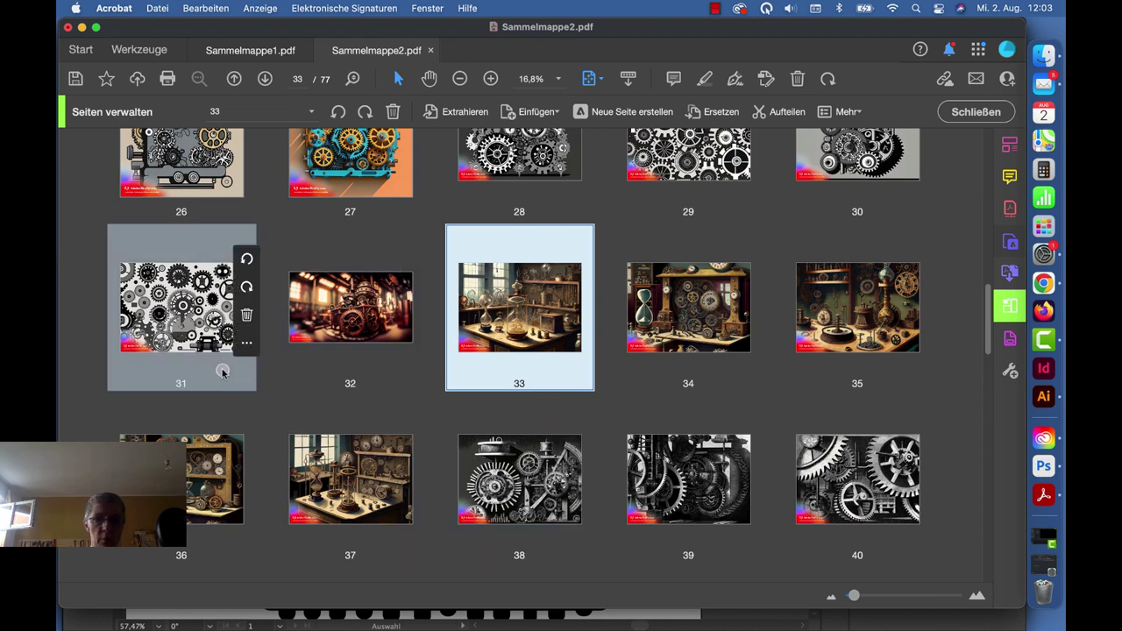
{"action": "left_click", "coordinate": [976, 112]}
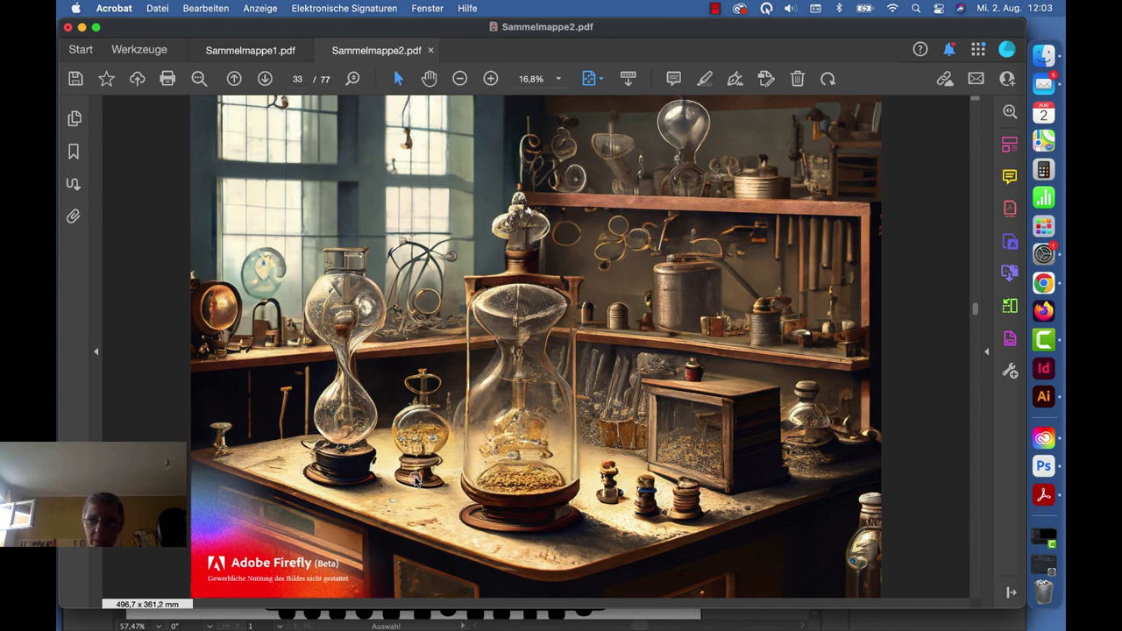
Step: Scroll through the Firefly gear images in Sammelmappe2.pdf from page 33 down to page 76 of 77
{"action": "scroll", "coordinate": [417, 480], "scroll_direction": "down", "scroll_amount": 1}
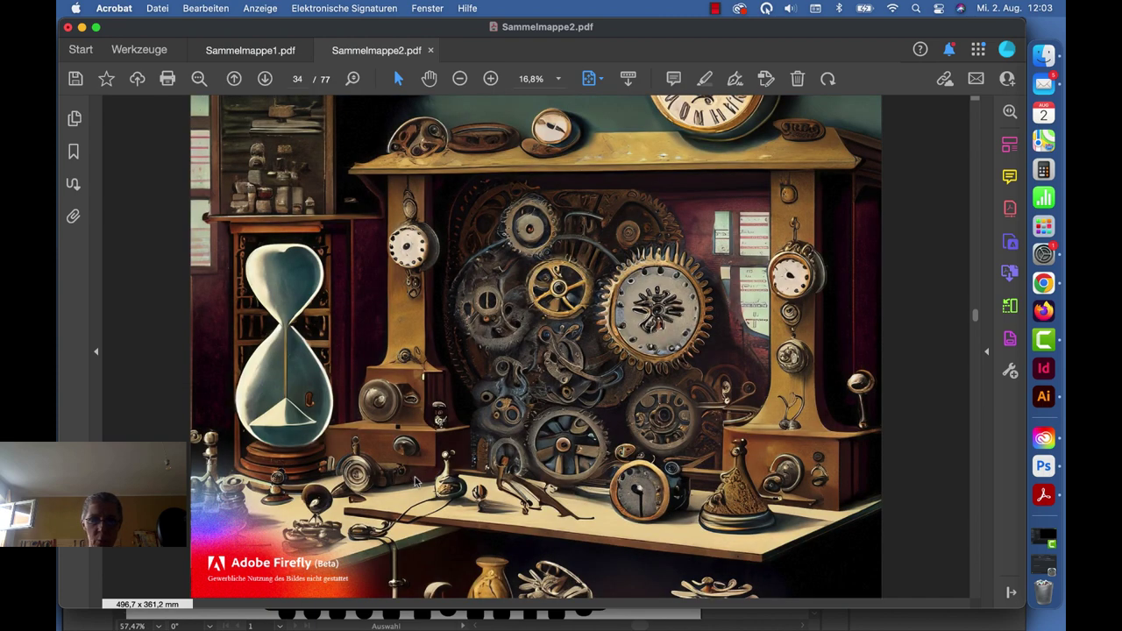
{"action": "scroll", "coordinate": [417, 480], "scroll_direction": "down", "scroll_amount": 1}
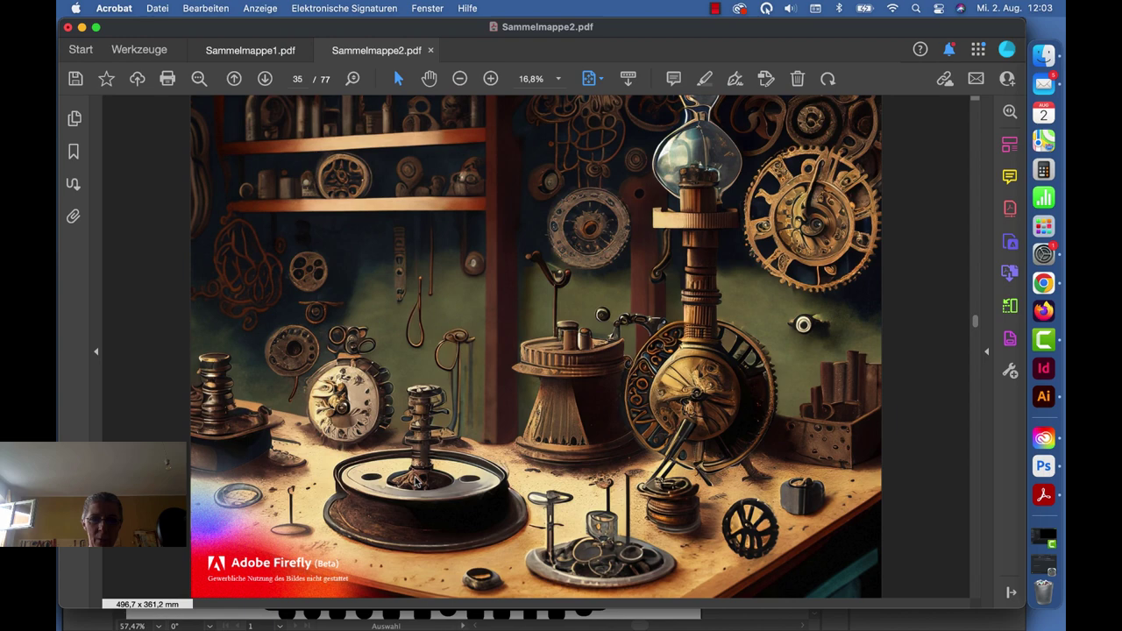
{"action": "scroll", "coordinate": [417, 479], "scroll_direction": "down", "scroll_amount": 1}
{"action": "scroll", "coordinate": [417, 479], "scroll_direction": "down", "scroll_amount": 2}
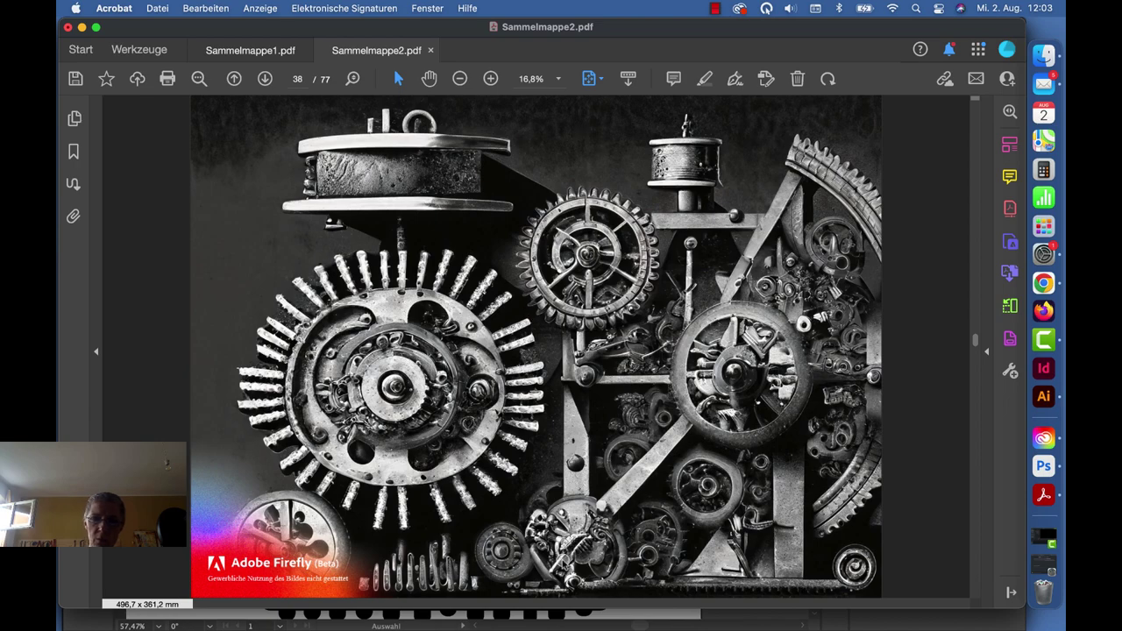
{"action": "scroll", "coordinate": [417, 479], "scroll_direction": "down", "scroll_amount": 1}
{"action": "scroll", "coordinate": [417, 479], "scroll_direction": "down", "scroll_amount": 1}
{"action": "scroll", "coordinate": [563, 561], "scroll_direction": "down", "scroll_amount": 2}
{"action": "scroll", "coordinate": [563, 560], "scroll_direction": "down", "scroll_amount": 1}
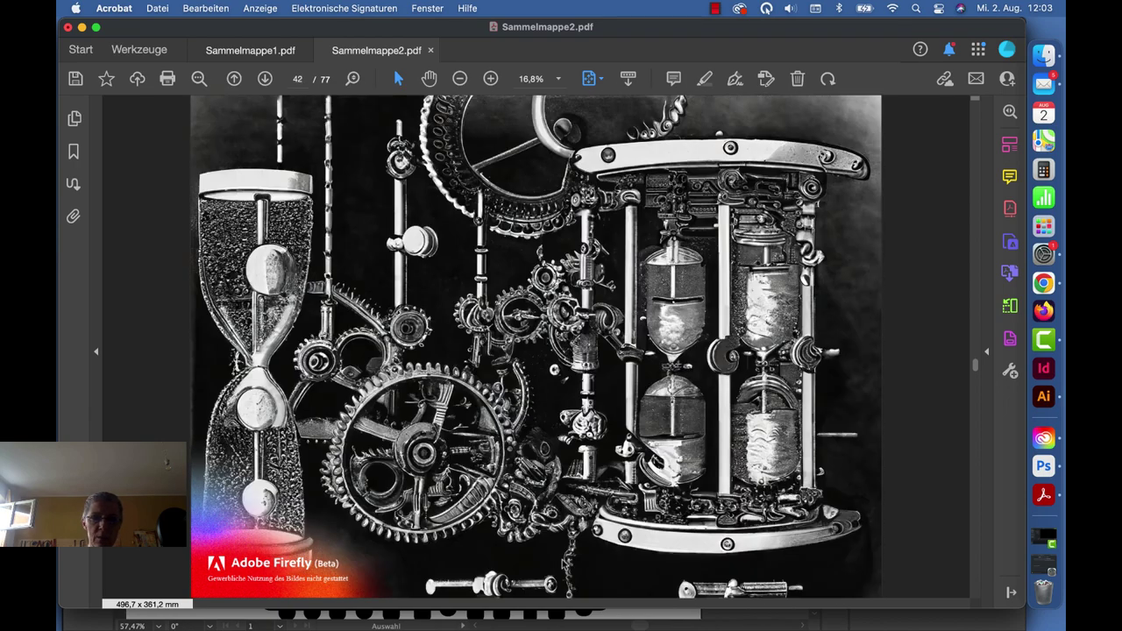
{"action": "scroll", "coordinate": [562, 561], "scroll_direction": "down", "scroll_amount": 2}
{"action": "scroll", "coordinate": [563, 565], "scroll_direction": "down", "scroll_amount": 1}
{"action": "scroll", "coordinate": [563, 566], "scroll_direction": "down", "scroll_amount": 1}
{"action": "scroll", "coordinate": [562, 566], "scroll_direction": "down", "scroll_amount": 1}
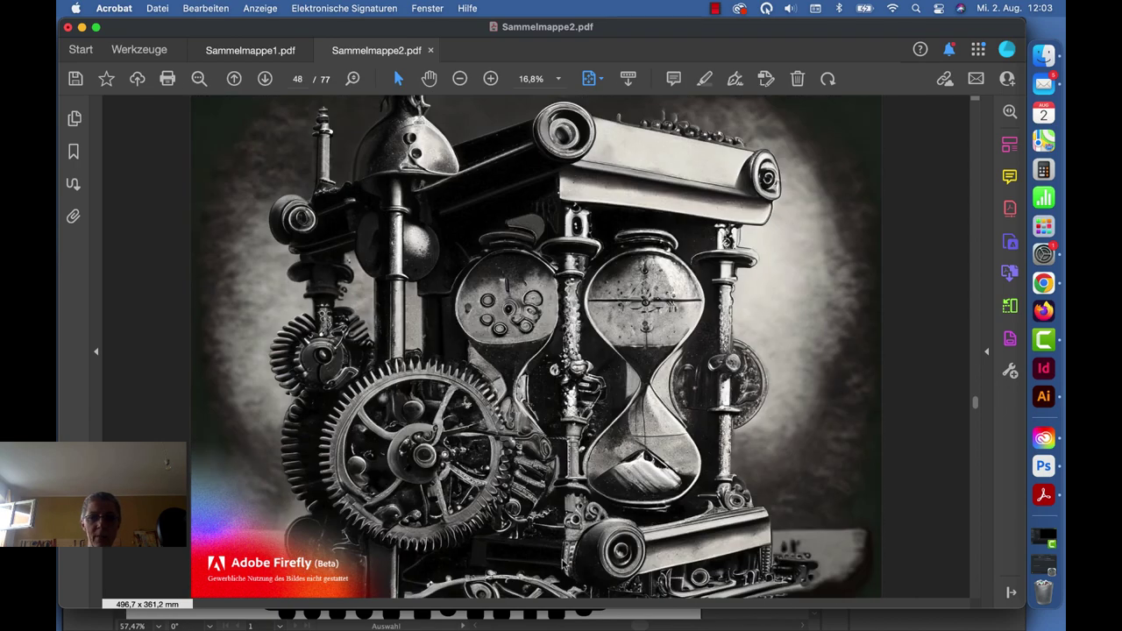
{"action": "scroll", "coordinate": [563, 565], "scroll_direction": "down", "scroll_amount": 1}
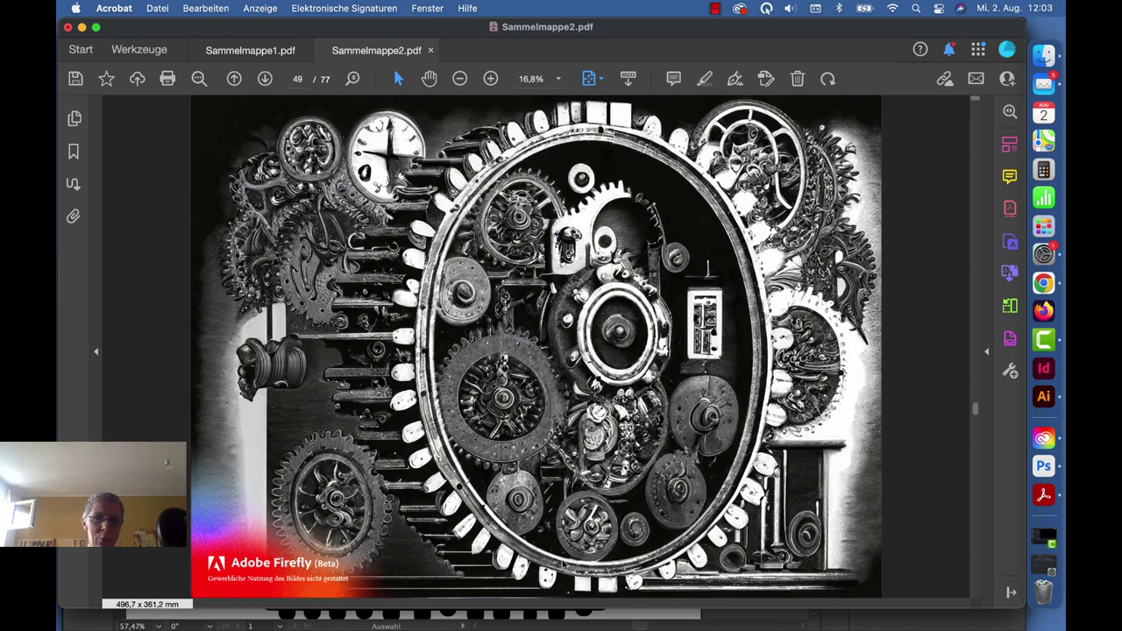
{"action": "scroll", "coordinate": [562, 565], "scroll_direction": "down", "scroll_amount": 1}
{"action": "scroll", "coordinate": [563, 565], "scroll_direction": "down", "scroll_amount": 1}
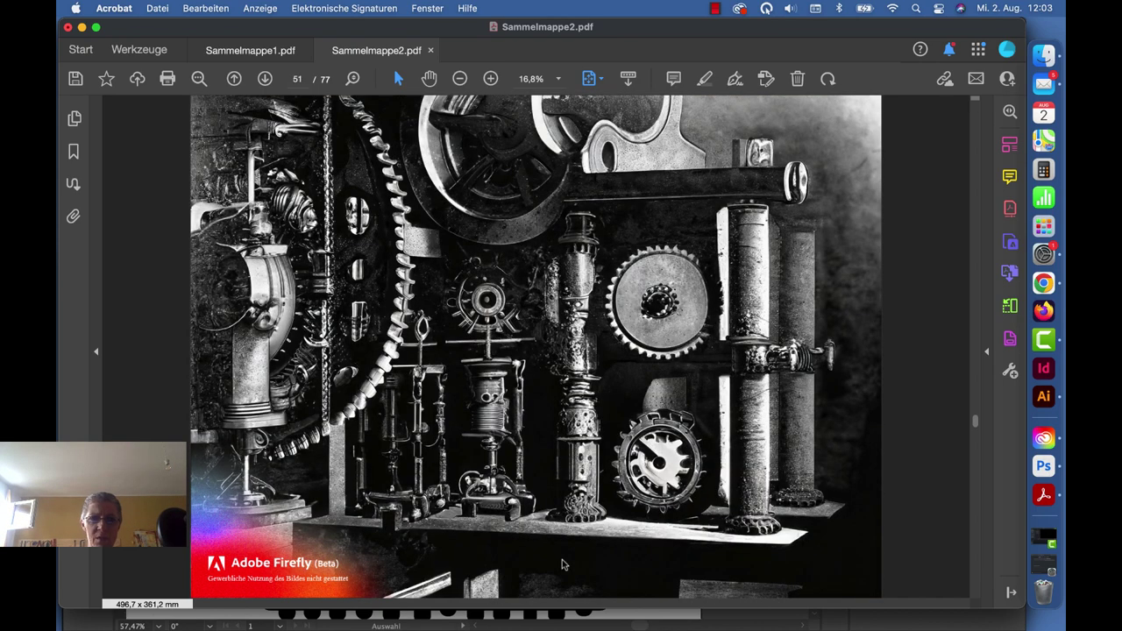
{"action": "scroll", "coordinate": [562, 566], "scroll_direction": "down", "scroll_amount": 1}
{"action": "scroll", "coordinate": [563, 566], "scroll_direction": "down", "scroll_amount": 1}
{"action": "scroll", "coordinate": [563, 565], "scroll_direction": "down", "scroll_amount": 1}
{"action": "scroll", "coordinate": [562, 565], "scroll_direction": "down", "scroll_amount": 2}
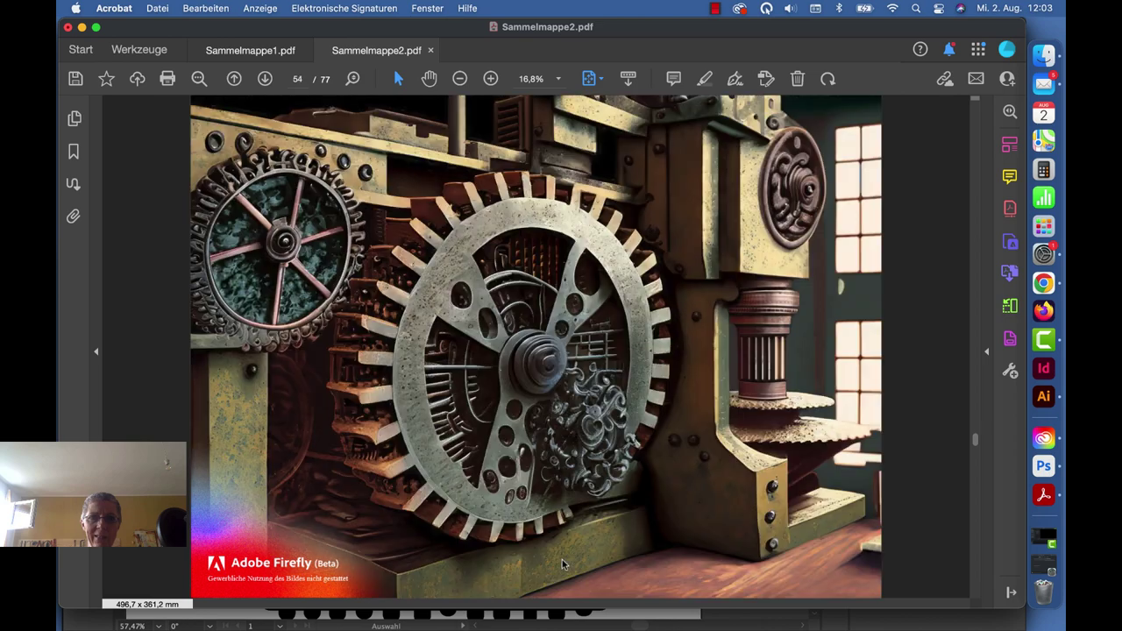
{"action": "scroll", "coordinate": [562, 565], "scroll_direction": "down", "scroll_amount": 1}
{"action": "scroll", "coordinate": [562, 565], "scroll_direction": "down", "scroll_amount": 1}
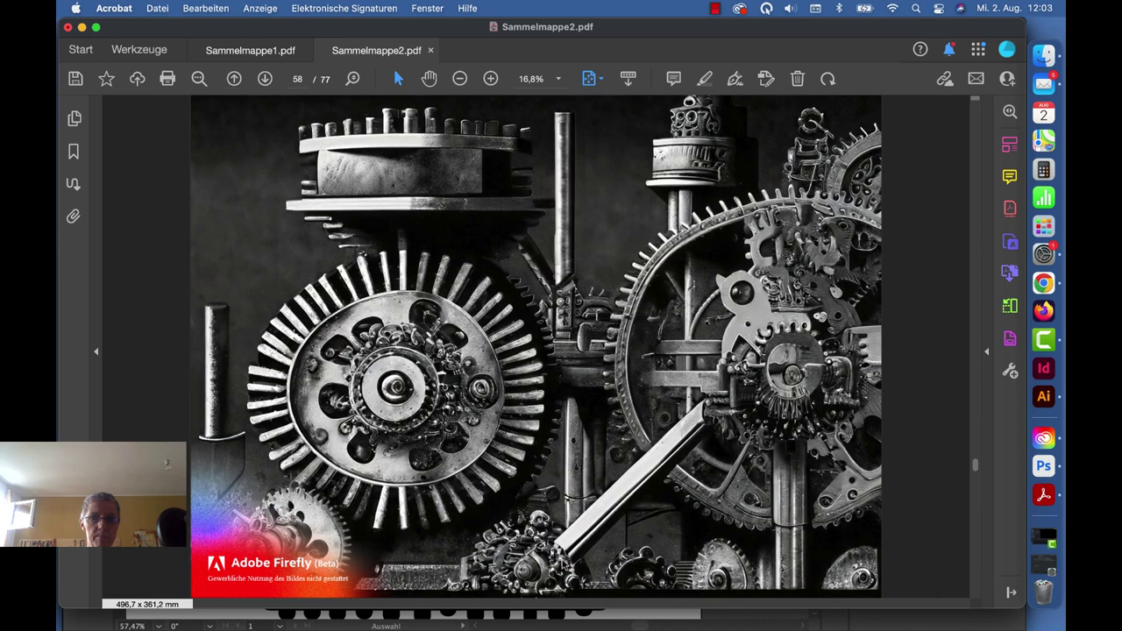
{"action": "scroll", "coordinate": [562, 565], "scroll_direction": "down", "scroll_amount": 1}
{"action": "scroll", "coordinate": [562, 565], "scroll_direction": "down", "scroll_amount": 1}
{"action": "scroll", "coordinate": [562, 565], "scroll_direction": "down", "scroll_amount": 1}
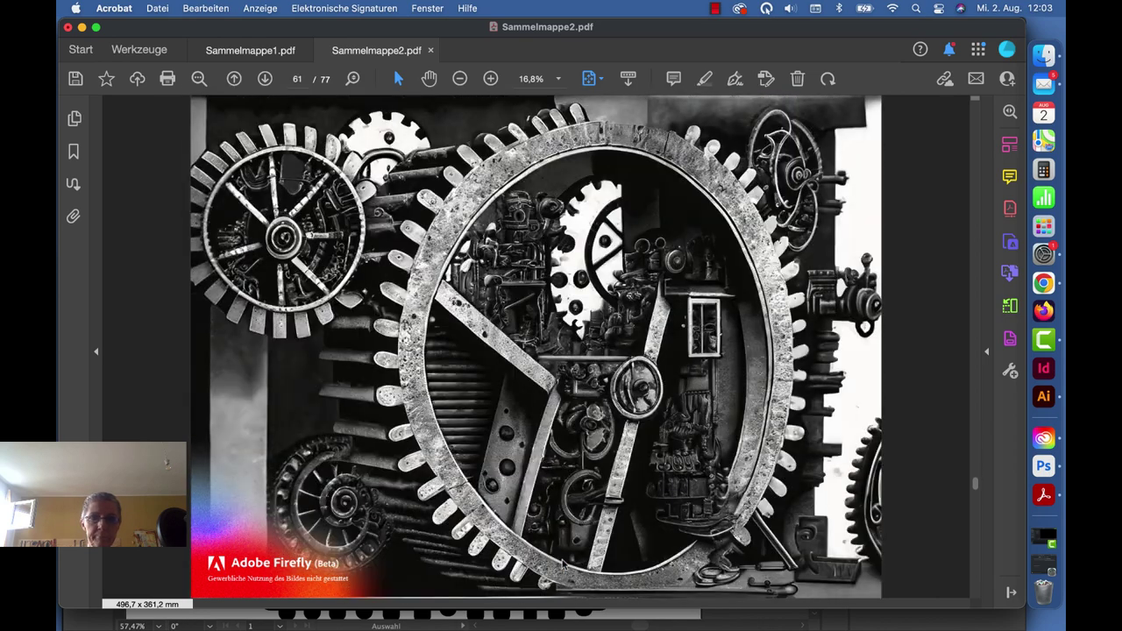
{"action": "scroll", "coordinate": [562, 566], "scroll_direction": "down", "scroll_amount": 1}
{"action": "scroll", "coordinate": [563, 566], "scroll_direction": "down", "scroll_amount": 1}
{"action": "scroll", "coordinate": [562, 565], "scroll_direction": "down", "scroll_amount": 1}
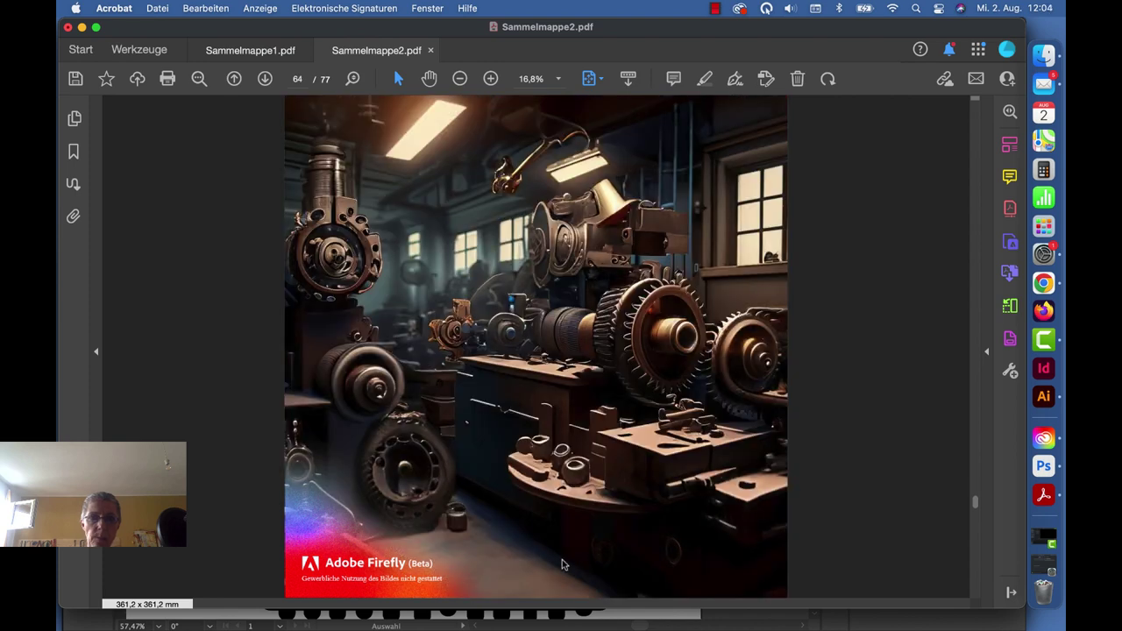
{"action": "scroll", "coordinate": [563, 565], "scroll_direction": "down", "scroll_amount": 1}
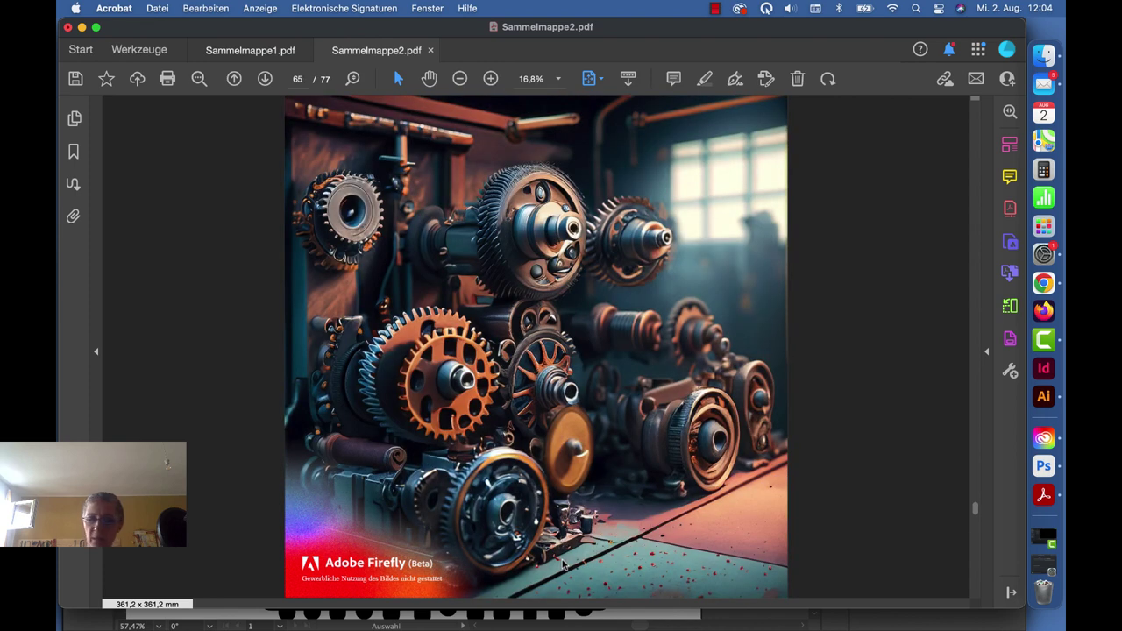
{"action": "scroll", "coordinate": [563, 565], "scroll_direction": "down", "scroll_amount": 1}
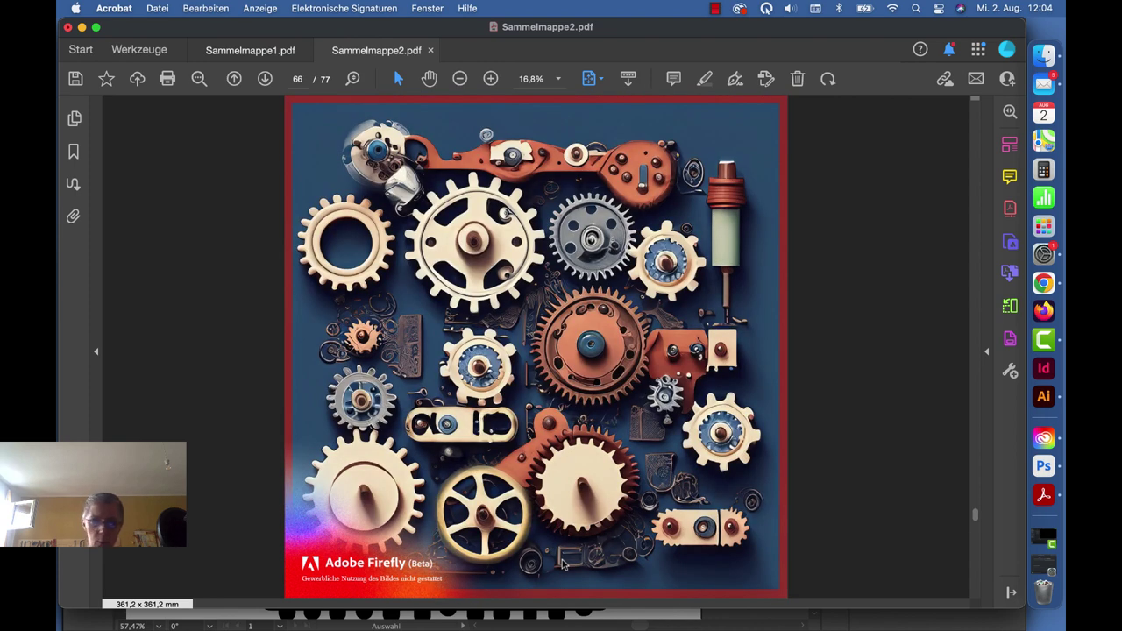
{"action": "scroll", "coordinate": [562, 566], "scroll_direction": "down", "scroll_amount": 1}
{"action": "scroll", "coordinate": [563, 565], "scroll_direction": "down", "scroll_amount": 1}
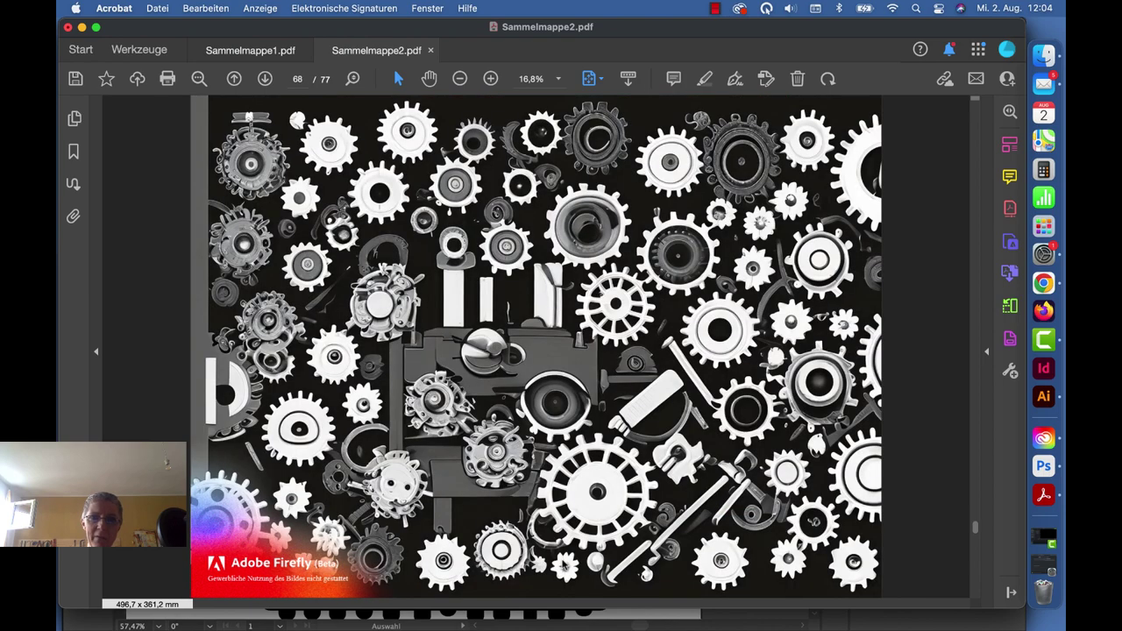
{"action": "scroll", "coordinate": [562, 565], "scroll_direction": "down", "scroll_amount": 1}
{"action": "scroll", "coordinate": [562, 565], "scroll_direction": "down", "scroll_amount": 1}
{"action": "scroll", "coordinate": [563, 565], "scroll_direction": "down", "scroll_amount": 1}
{"action": "scroll", "coordinate": [562, 565], "scroll_direction": "down", "scroll_amount": 1}
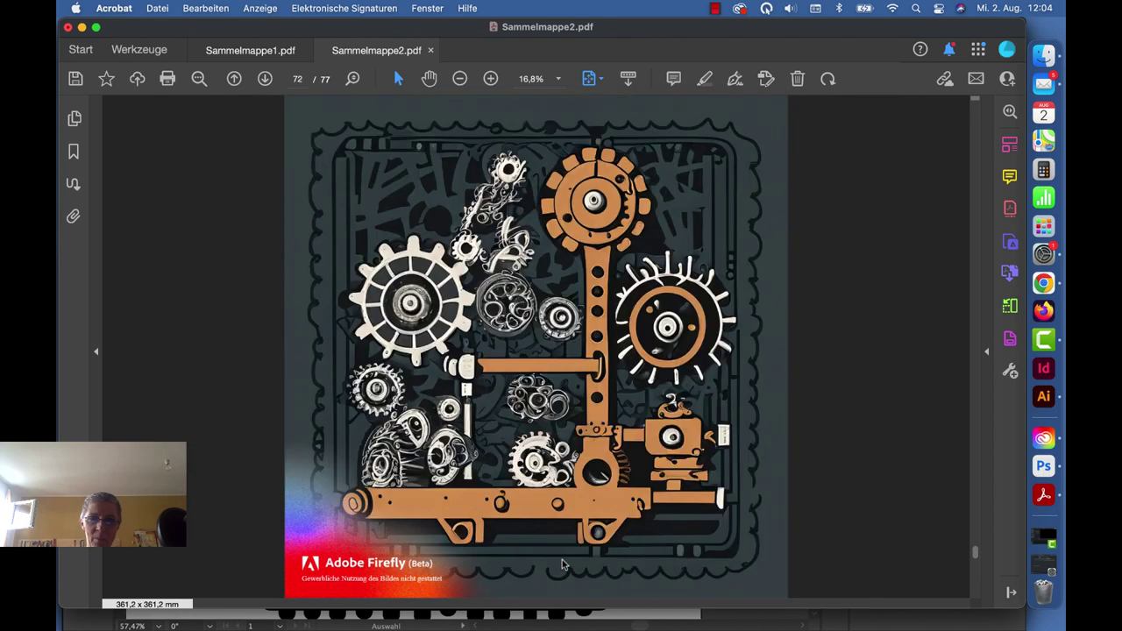
{"action": "scroll", "coordinate": [563, 565], "scroll_direction": "down", "scroll_amount": 1}
{"action": "scroll", "coordinate": [563, 565], "scroll_direction": "down", "scroll_amount": 1}
{"action": "scroll", "coordinate": [562, 565], "scroll_direction": "down", "scroll_amount": 1}
{"action": "scroll", "coordinate": [563, 565], "scroll_direction": "down", "scroll_amount": 1}
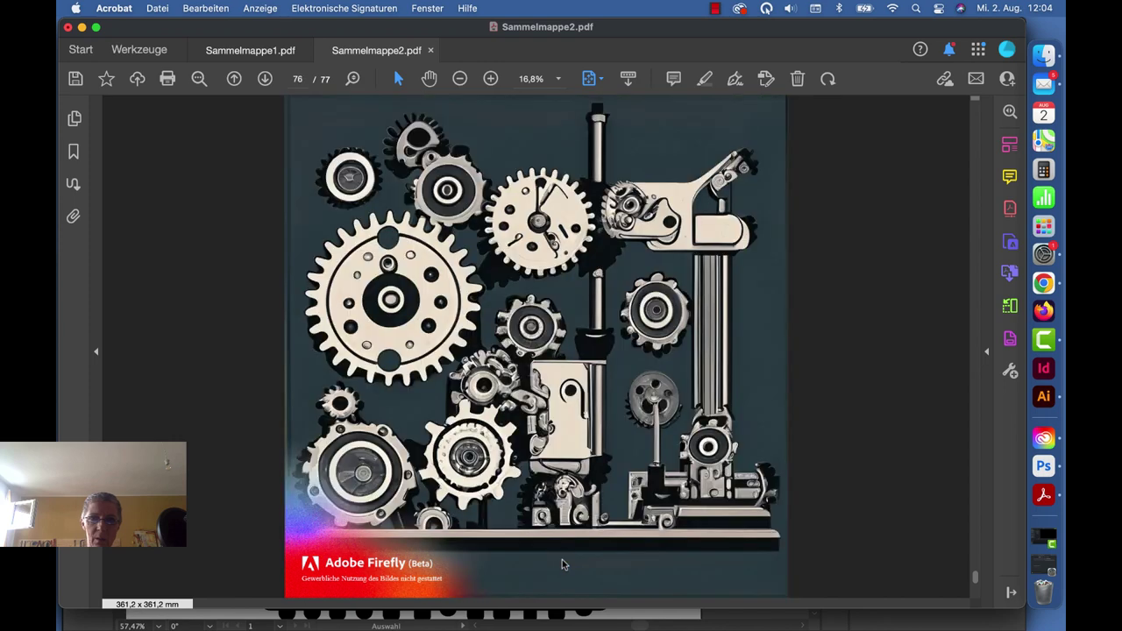
{"action": "scroll", "coordinate": [563, 566], "scroll_direction": "down", "scroll_amount": 1}
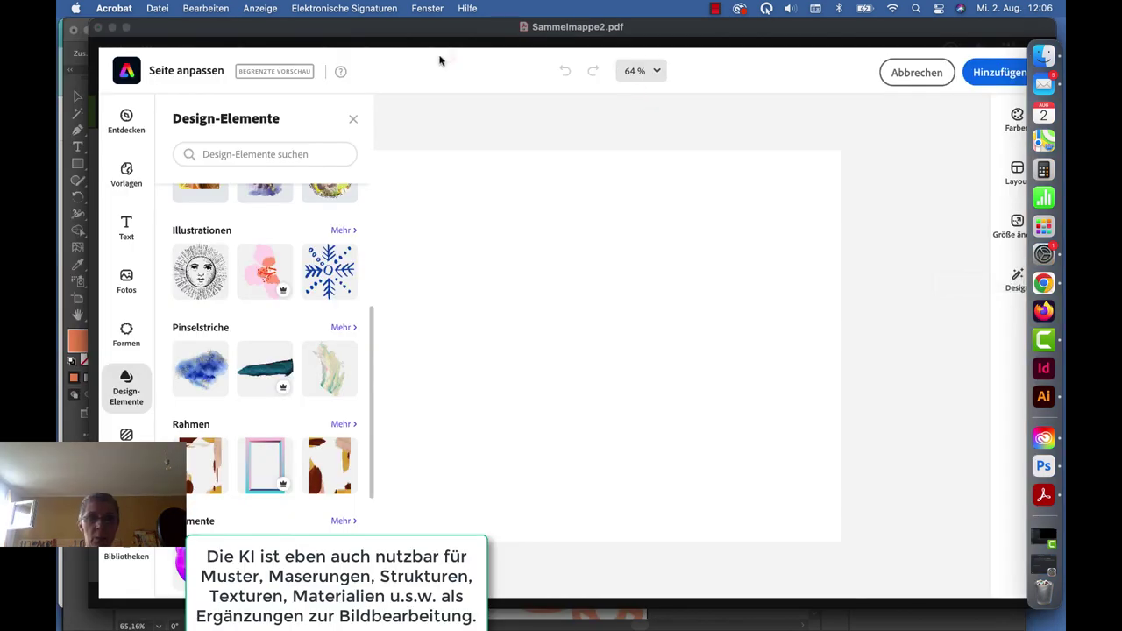
Step: Move the Acrobat window down and bring Illustrator's Unbenannt.pdf gear collage back to the front
{"action": "left_click_drag", "start_coordinate": [468, 33], "coordinate": [460, 203]}
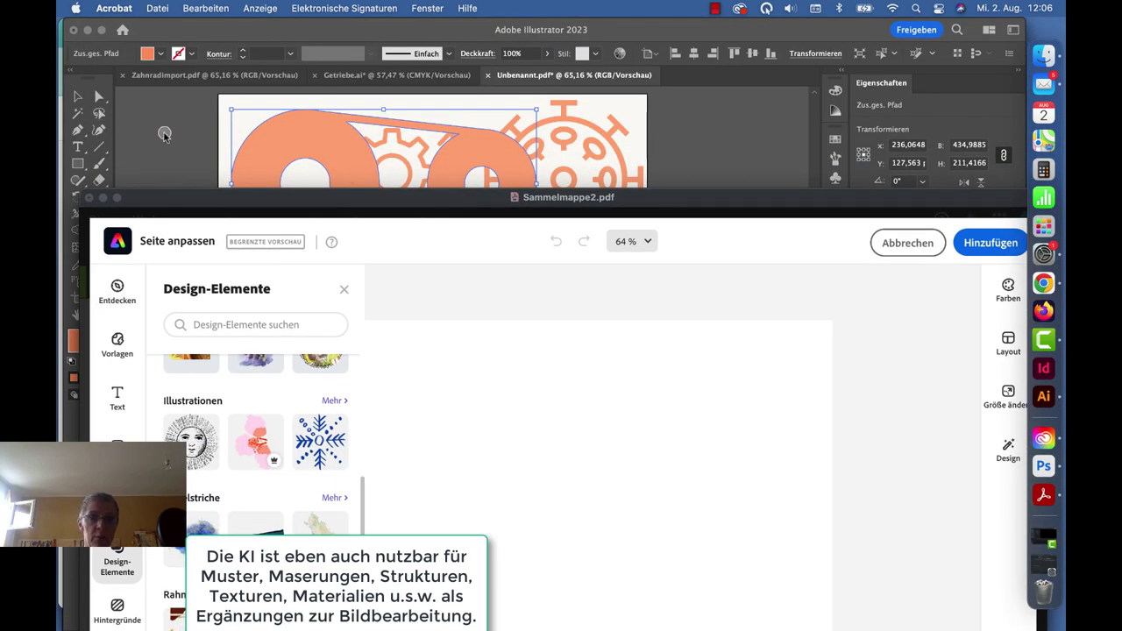
{"action": "left_click", "coordinate": [165, 135]}
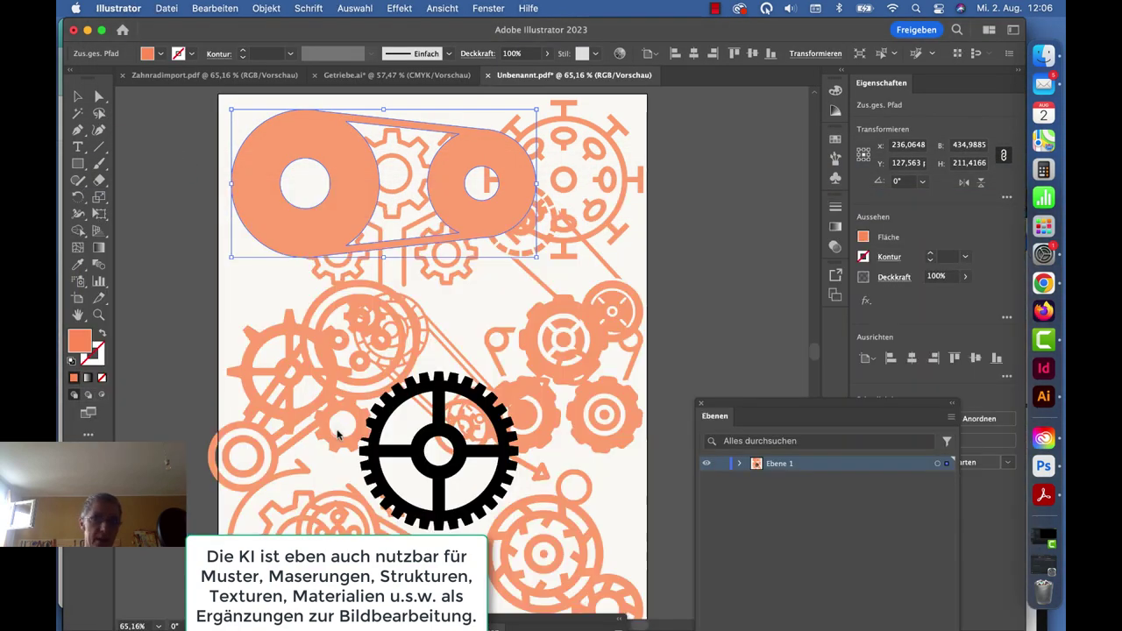
{"action": "scroll", "coordinate": [425, 391], "scroll_direction": "down", "scroll_amount": 1}
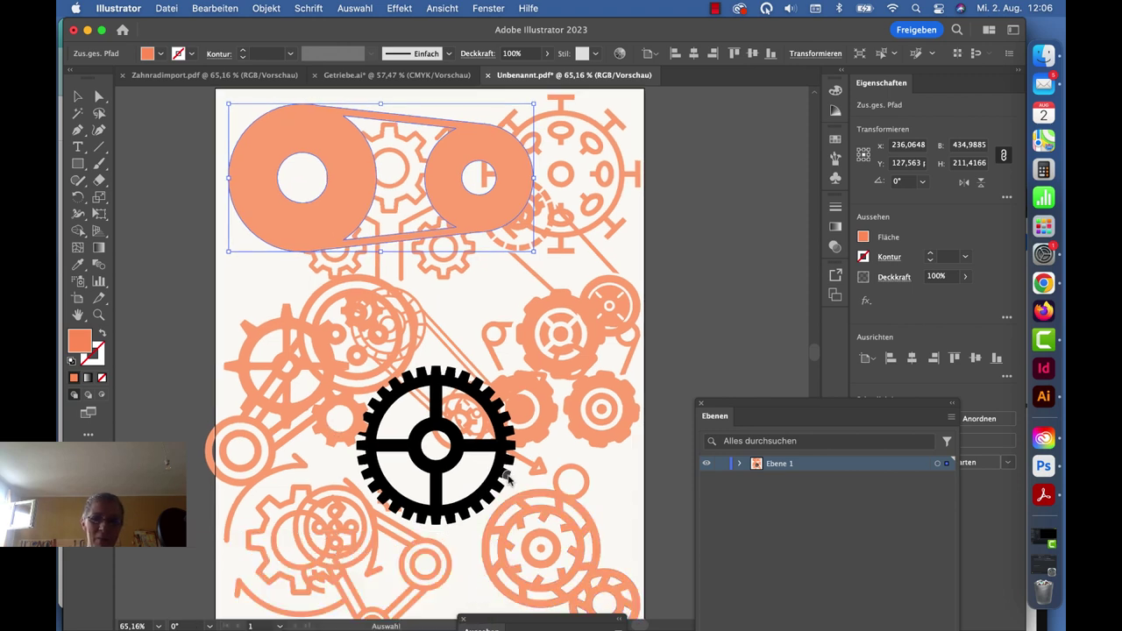